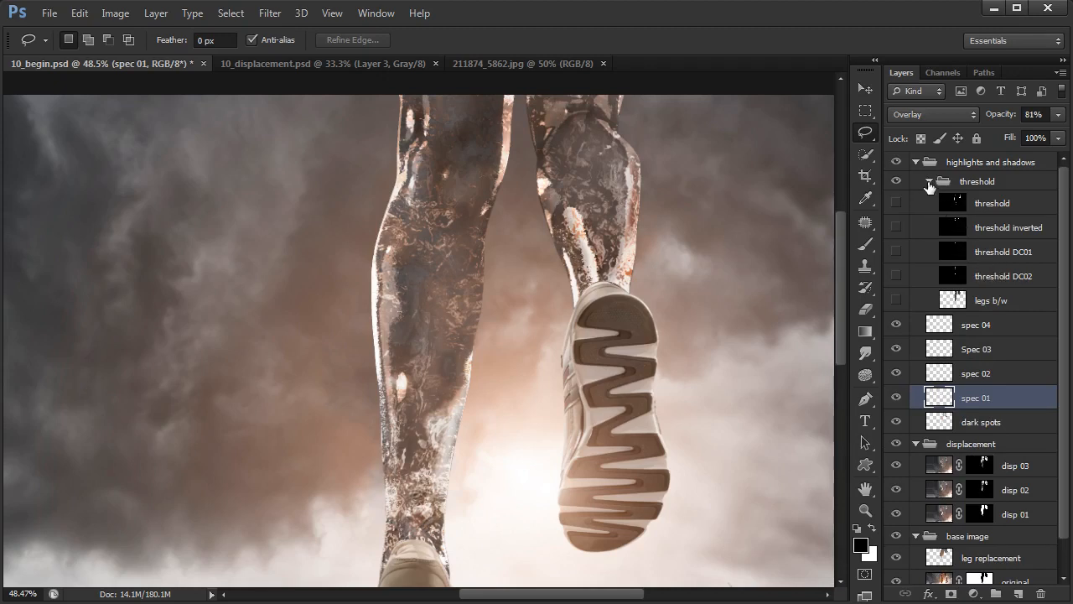
# Try the Difference Clouds filter on the legs b/w layer in the threshold group.
pyautogui.click(930, 182)
pyautogui.click(929, 182)
pyautogui.click(896, 301)
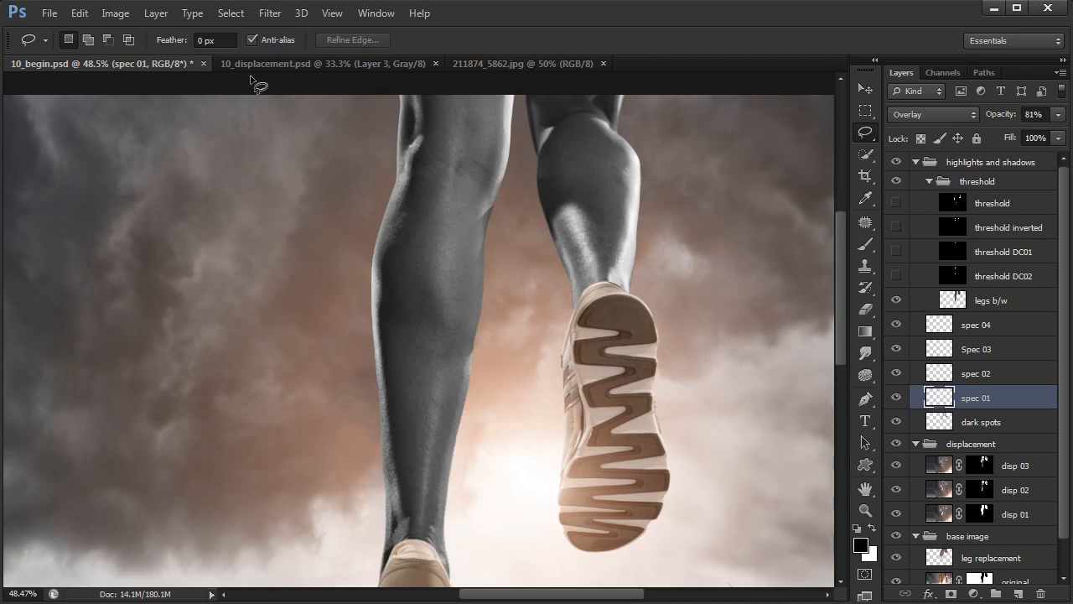
pyautogui.click(267, 13)
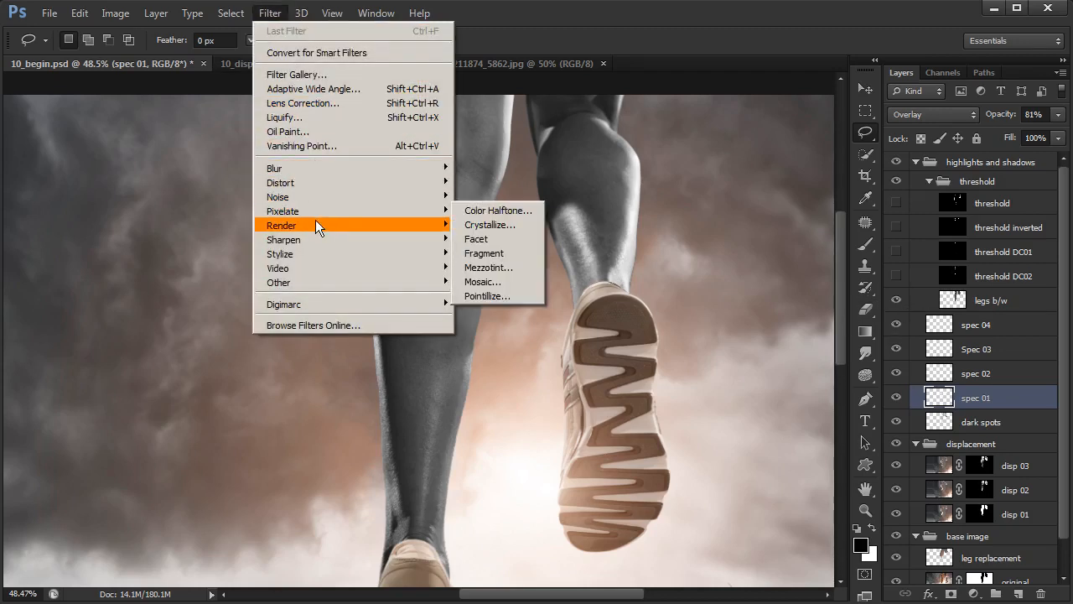
pyautogui.moveTo(340, 226)
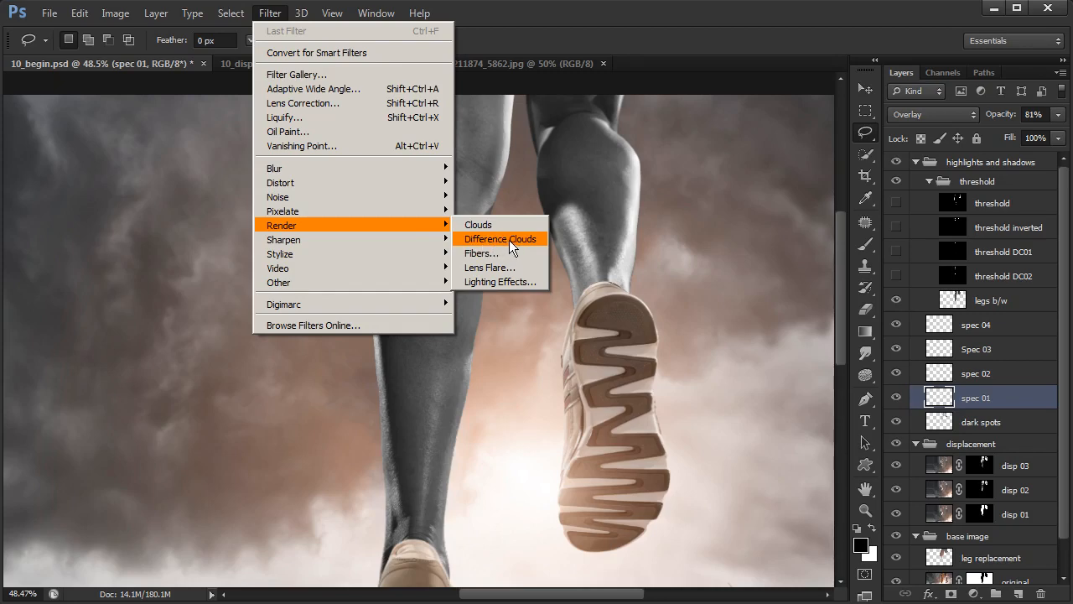
pyautogui.click(973, 302)
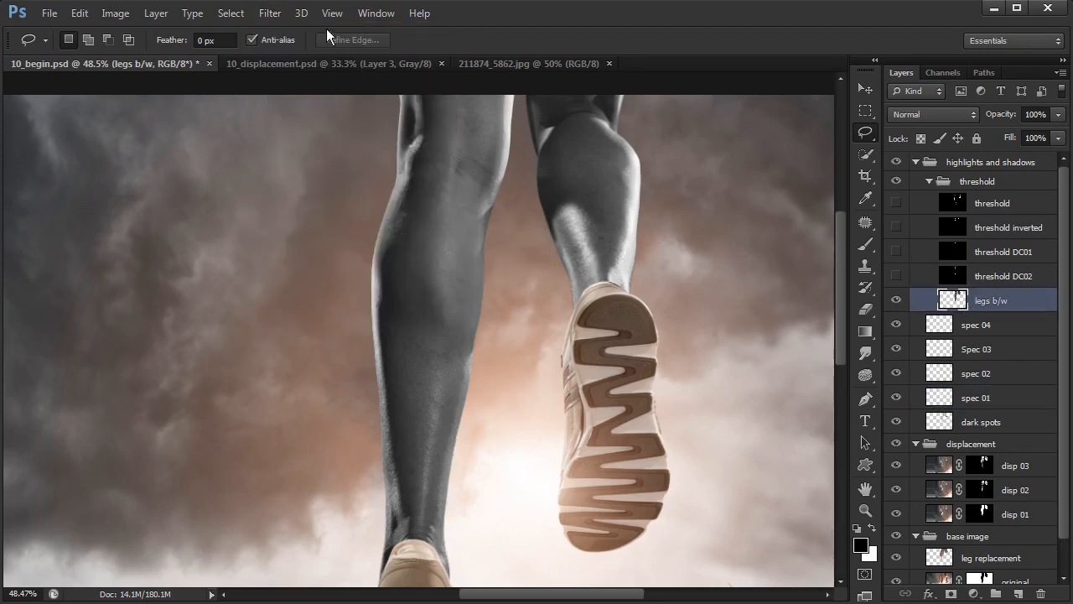
pyautogui.click(270, 13)
pyautogui.moveTo(318, 225)
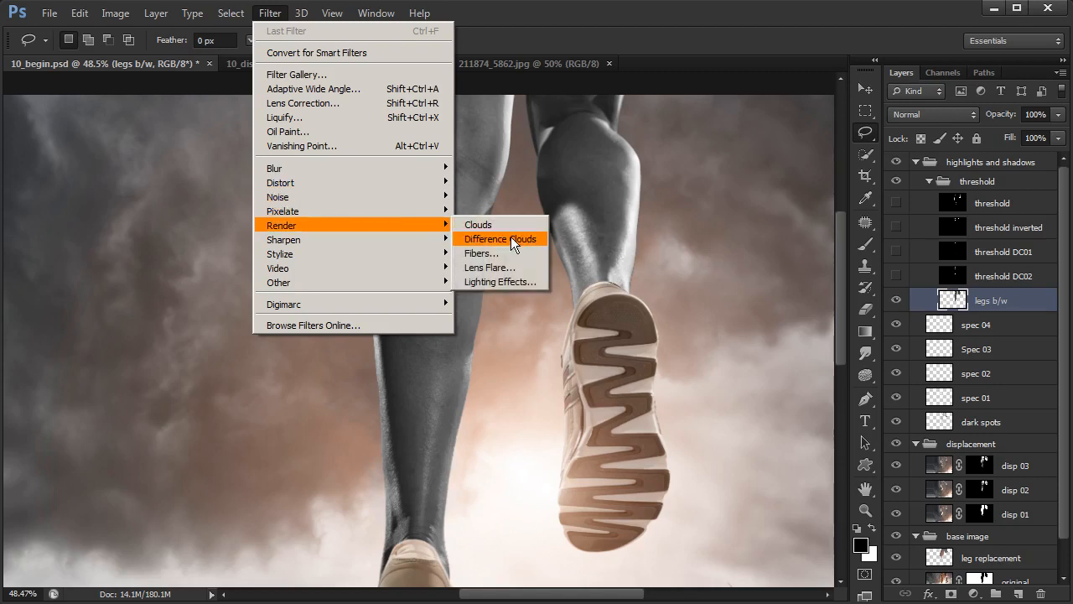
pyautogui.click(510, 239)
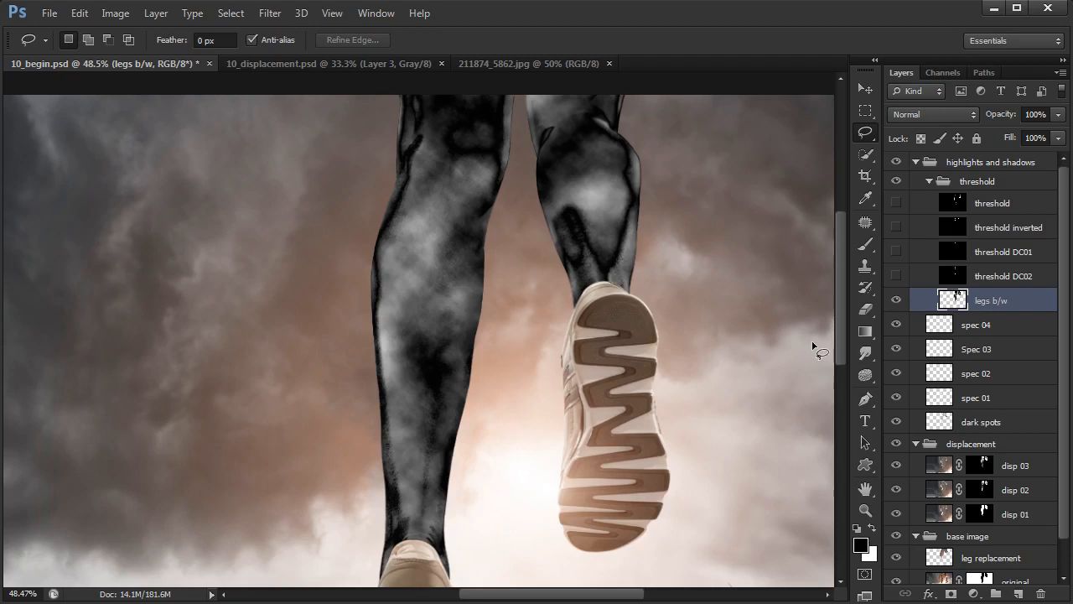
pyautogui.hotkey('ctrl', 'z')
pyautogui.click(897, 301)
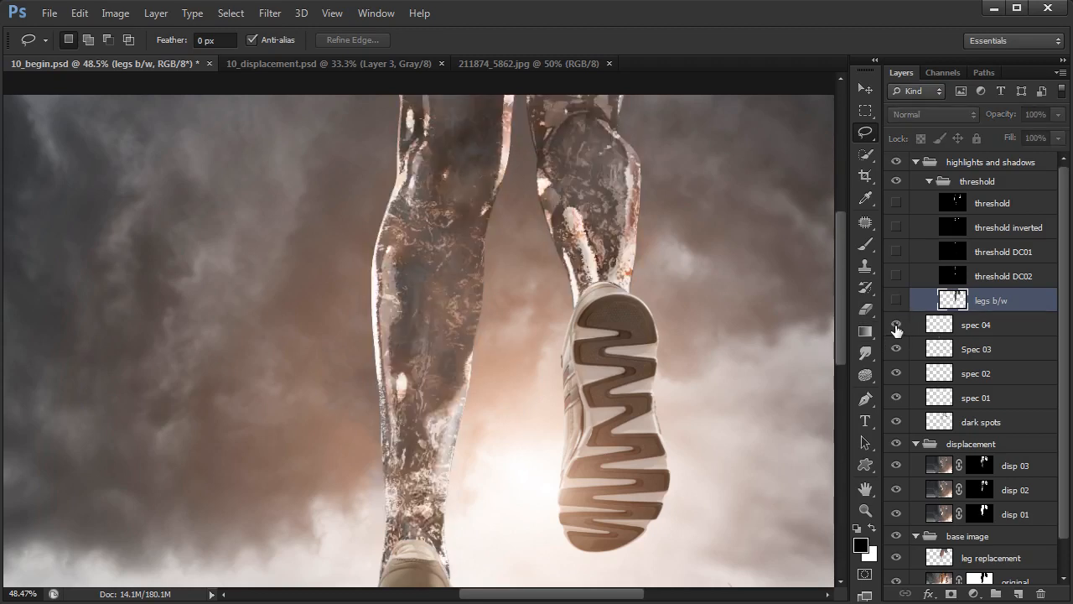
# Compare the image with and without the spec 04 and Spec 03 layers, and collapse the threshold group.
pyautogui.click(896, 325)
pyautogui.click(896, 325)
pyautogui.click(896, 324)
pyautogui.click(896, 324)
pyautogui.click(897, 350)
pyautogui.click(897, 351)
pyautogui.click(896, 351)
pyautogui.click(896, 351)
pyautogui.click(896, 353)
pyautogui.click(896, 353)
pyautogui.click(897, 352)
pyautogui.click(896, 352)
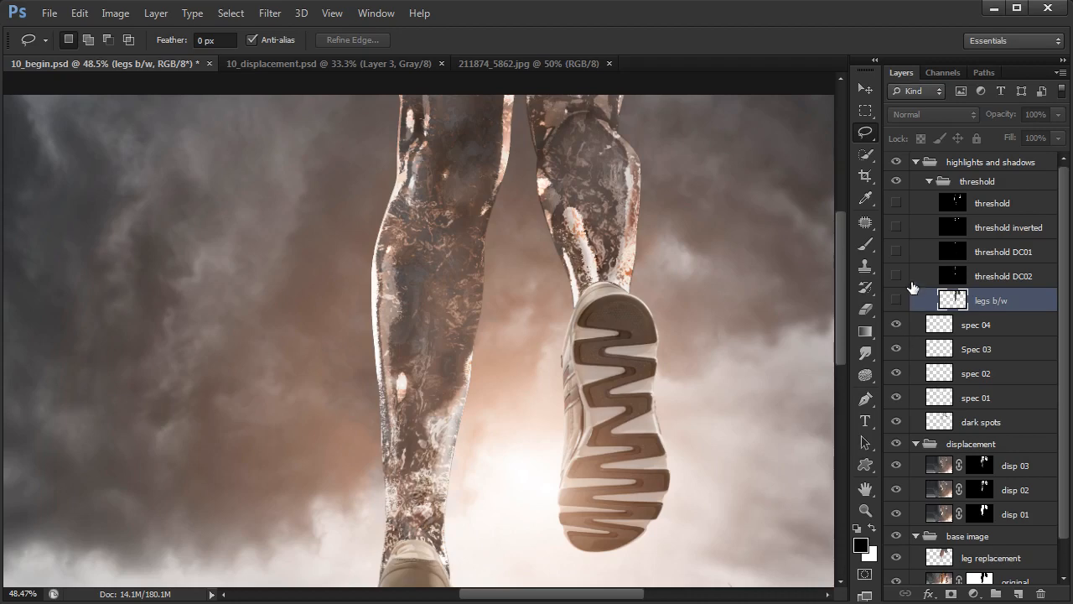
pyautogui.click(929, 182)
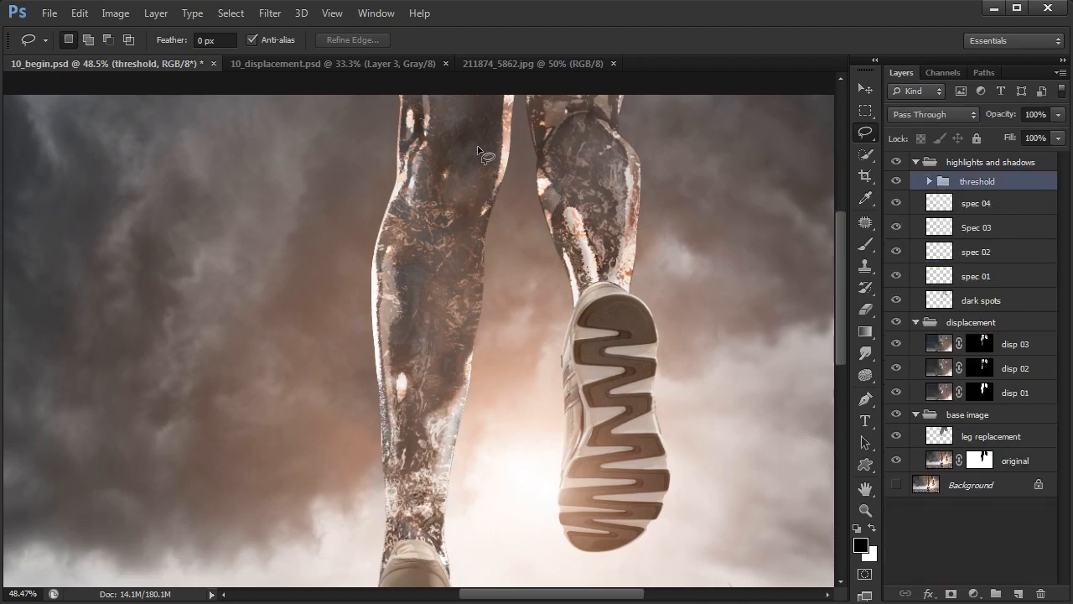
# In 10_displacement.psd, hide the disp 03 and disp 02 groups and collapse them.
pyautogui.click(399, 62)
pyautogui.click(917, 212)
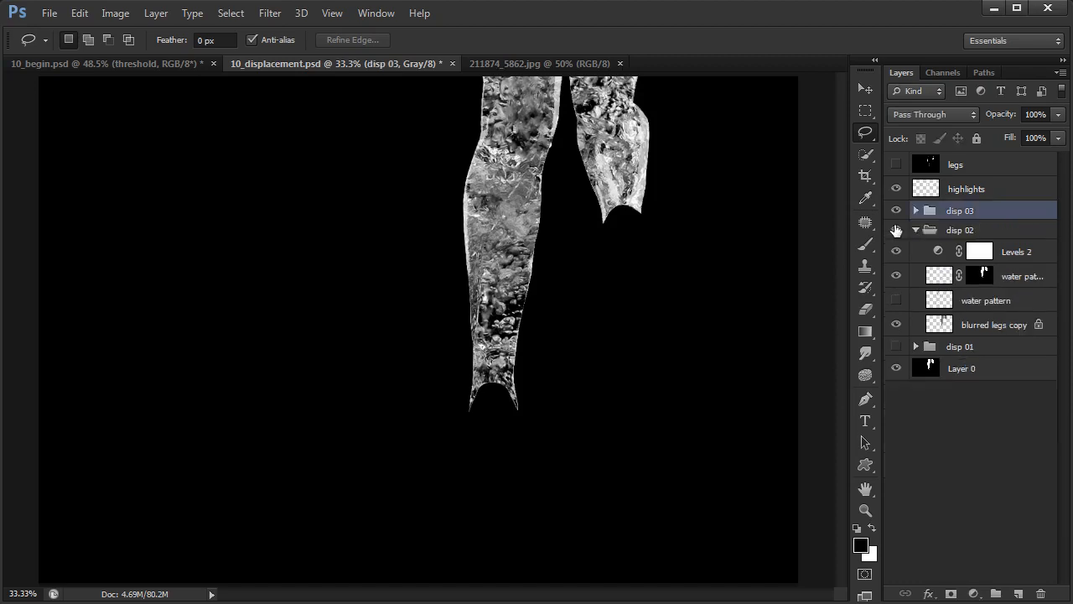
pyautogui.click(896, 212)
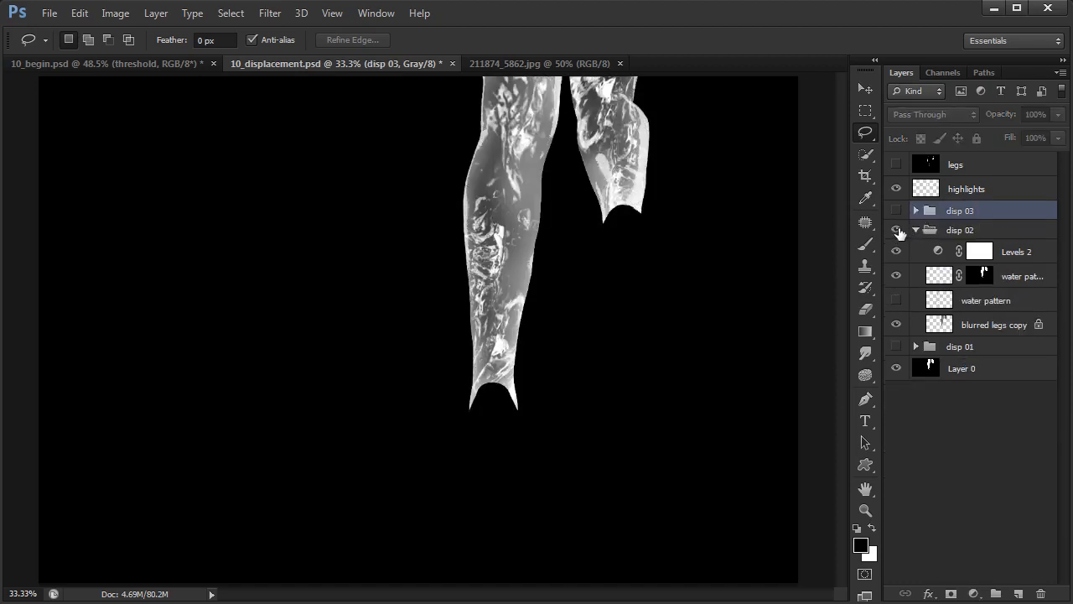
pyautogui.click(897, 230)
pyautogui.click(917, 230)
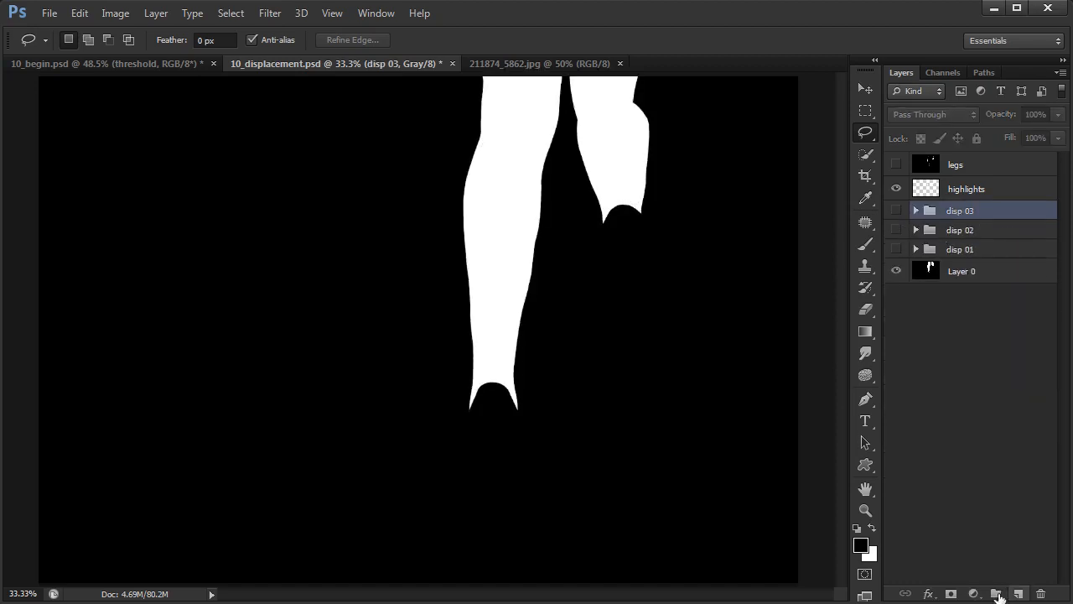
# Create a new layer group named disp 04 above the disp 03 group.
pyautogui.click(996, 594)
pyautogui.doubleClick(956, 212)
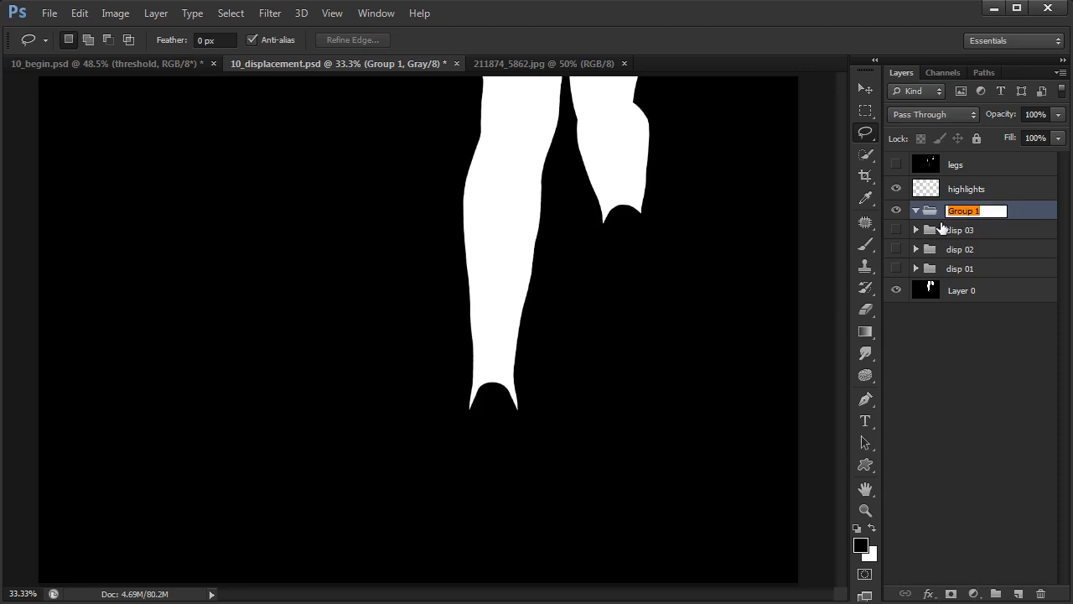
pyautogui.write('disp 04')
pyautogui.press('Return')
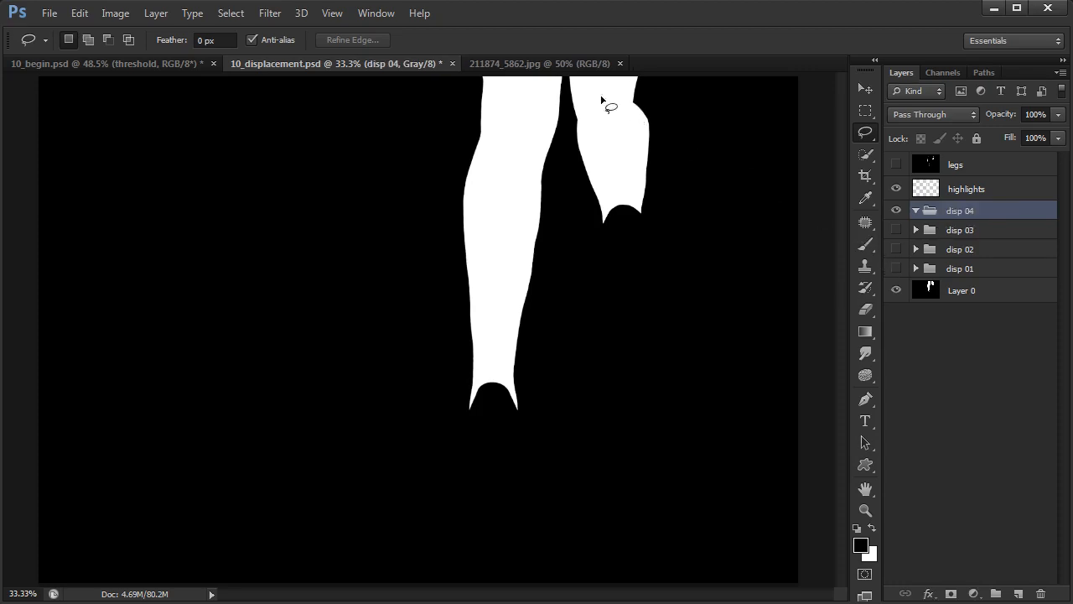
# Crop the water photo 211874_5862.jpg closely around the glass and the splash above it.
pyautogui.click(545, 63)
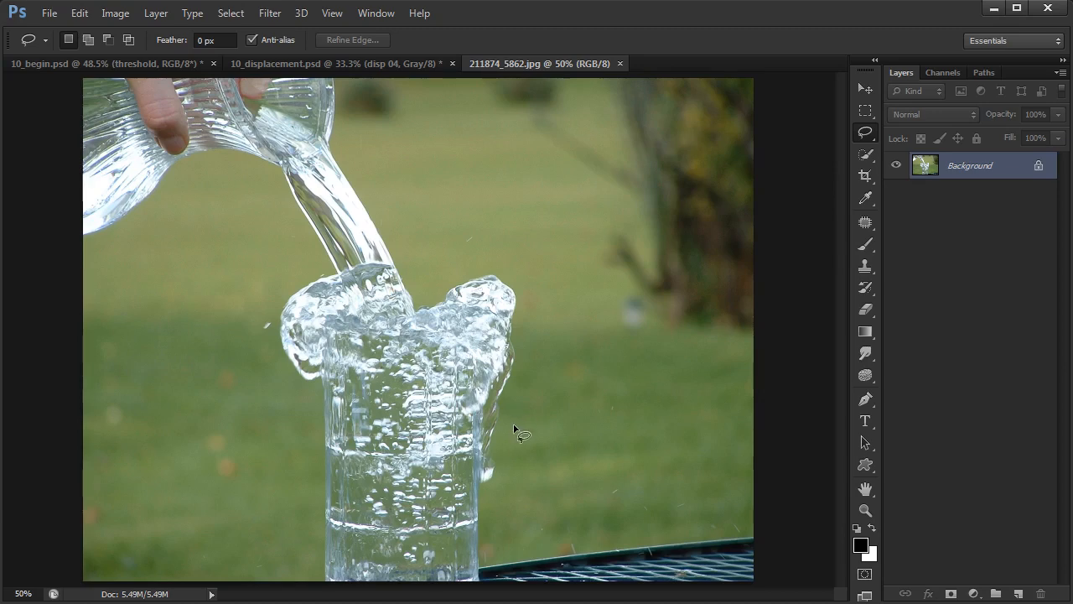
pyautogui.moveTo(447, 427); pyautogui.dragTo(500, 395)
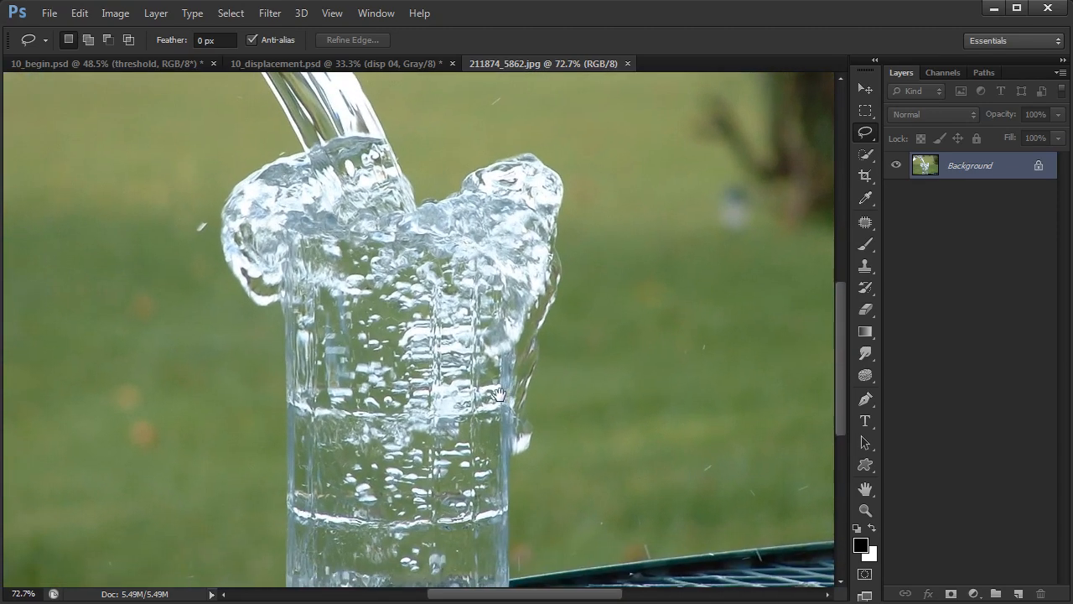
pyautogui.moveTo(430, 415)
pyautogui.mouseDown()
pyautogui.moveTo(432, 340)
pyautogui.moveTo(447, 340)
pyautogui.mouseUp()
pyautogui.press('c')
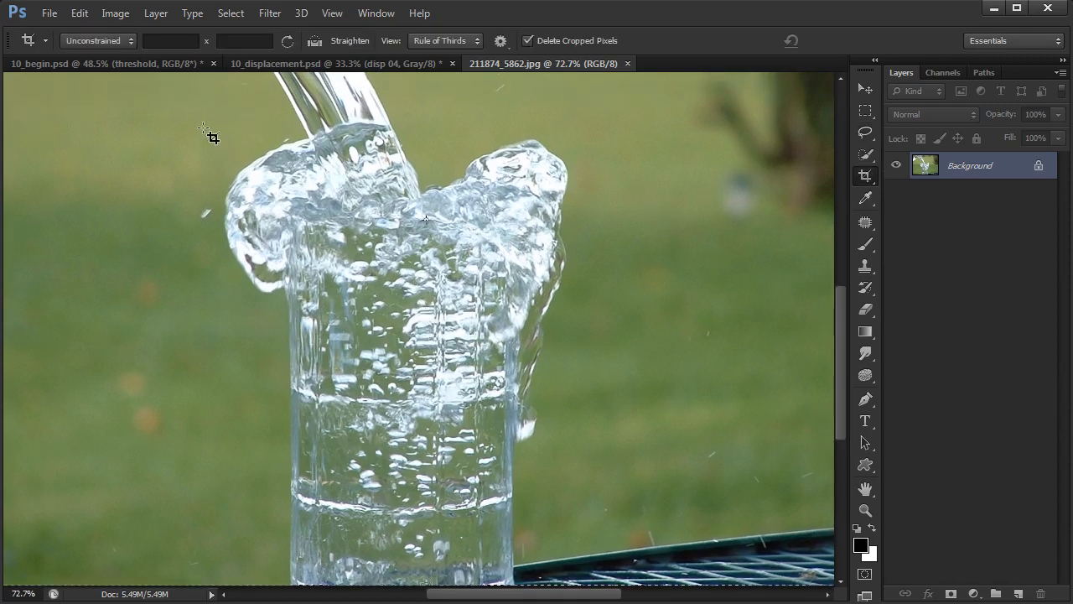
pyautogui.moveTo(206, 122); pyautogui.dragTo(588, 584)
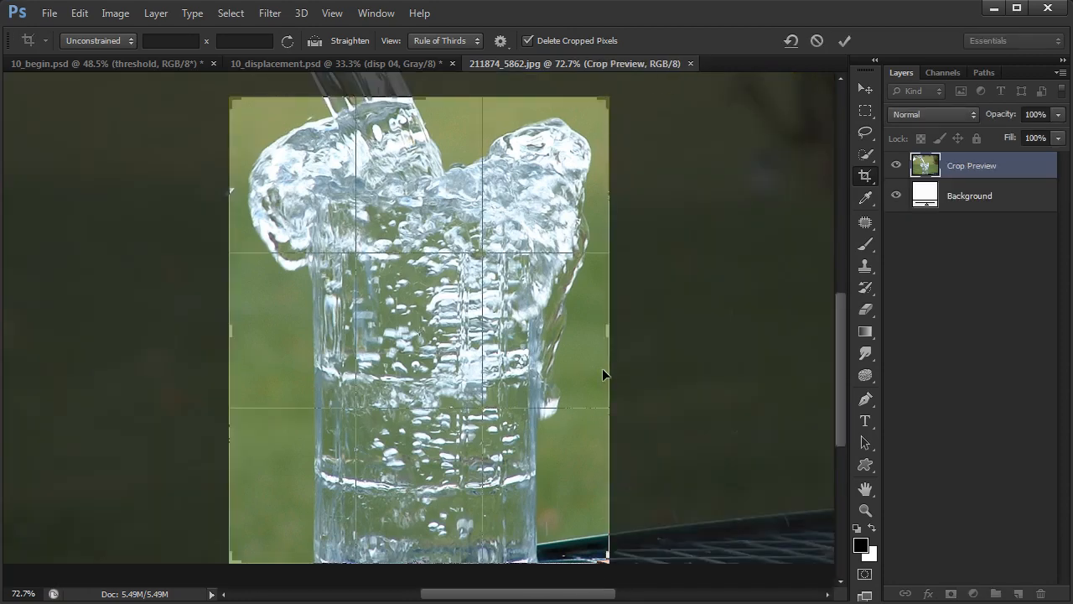
pyautogui.press('Return')
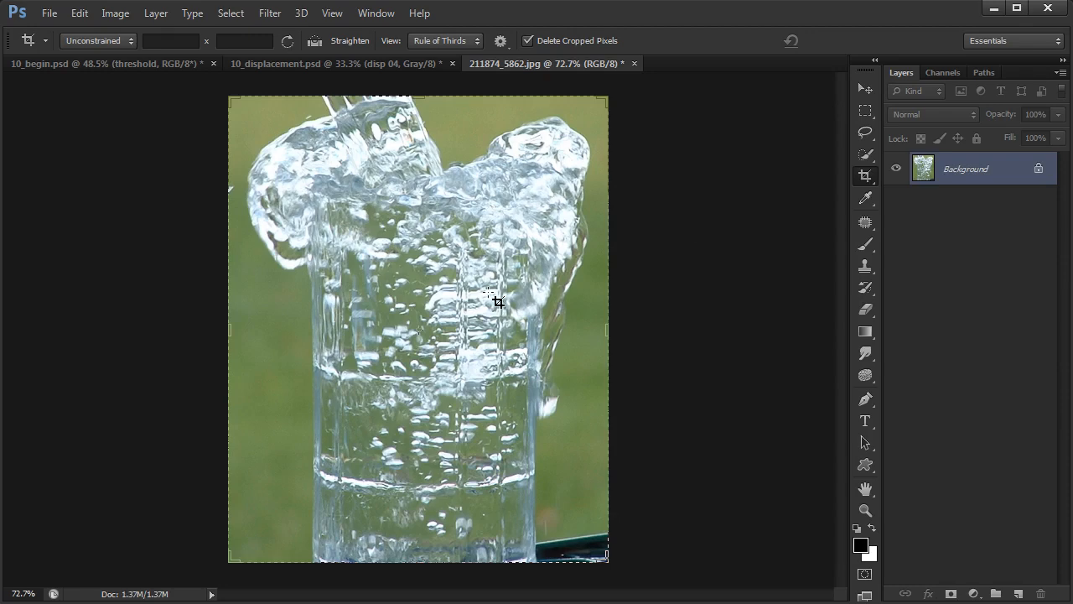
# Remove the vertical line running down the glass just right of its centre with the Spot Healing Brush.
pyautogui.press('v')
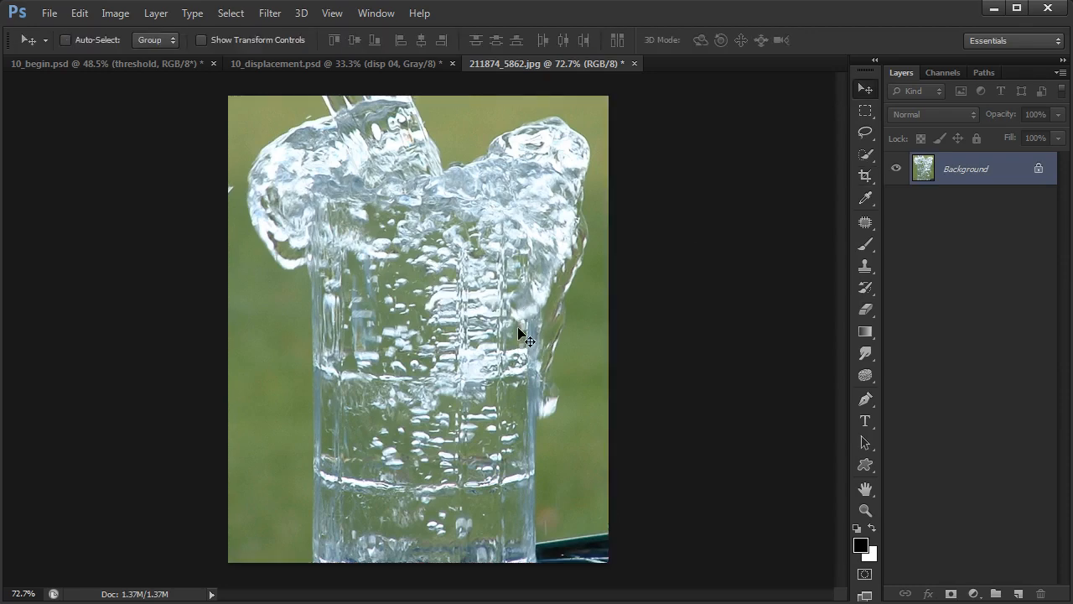
pyautogui.scroll(3, 465, 318)
pyautogui.moveTo(517, 360); pyautogui.dragTo(512, 355)
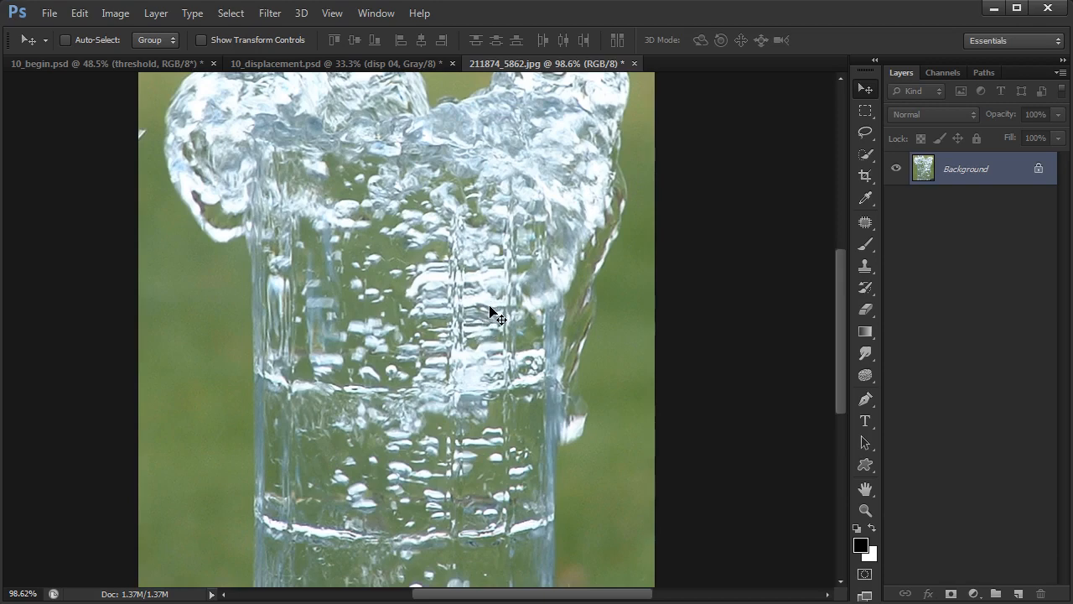
pyautogui.keyDown('alt'); pyautogui.scroll(2, 479, 311); pyautogui.keyUp('alt')
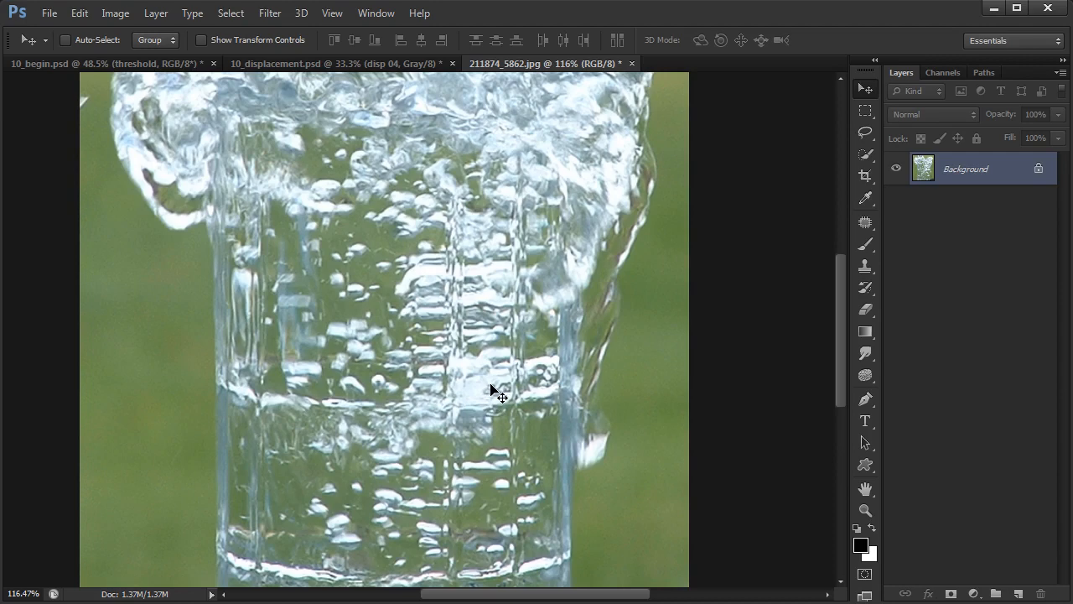
pyautogui.press('s')
pyautogui.click(866, 224)
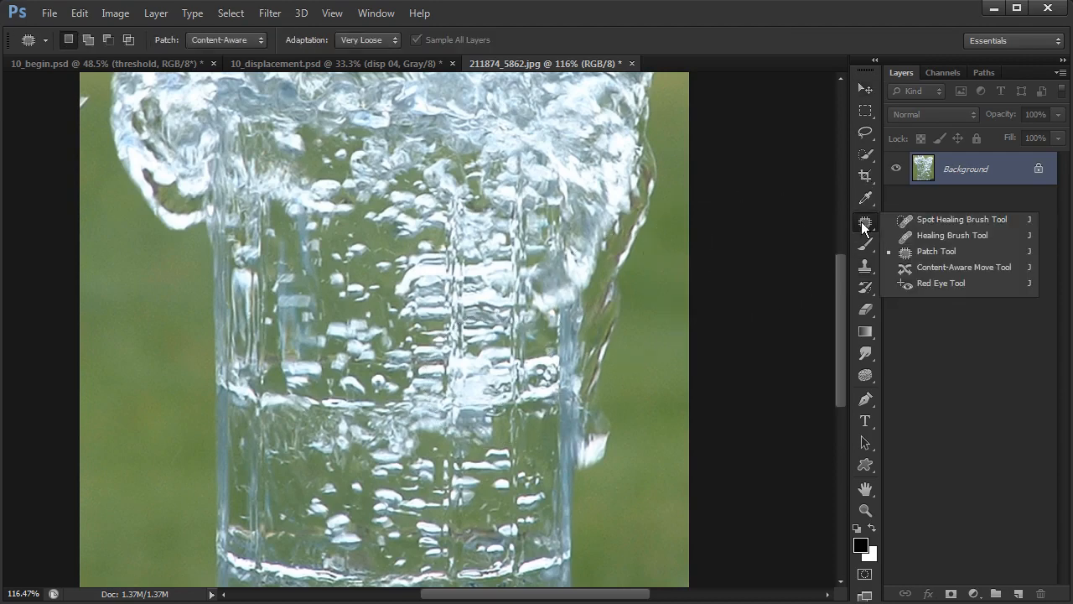
pyautogui.click(956, 219)
pyautogui.moveTo(498, 279); pyautogui.dragTo(466, 275)
pyautogui.moveTo(453, 207)
pyautogui.mouseDown()
pyautogui.moveTo(451, 490)
pyautogui.moveTo(489, 535)
pyautogui.mouseUp()
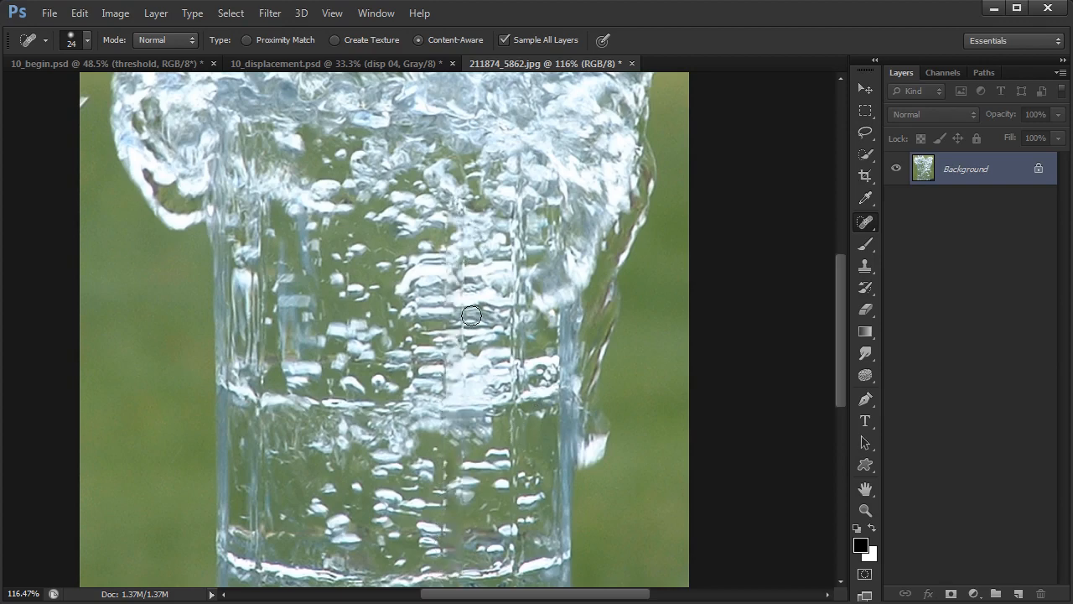
pyautogui.moveTo(463, 228); pyautogui.dragTo(457, 576)
pyautogui.moveTo(459, 206); pyautogui.dragTo(458, 491)
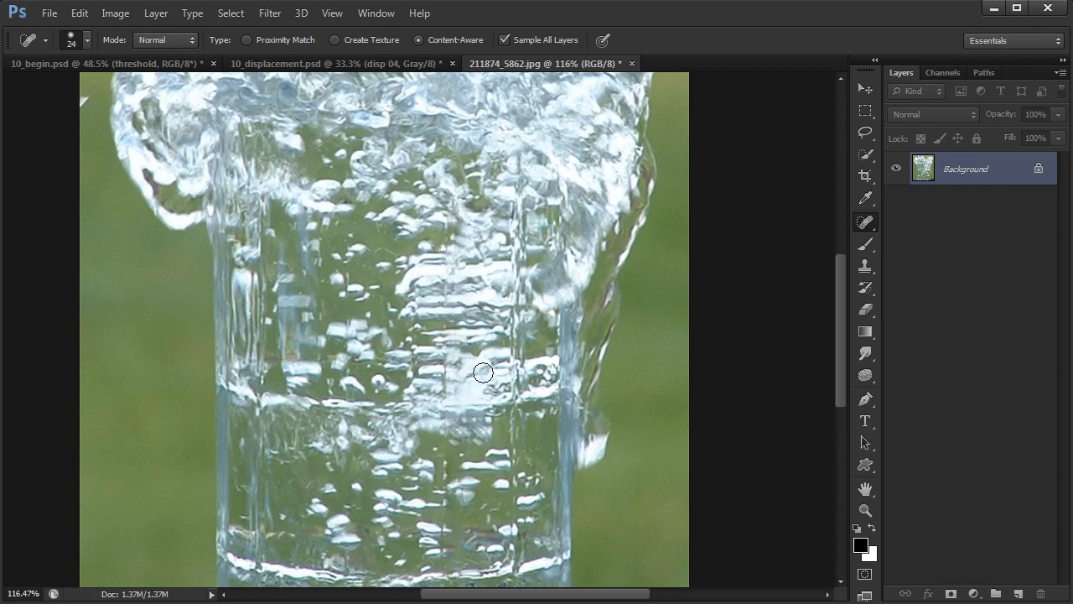
pyautogui.moveTo(446, 203); pyautogui.dragTo(442, 520)
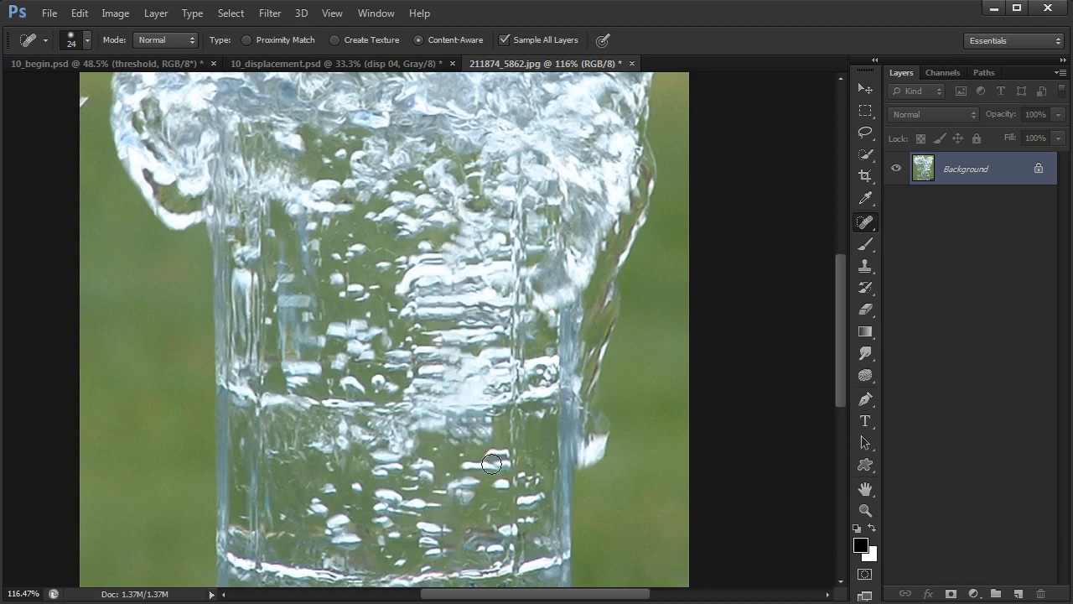
# Heal out the second vertical line in the glass, close to its right edge.
pyautogui.moveTo(507, 208); pyautogui.dragTo(508, 531)
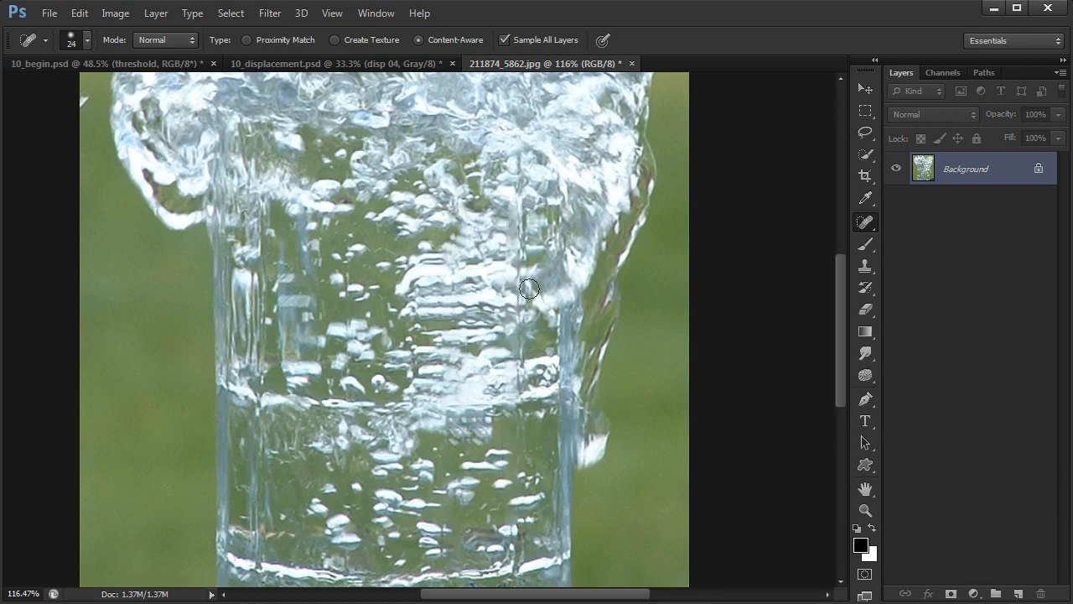
pyautogui.moveTo(520, 181)
pyautogui.mouseDown()
pyautogui.moveTo(523, 471)
pyautogui.moveTo(529, 251)
pyautogui.moveTo(529, 453)
pyautogui.moveTo(503, 334)
pyautogui.moveTo(521, 470)
pyautogui.mouseUp()
pyautogui.moveTo(510, 191); pyautogui.dragTo(505, 463)
pyautogui.moveTo(530, 210); pyautogui.dragTo(526, 327)
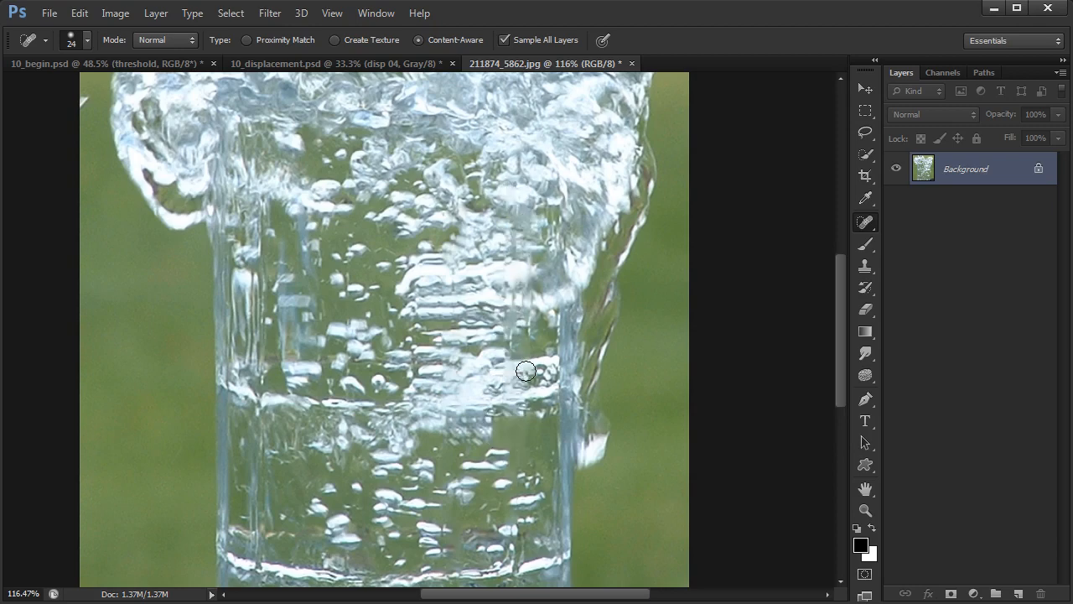
pyautogui.moveTo(531, 231); pyautogui.dragTo(528, 323)
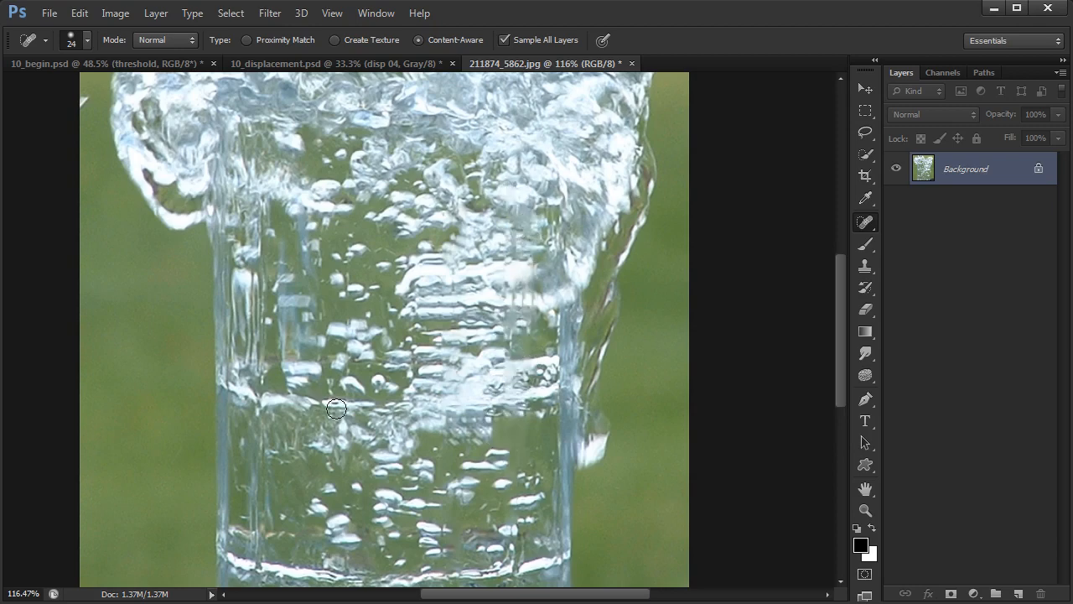
# Heal out the upper horizontal ring across the glass and touch up the remaining glass marks around it.
pyautogui.moveTo(335, 408)
pyautogui.mouseDown()
pyautogui.moveTo(382, 407)
pyautogui.moveTo(365, 405)
pyautogui.mouseUp()
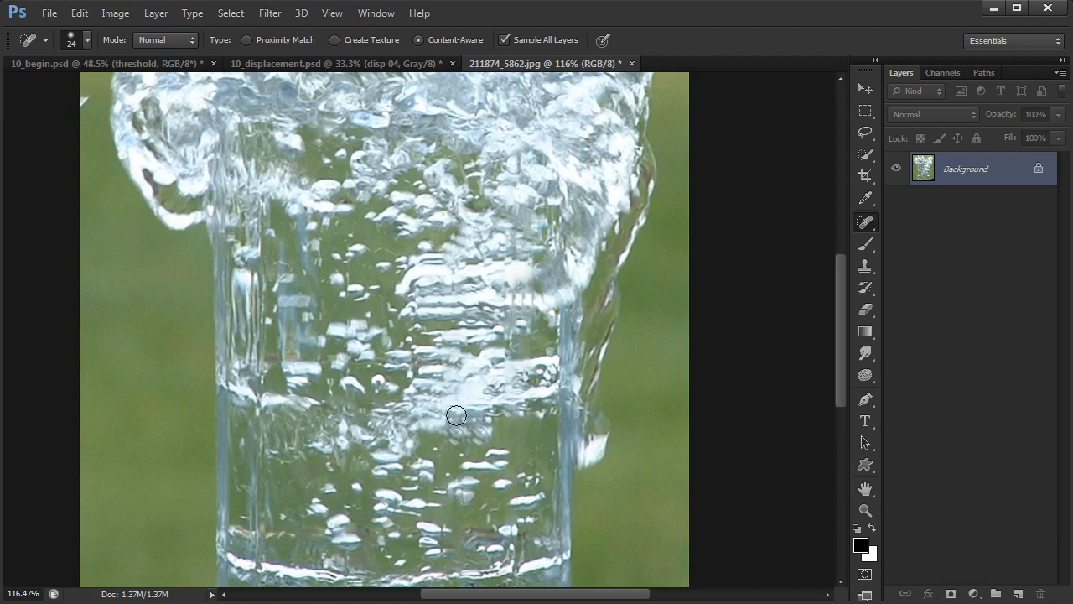
pyautogui.moveTo(431, 406); pyautogui.dragTo(527, 403)
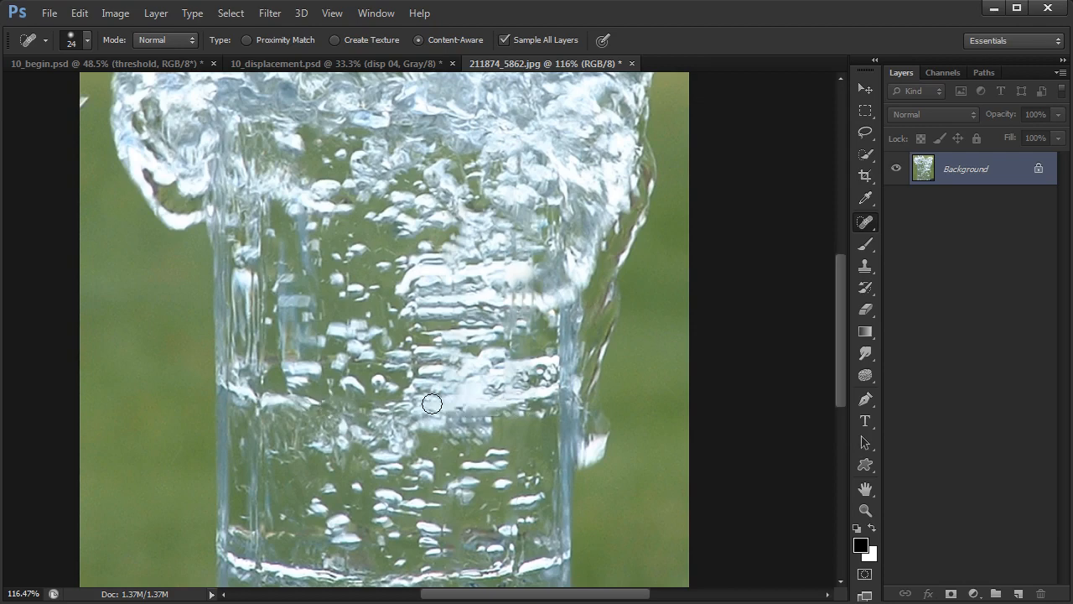
pyautogui.moveTo(447, 404); pyautogui.dragTo(512, 401)
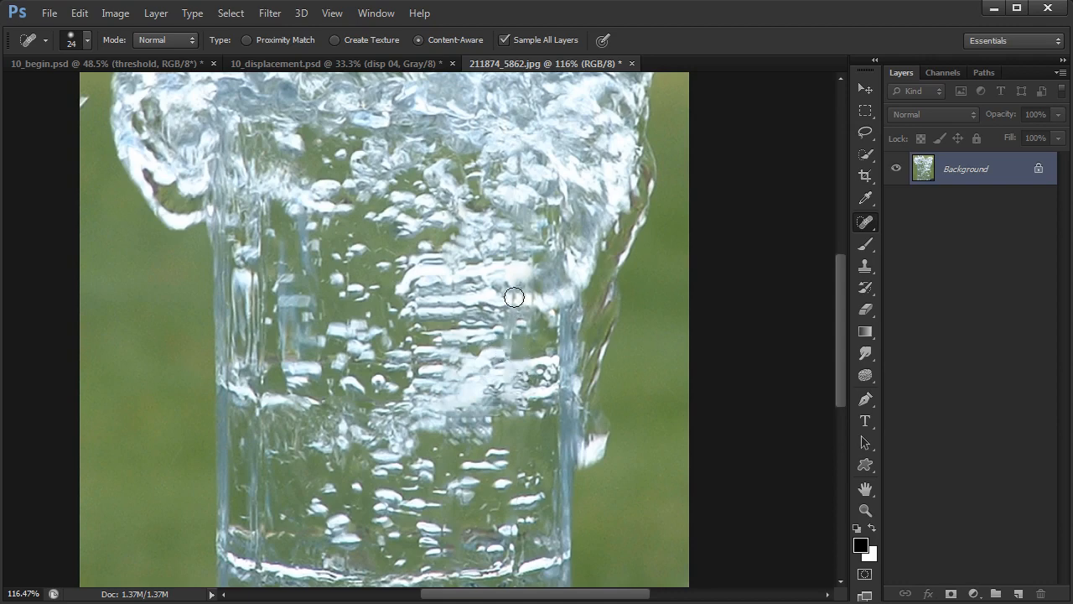
pyautogui.moveTo(514, 297); pyautogui.dragTo(537, 298)
pyautogui.moveTo(512, 258); pyautogui.dragTo(536, 257)
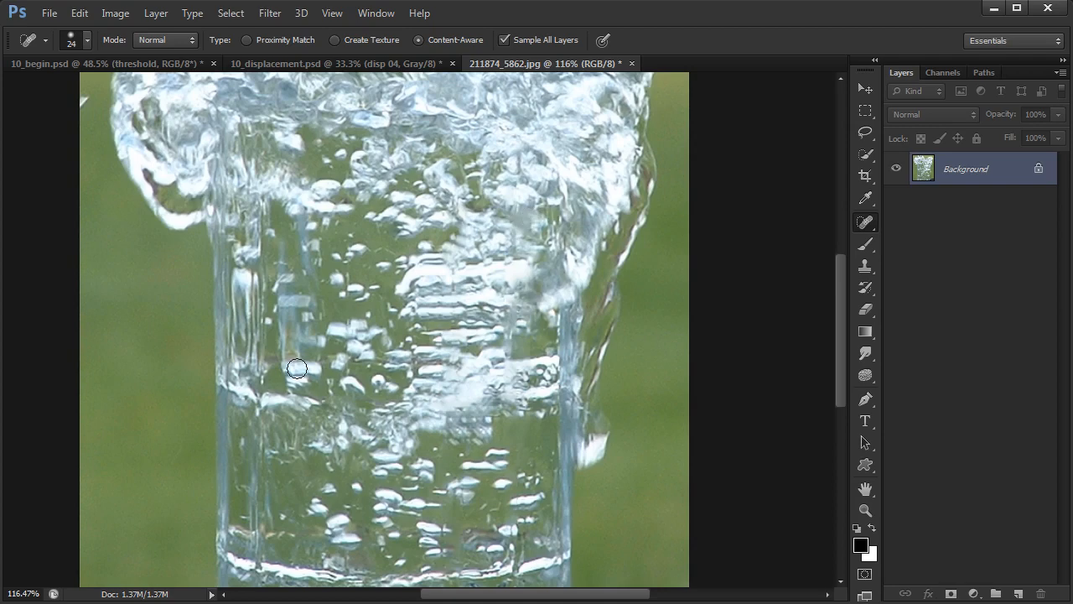
pyautogui.moveTo(307, 431); pyautogui.dragTo(280, 428)
# Use the Patch Tool to replace smeared areas right of the glass's centre, just under the splash, with clean bubble texture.
pyautogui.rightClick(866, 228)
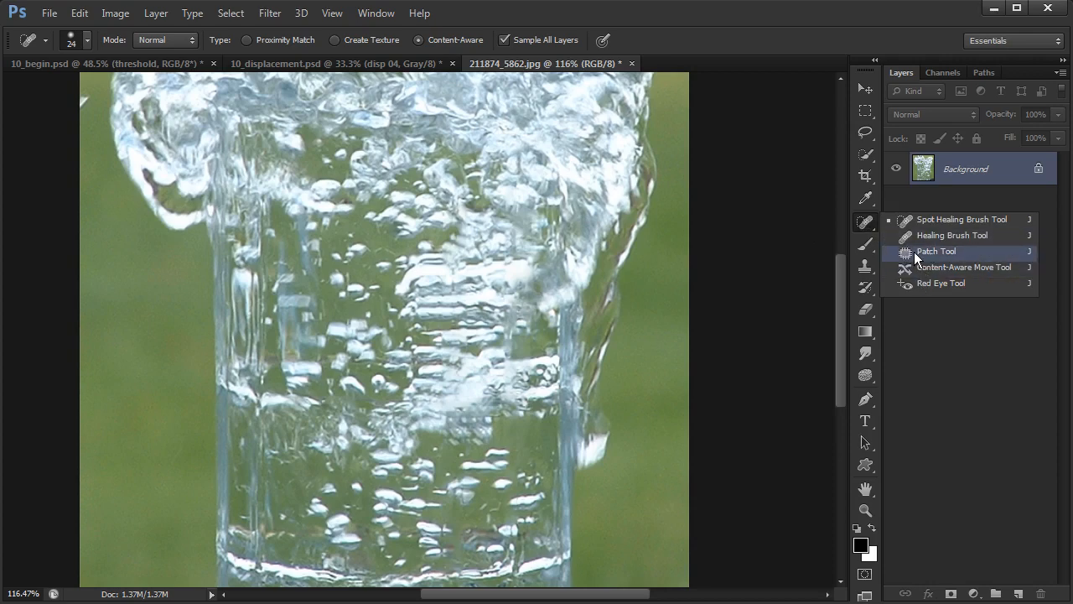
pyautogui.click(944, 252)
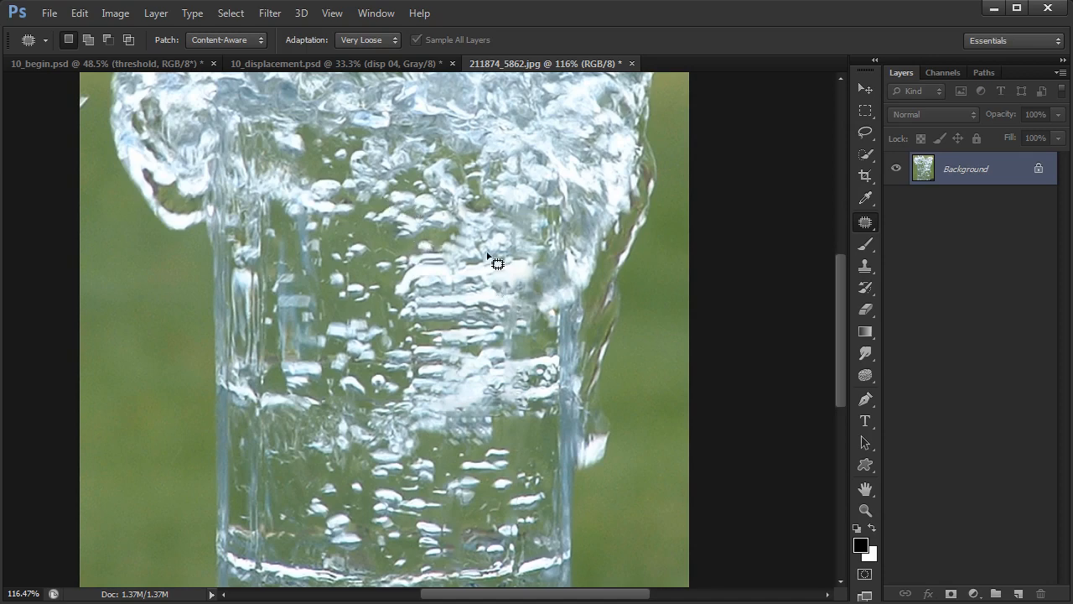
pyautogui.moveTo(501, 236)
pyautogui.mouseDown()
pyautogui.moveTo(457, 226)
pyautogui.moveTo(439, 243)
pyautogui.moveTo(448, 262)
pyautogui.moveTo(494, 265)
pyautogui.moveTo(513, 249)
pyautogui.moveTo(389, 254)
pyautogui.moveTo(367, 293)
pyautogui.mouseUp()
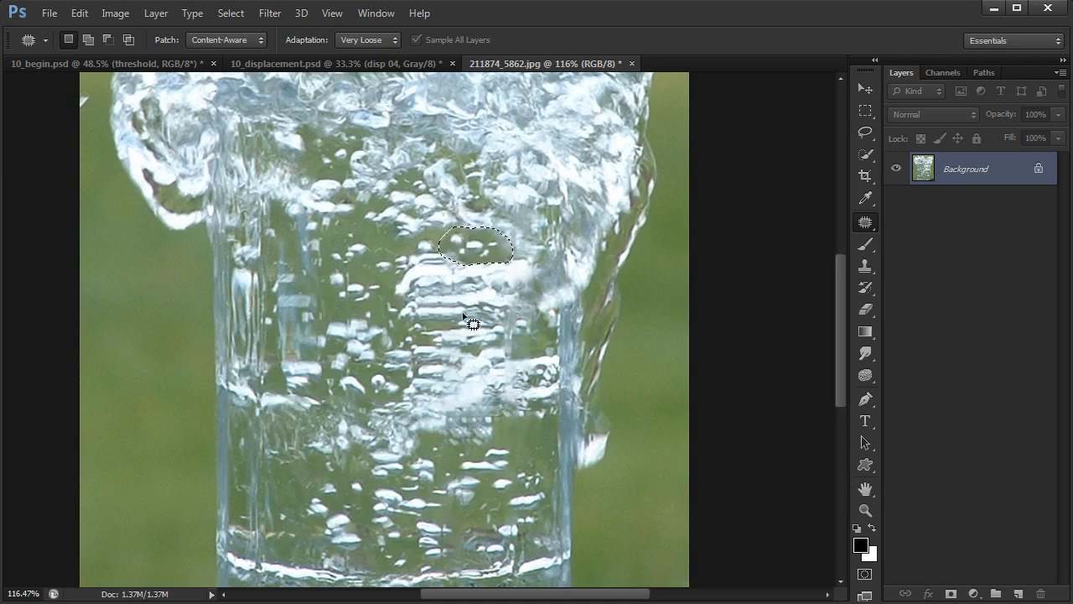
pyautogui.moveTo(464, 314)
pyautogui.mouseDown()
pyautogui.moveTo(522, 311)
pyautogui.moveTo(532, 297)
pyautogui.moveTo(479, 312)
pyautogui.moveTo(500, 327)
pyautogui.moveTo(528, 319)
pyautogui.moveTo(461, 320)
pyautogui.moveTo(383, 383)
pyautogui.moveTo(398, 384)
pyautogui.mouseUp()
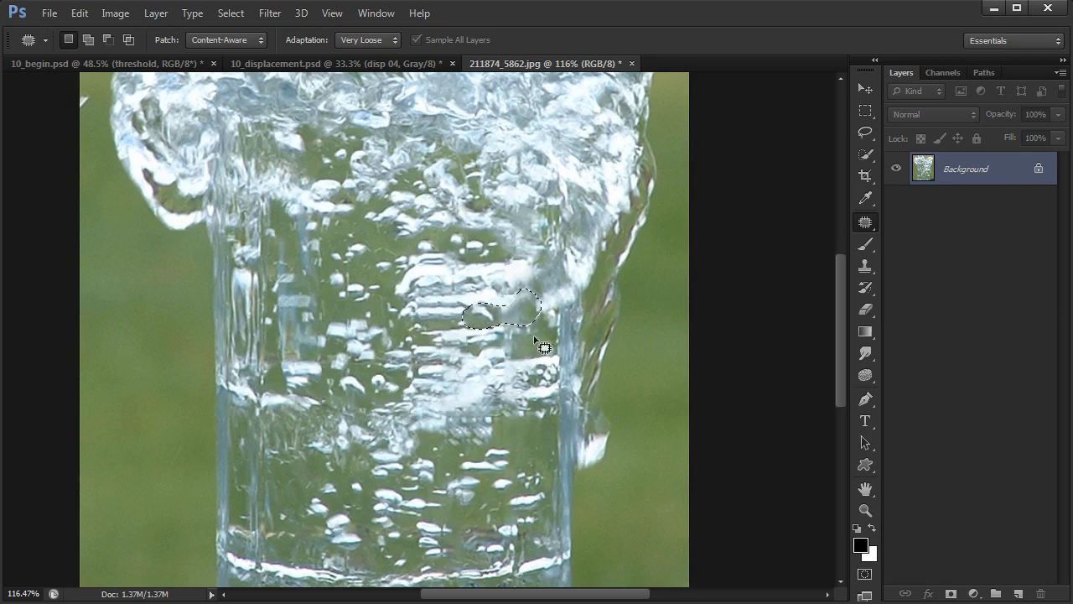
pyautogui.moveTo(556, 235)
pyautogui.mouseDown()
pyautogui.moveTo(551, 216)
pyautogui.moveTo(508, 230)
pyautogui.moveTo(556, 238)
pyautogui.mouseUp()
pyautogui.moveTo(459, 271); pyautogui.dragTo(460, 272)
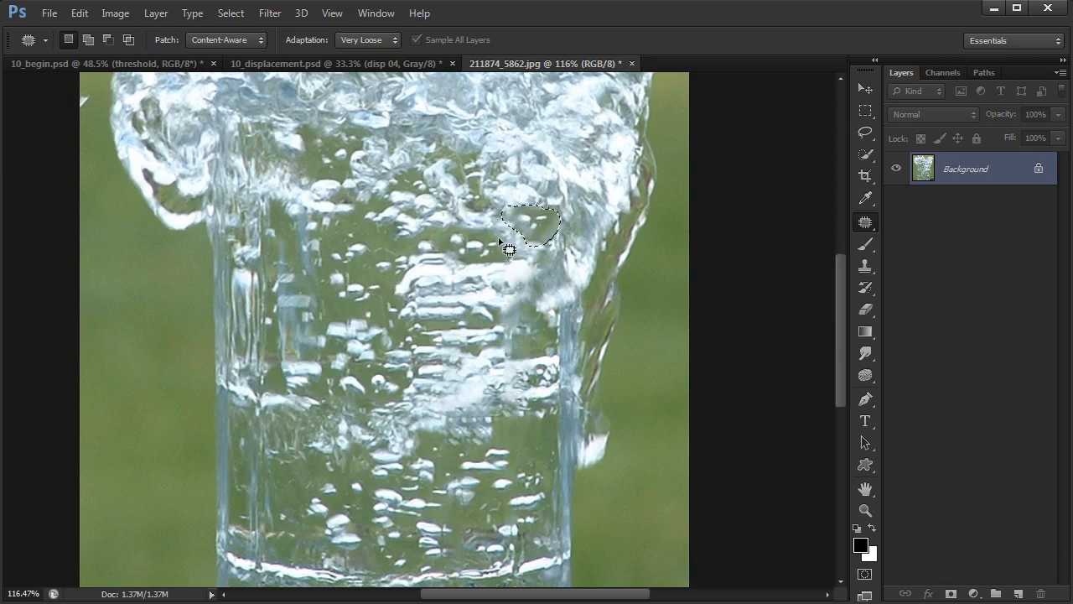
# Patch the grey blur near the glass's right edge and the stacked white streaks beside it with bubble texture.
pyautogui.click(521, 317)
pyautogui.moveTo(511, 334)
pyautogui.mouseDown()
pyautogui.moveTo(532, 331)
pyautogui.moveTo(497, 327)
pyautogui.mouseUp()
pyautogui.moveTo(514, 320)
pyautogui.mouseDown()
pyautogui.moveTo(451, 384)
pyautogui.moveTo(416, 483)
pyautogui.mouseUp()
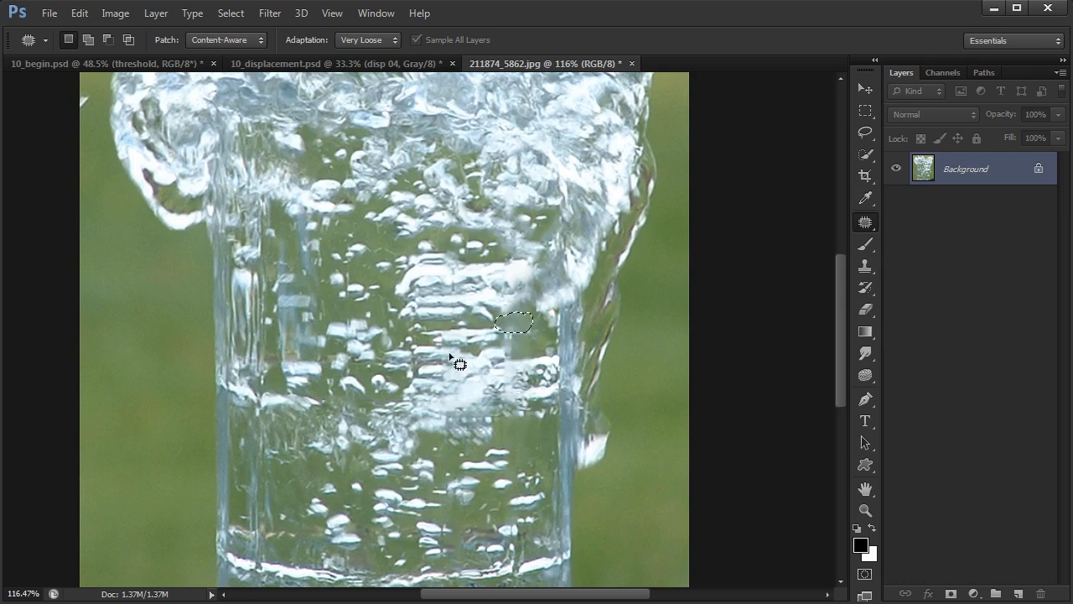
pyautogui.moveTo(520, 320)
pyautogui.mouseDown()
pyautogui.moveTo(427, 328)
pyautogui.moveTo(388, 385)
pyautogui.mouseUp()
pyautogui.moveTo(540, 314)
pyautogui.mouseDown()
pyautogui.moveTo(518, 307)
pyautogui.moveTo(497, 342)
pyautogui.moveTo(532, 324)
pyautogui.moveTo(393, 328)
pyautogui.moveTo(356, 252)
pyautogui.mouseUp()
pyautogui.moveTo(496, 278)
pyautogui.mouseDown()
pyautogui.moveTo(464, 274)
pyautogui.moveTo(443, 296)
pyautogui.moveTo(500, 294)
pyautogui.moveTo(473, 254)
pyautogui.moveTo(434, 243)
pyautogui.moveTo(425, 199)
pyautogui.mouseUp()
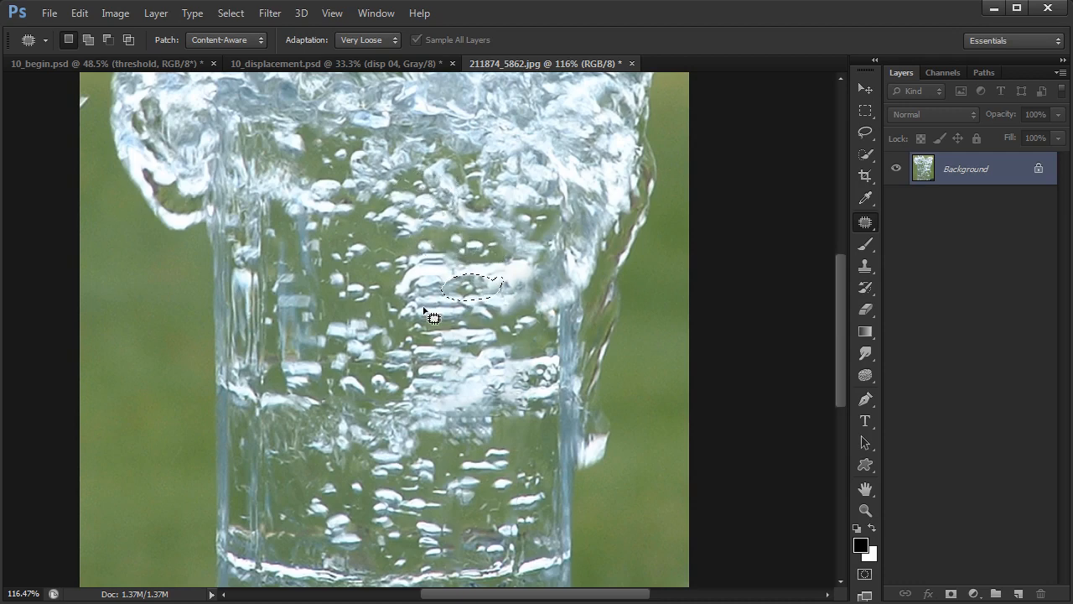
# Patch the curved white streaks and repeated horizontal lines around the middle of the glass.
pyautogui.moveTo(427, 315)
pyautogui.mouseDown()
pyautogui.moveTo(412, 319)
pyautogui.moveTo(467, 304)
pyautogui.moveTo(460, 323)
pyautogui.mouseUp()
pyautogui.moveTo(468, 405); pyautogui.dragTo(531, 364)
pyautogui.hotkey('ctrl', 'd')
pyautogui.moveTo(388, 286)
pyautogui.mouseDown()
pyautogui.moveTo(452, 277)
pyautogui.moveTo(446, 264)
pyautogui.moveTo(369, 293)
pyautogui.mouseUp()
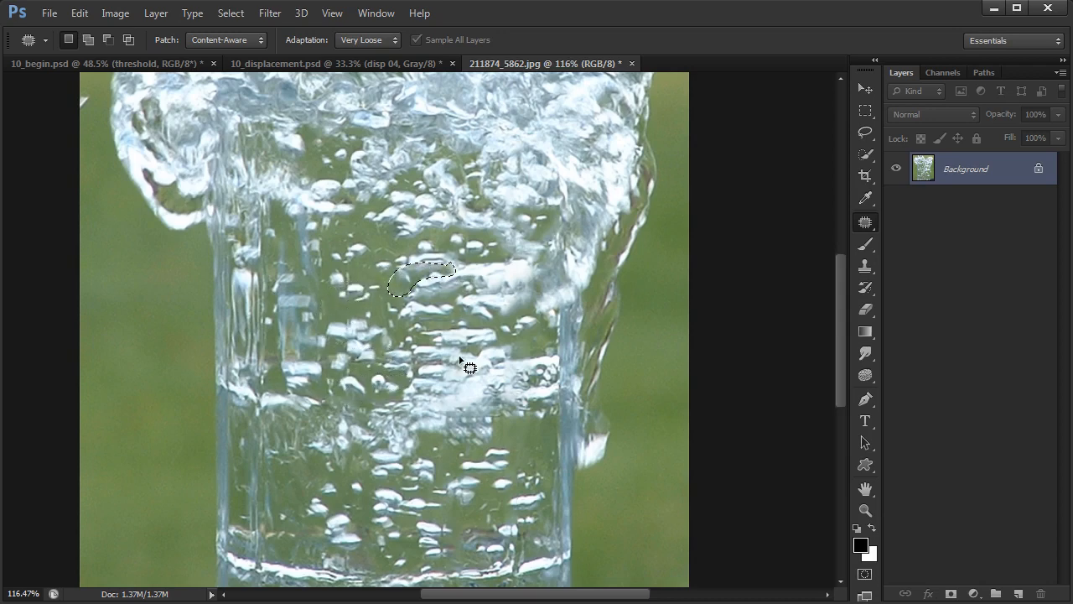
pyautogui.hotkey('ctrl', 'd')
pyautogui.moveTo(444, 270)
pyautogui.mouseDown()
pyautogui.moveTo(410, 253)
pyautogui.moveTo(400, 267)
pyautogui.moveTo(450, 265)
pyautogui.mouseUp()
pyautogui.moveTo(427, 265); pyautogui.dragTo(476, 332)
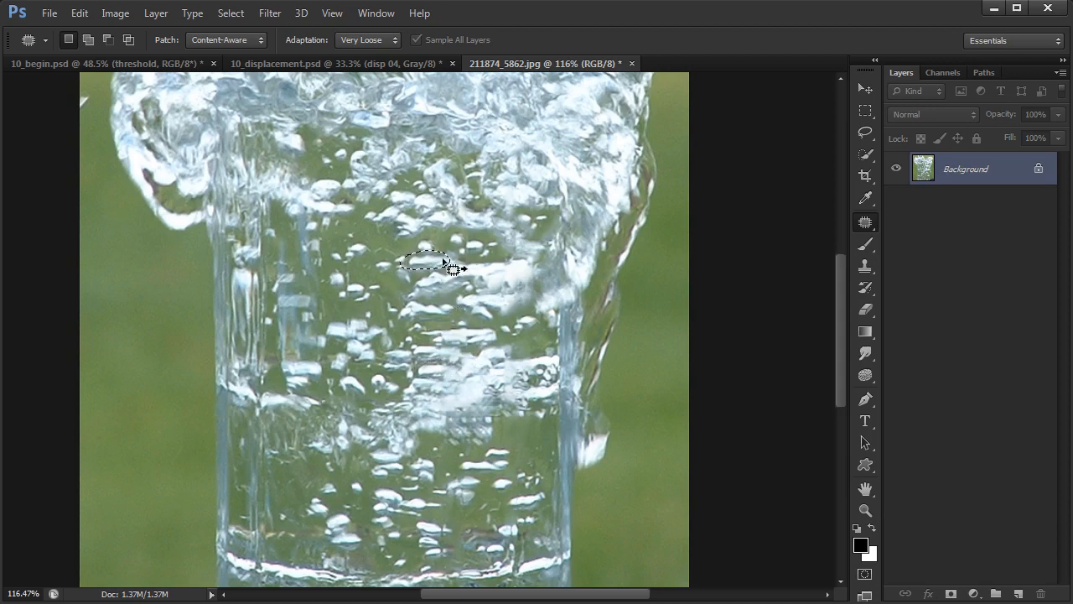
# Patch the two blurry spots right of centre, directly beneath the splash, with bubbles from lower in the glass.
pyautogui.hotkey('ctrl', 'd')
pyautogui.moveTo(473, 206)
pyautogui.mouseDown()
pyautogui.moveTo(506, 249)
pyautogui.moveTo(520, 227)
pyautogui.moveTo(507, 216)
pyautogui.mouseUp()
pyautogui.moveTo(497, 224)
pyautogui.mouseDown()
pyautogui.moveTo(510, 439)
pyautogui.moveTo(497, 467)
pyautogui.moveTo(501, 456)
pyautogui.mouseUp()
pyautogui.hotkey('ctrl', 'd')
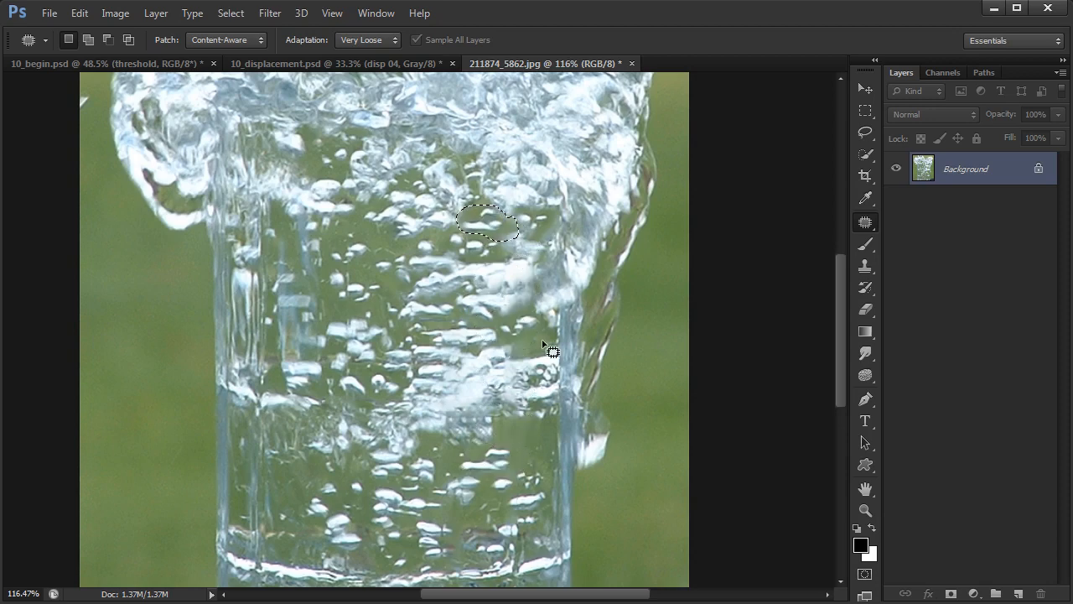
pyautogui.moveTo(515, 227)
pyautogui.mouseDown()
pyautogui.moveTo(546, 268)
pyautogui.moveTo(510, 228)
pyautogui.moveTo(472, 484)
pyautogui.moveTo(396, 505)
pyautogui.mouseUp()
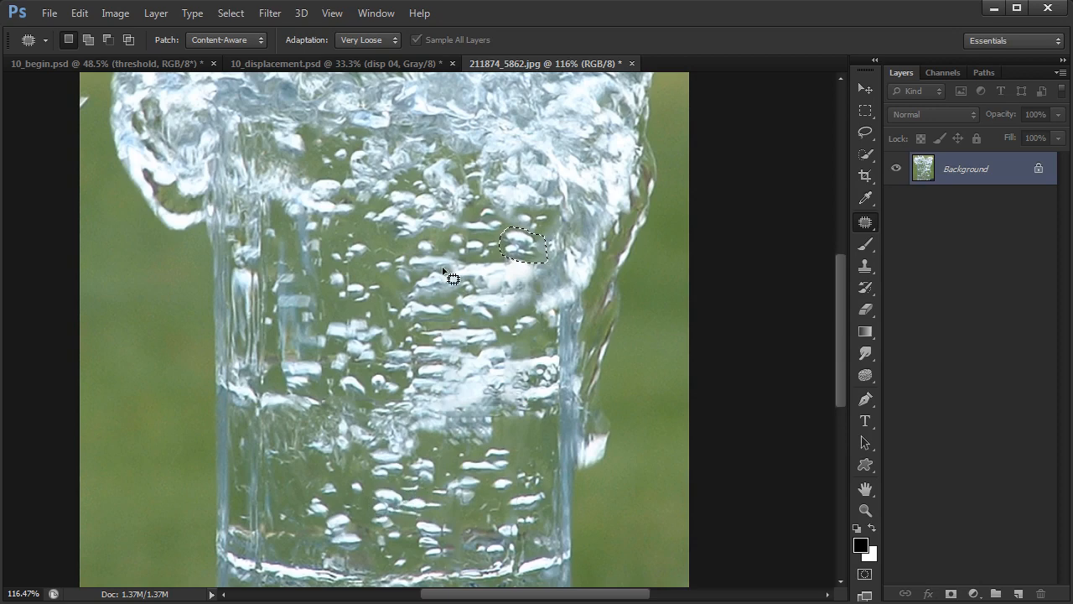
# Patch the bright white band right of the glass's centre and the smudges around it, up to the right edge.
pyautogui.moveTo(514, 290)
pyautogui.mouseDown()
pyautogui.moveTo(531, 262)
pyautogui.moveTo(465, 264)
pyautogui.moveTo(470, 286)
pyautogui.moveTo(485, 293)
pyautogui.moveTo(482, 313)
pyautogui.moveTo(419, 336)
pyautogui.moveTo(377, 383)
pyautogui.mouseUp()
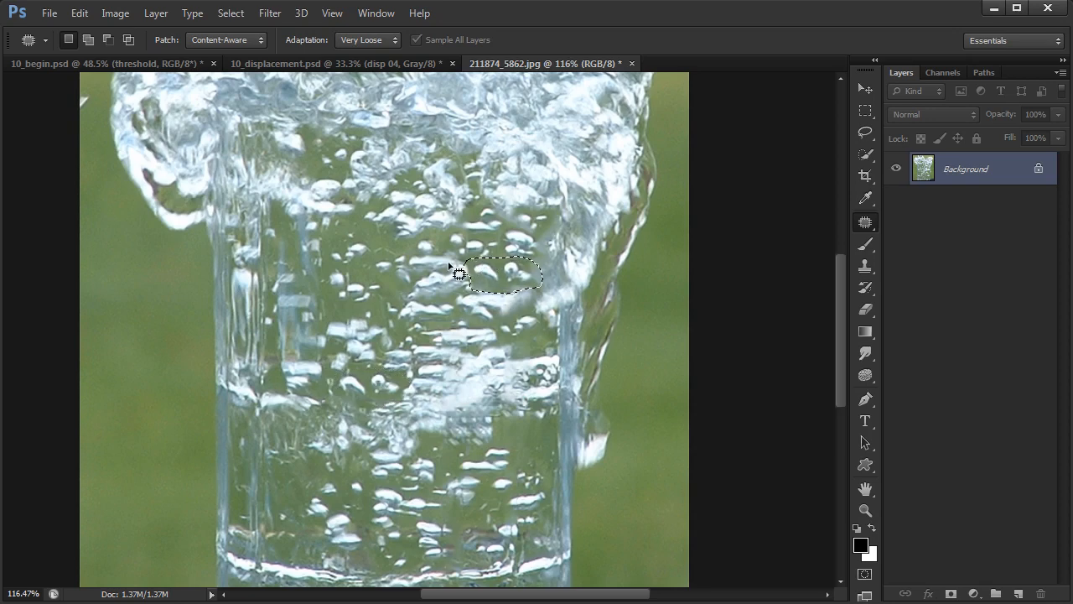
pyautogui.moveTo(432, 253)
pyautogui.mouseDown()
pyautogui.moveTo(468, 263)
pyautogui.moveTo(469, 284)
pyautogui.moveTo(405, 270)
pyautogui.moveTo(410, 257)
pyautogui.moveTo(431, 253)
pyautogui.moveTo(443, 265)
pyautogui.moveTo(409, 217)
pyautogui.moveTo(537, 252)
pyautogui.moveTo(523, 221)
pyautogui.mouseUp()
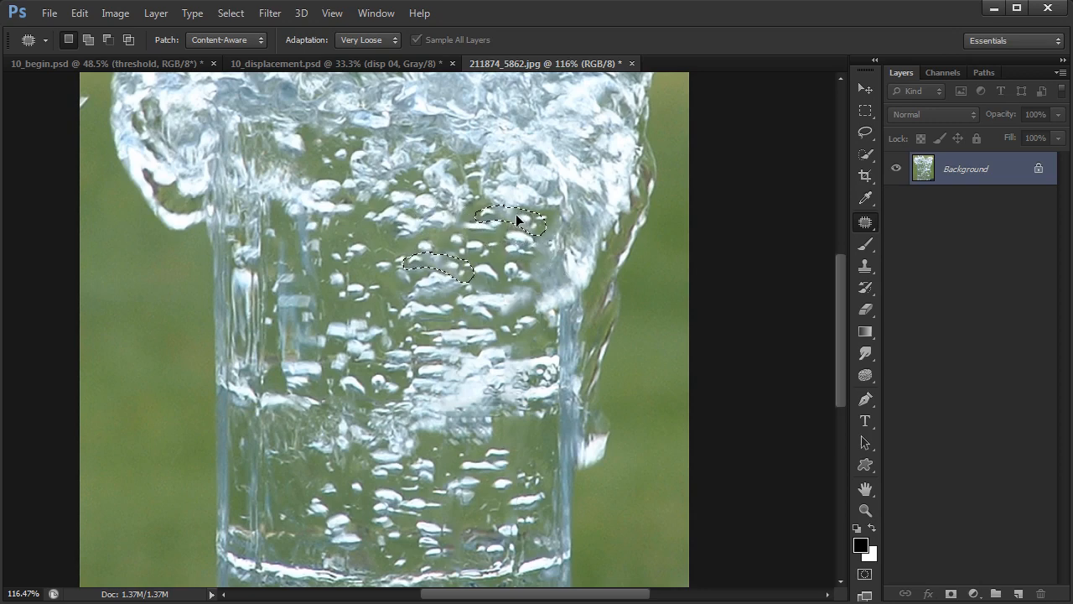
pyautogui.moveTo(546, 304)
pyautogui.mouseDown()
pyautogui.moveTo(546, 254)
pyautogui.moveTo(559, 297)
pyautogui.moveTo(543, 276)
pyautogui.moveTo(379, 383)
pyautogui.moveTo(515, 287)
pyautogui.moveTo(517, 419)
pyautogui.moveTo(502, 467)
pyautogui.moveTo(520, 496)
pyautogui.moveTo(531, 471)
pyautogui.mouseUp()
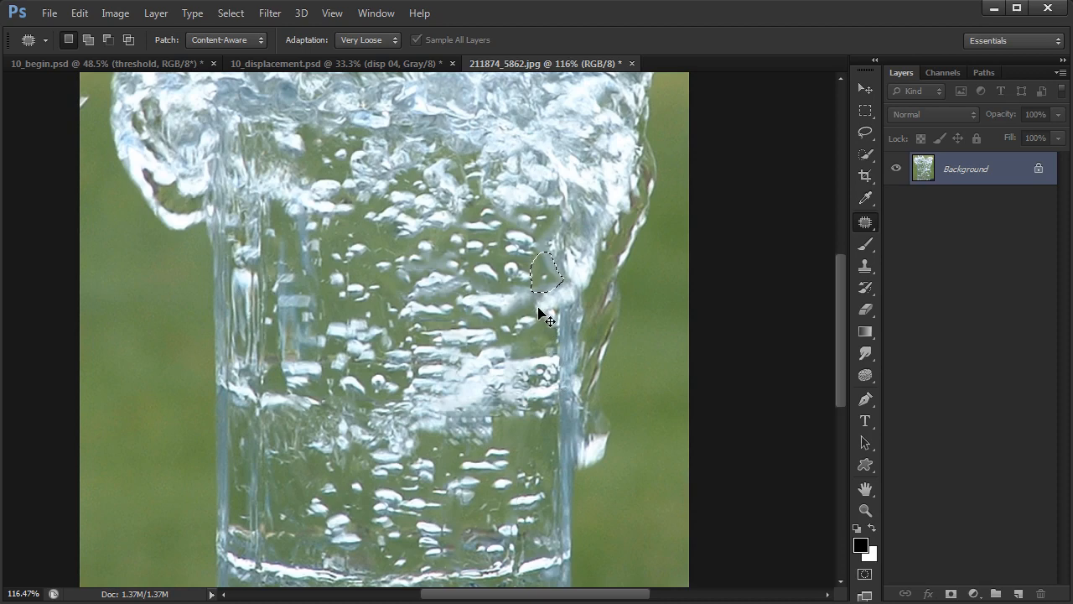
pyautogui.hotkey('ctrl', 'd')
pyautogui.moveTo(466, 295)
pyautogui.mouseDown()
pyautogui.moveTo(507, 332)
pyautogui.moveTo(540, 287)
pyautogui.moveTo(384, 359)
pyautogui.moveTo(386, 470)
pyautogui.moveTo(404, 504)
pyautogui.mouseUp()
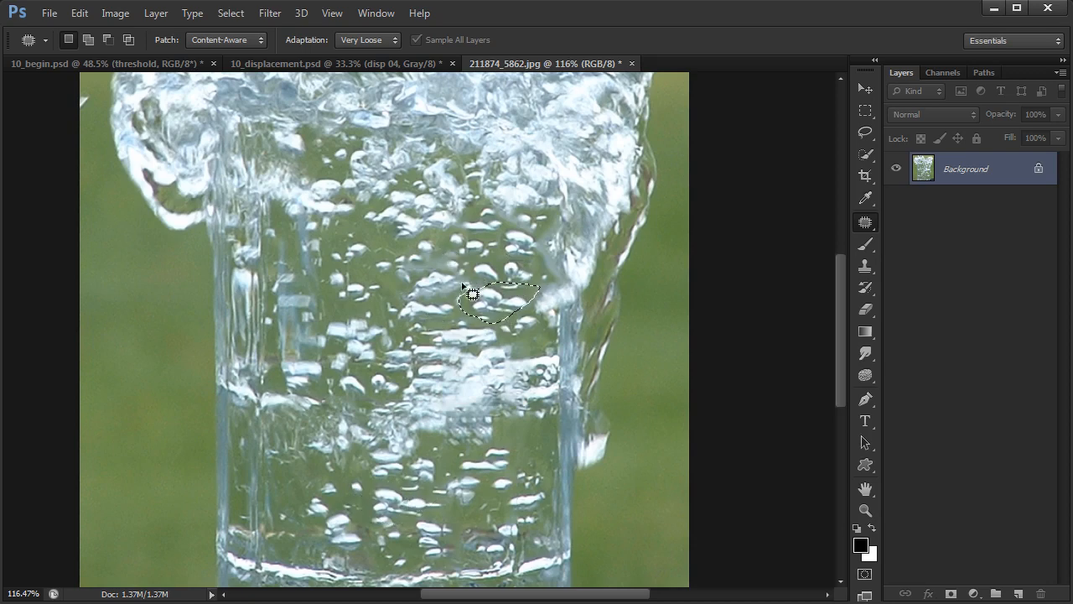
pyautogui.hotkey('ctrl', 'd')
# Patch the large cloudy white area in the middle right of the glass with separate bubbles.
pyautogui.moveTo(572, 333); pyautogui.dragTo(545, 375)
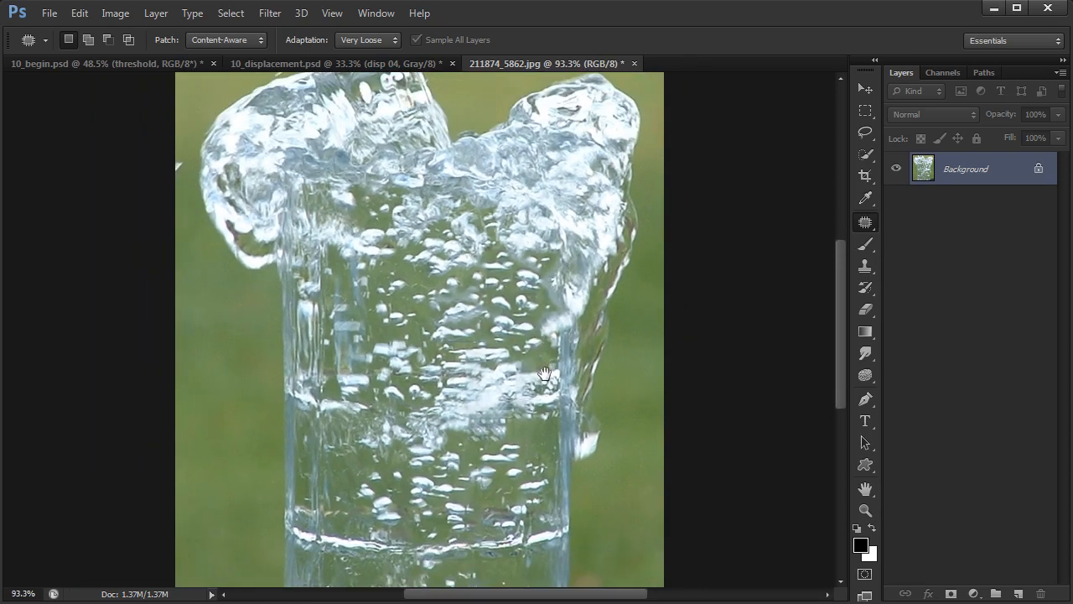
pyautogui.moveTo(478, 424); pyautogui.dragTo(510, 367)
pyautogui.moveTo(518, 314)
pyautogui.mouseDown()
pyautogui.moveTo(422, 364)
pyautogui.moveTo(544, 343)
pyautogui.moveTo(485, 313)
pyautogui.moveTo(511, 223)
pyautogui.mouseUp()
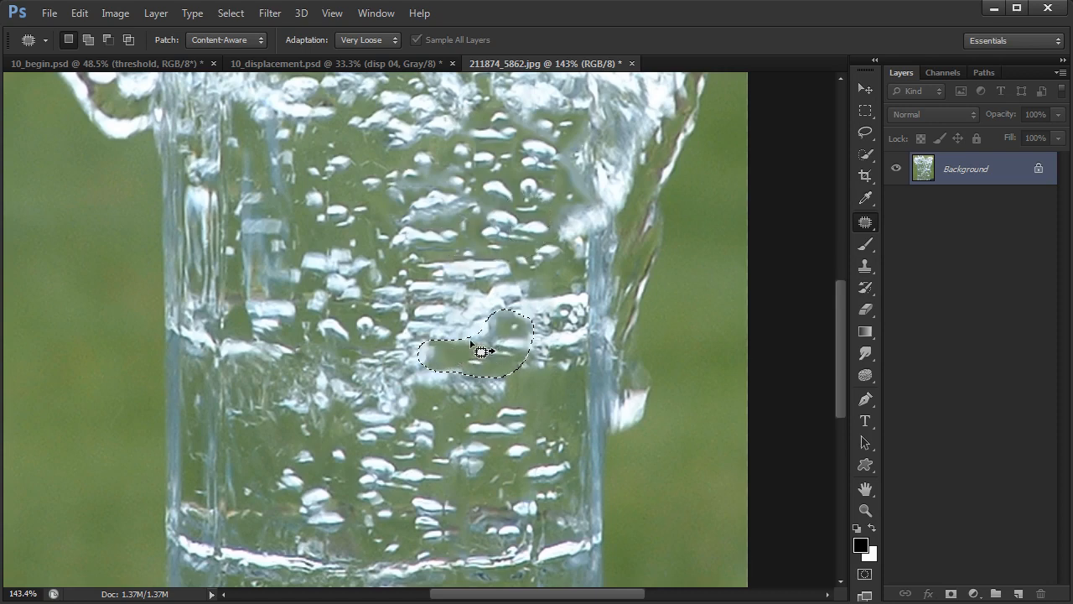
pyautogui.moveTo(470, 304)
pyautogui.mouseDown()
pyautogui.moveTo(405, 318)
pyautogui.moveTo(479, 317)
pyautogui.mouseUp()
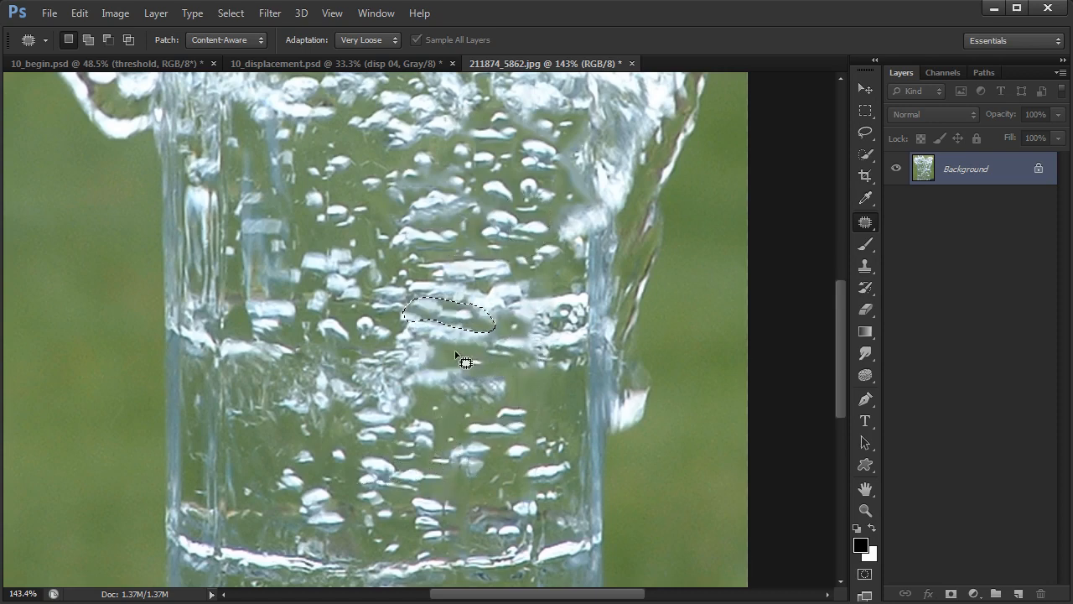
pyautogui.moveTo(452, 351)
pyautogui.mouseDown()
pyautogui.moveTo(492, 351)
pyautogui.moveTo(465, 323)
pyautogui.moveTo(401, 325)
pyautogui.moveTo(442, 354)
pyautogui.moveTo(481, 361)
pyautogui.moveTo(531, 227)
pyautogui.moveTo(541, 252)
pyautogui.moveTo(522, 224)
pyautogui.mouseUp()
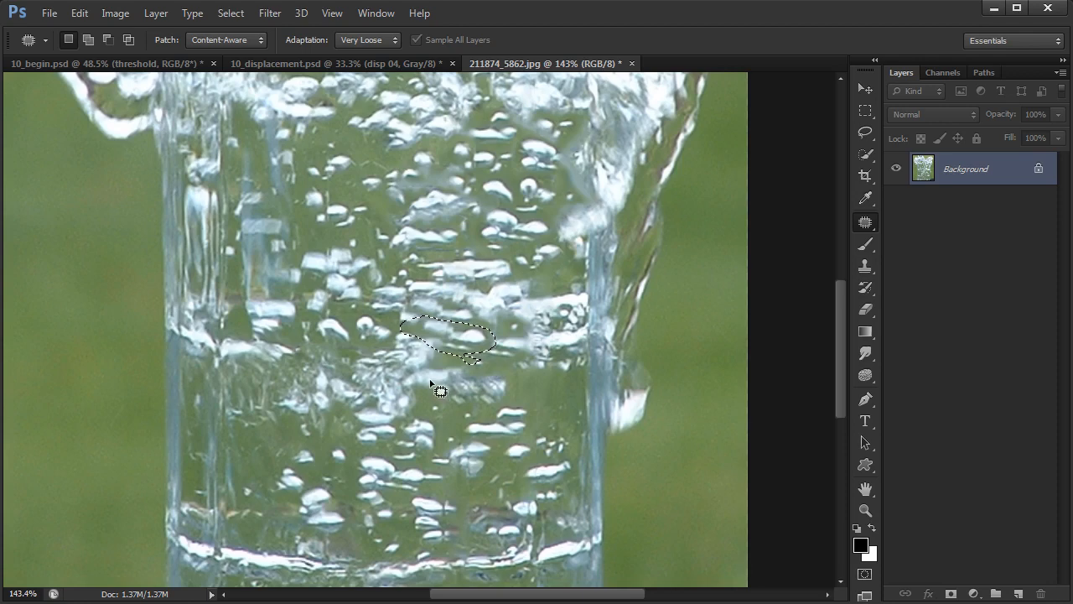
# Patch the white smear and the repeated hatch-like pattern just below the cloudy area, then clear the selection.
pyautogui.moveTo(436, 376)
pyautogui.mouseDown()
pyautogui.moveTo(411, 341)
pyautogui.moveTo(384, 382)
pyautogui.moveTo(401, 379)
pyautogui.mouseUp()
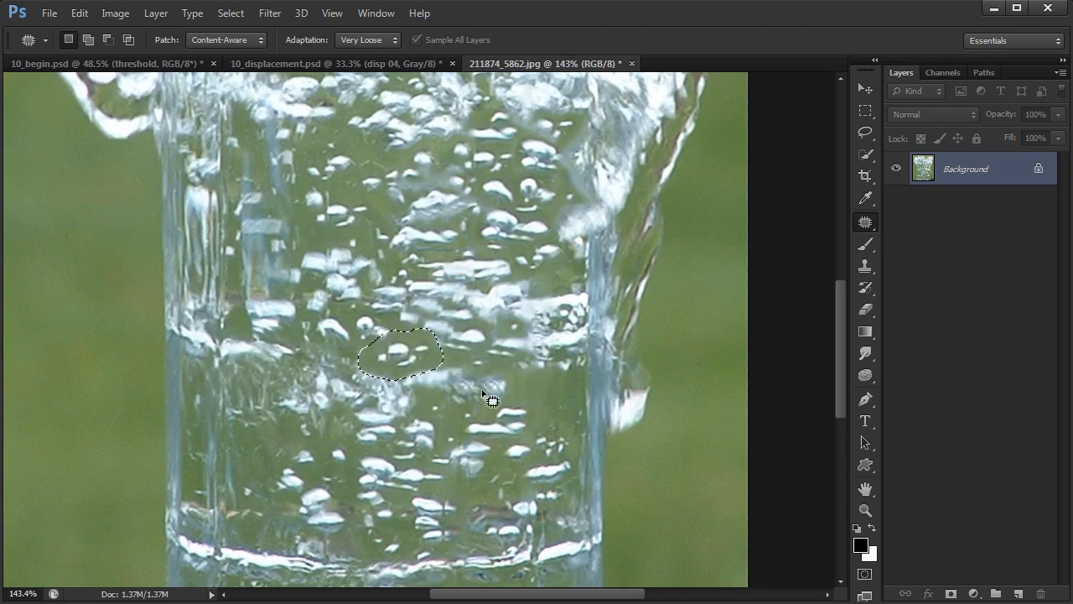
pyautogui.moveTo(495, 338)
pyautogui.mouseDown()
pyautogui.moveTo(448, 321)
pyautogui.moveTo(478, 364)
pyautogui.moveTo(495, 354)
pyautogui.moveTo(522, 410)
pyautogui.moveTo(485, 453)
pyautogui.moveTo(510, 419)
pyautogui.mouseUp()
pyautogui.hotkey('ctrl', 'd')
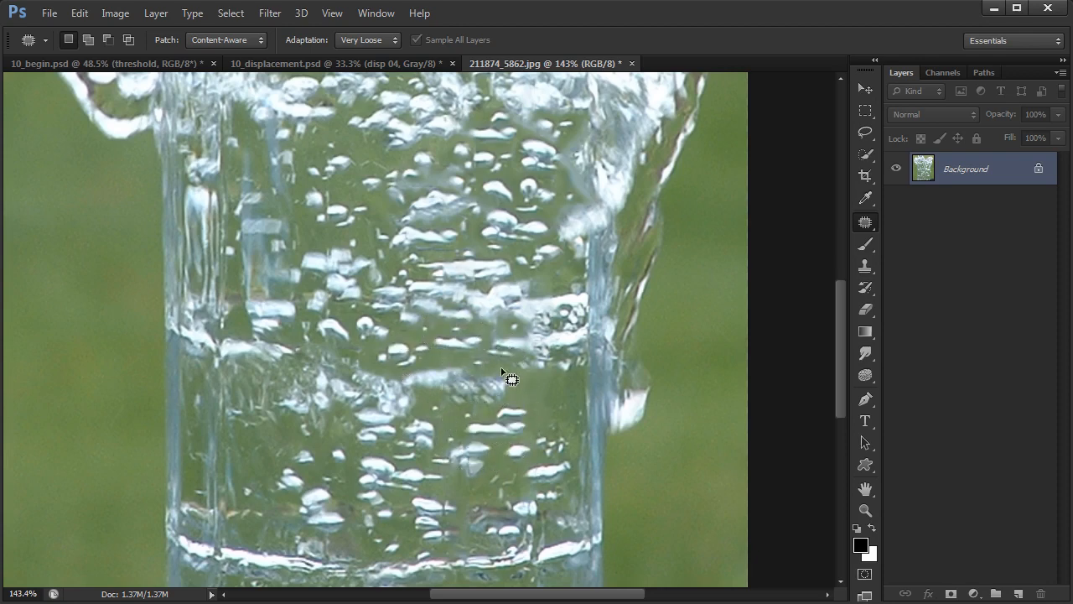
pyautogui.moveTo(510, 379)
pyautogui.mouseDown()
pyautogui.moveTo(407, 402)
pyautogui.moveTo(515, 376)
pyautogui.moveTo(443, 311)
pyautogui.moveTo(426, 188)
pyautogui.mouseUp()
pyautogui.hotkey('ctrl', 'd')
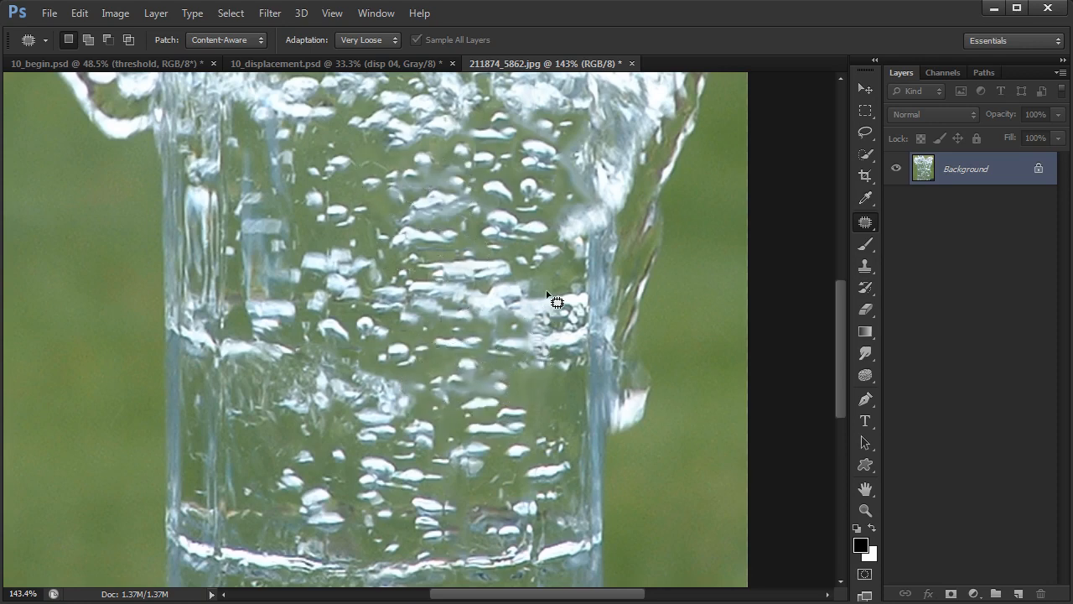
# Patch the remaining streaky spot near the middle of the glass and clear the selection.
pyautogui.moveTo(523, 393); pyautogui.dragTo(529, 404)
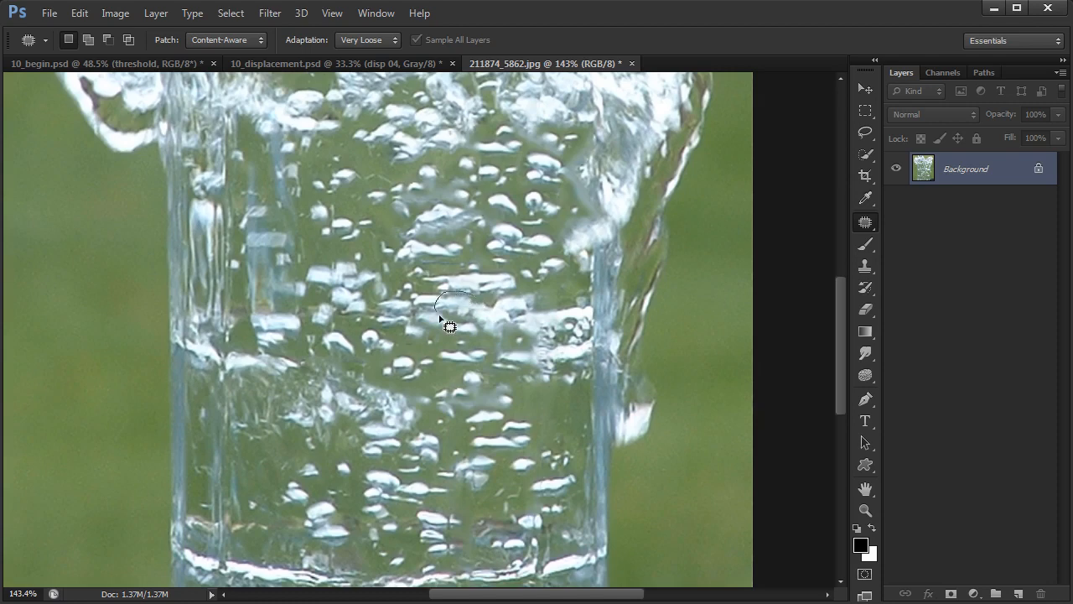
pyautogui.moveTo(440, 317)
pyautogui.mouseDown()
pyautogui.moveTo(482, 302)
pyautogui.moveTo(439, 250)
pyautogui.moveTo(334, 188)
pyautogui.mouseUp()
pyautogui.hotkey('ctrl', 'd')
pyautogui.moveTo(553, 272); pyautogui.dragTo(561, 321)
pyautogui.moveTo(563, 323)
pyautogui.mouseDown()
pyautogui.moveTo(546, 355)
pyautogui.moveTo(551, 413)
pyautogui.moveTo(545, 335)
pyautogui.mouseUp()
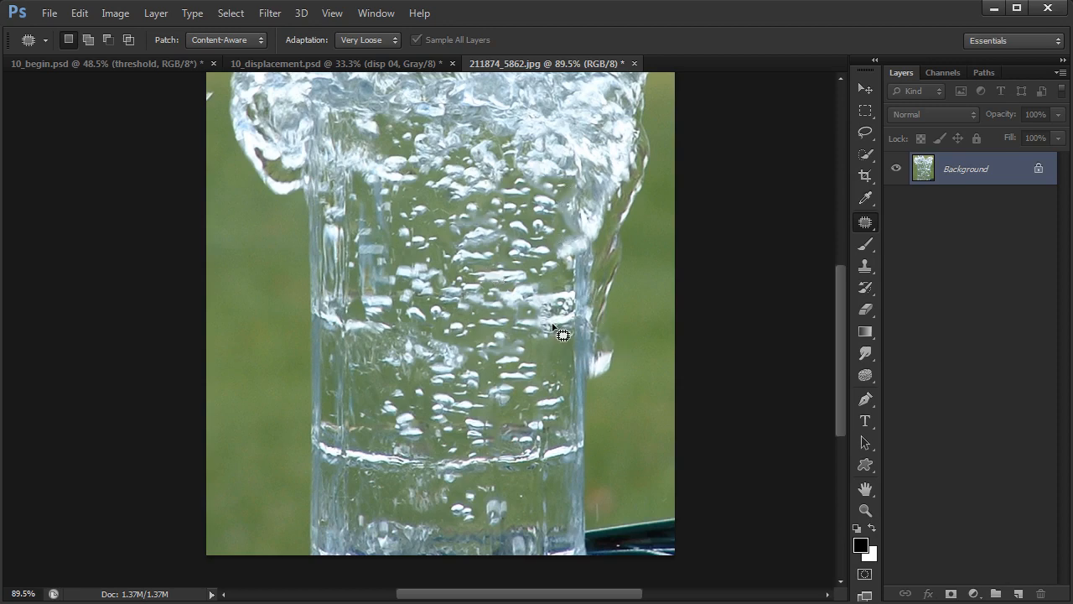
# Desaturate the water photo and apply Levels with input values 129, 0.85 and 228.
pyautogui.hotkey('ctrl', 'shift', 'u')
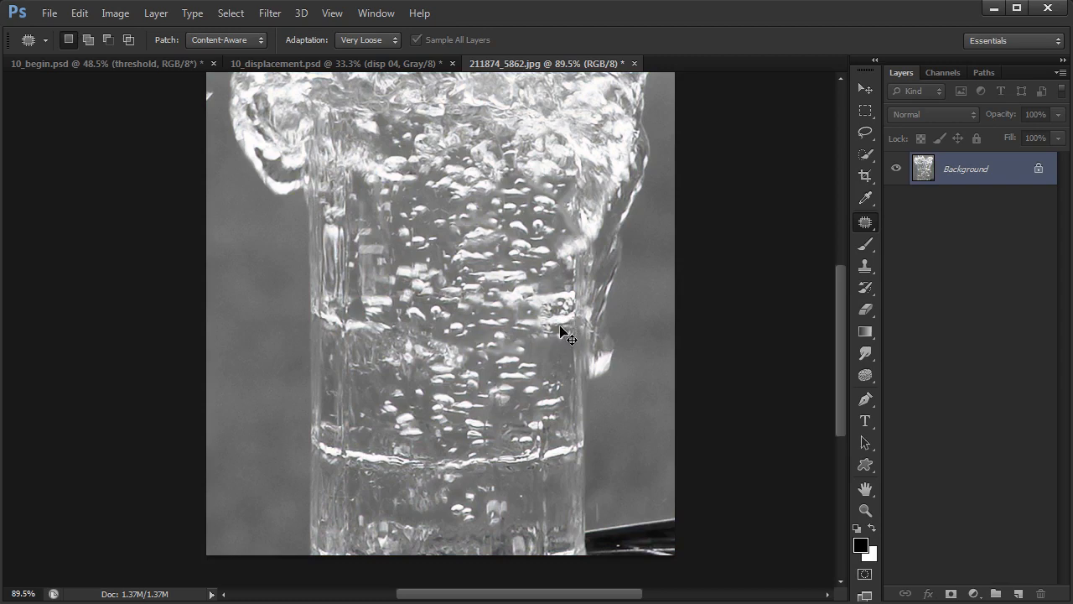
pyautogui.hotkey('ctrl', 'l')
pyautogui.moveTo(779, 200); pyautogui.dragTo(723, 174)
pyautogui.moveTo(543, 354); pyautogui.dragTo(640, 353)
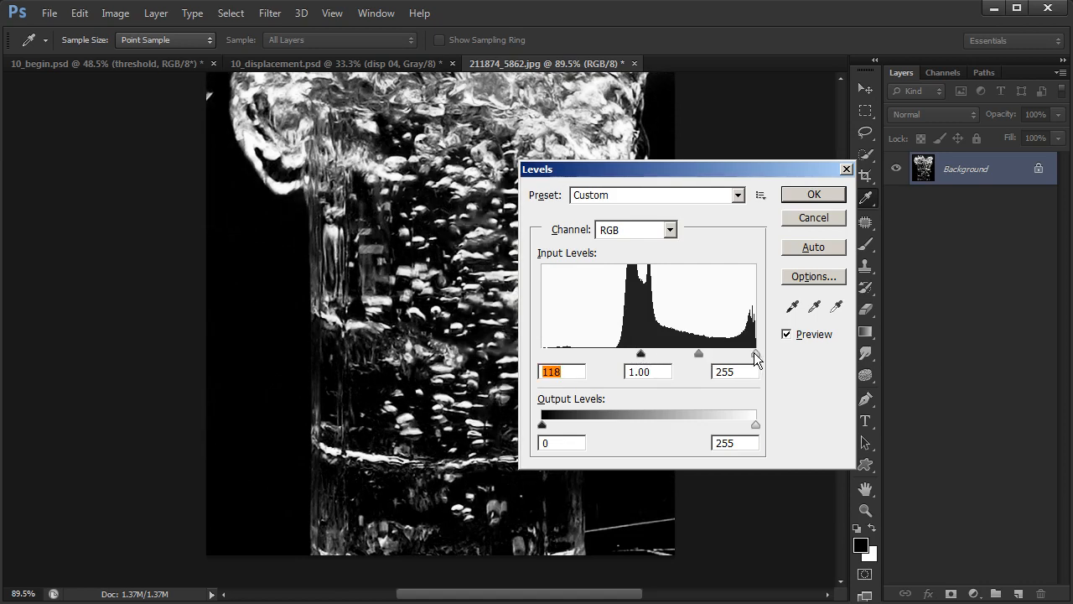
pyautogui.moveTo(753, 355); pyautogui.dragTo(738, 353)
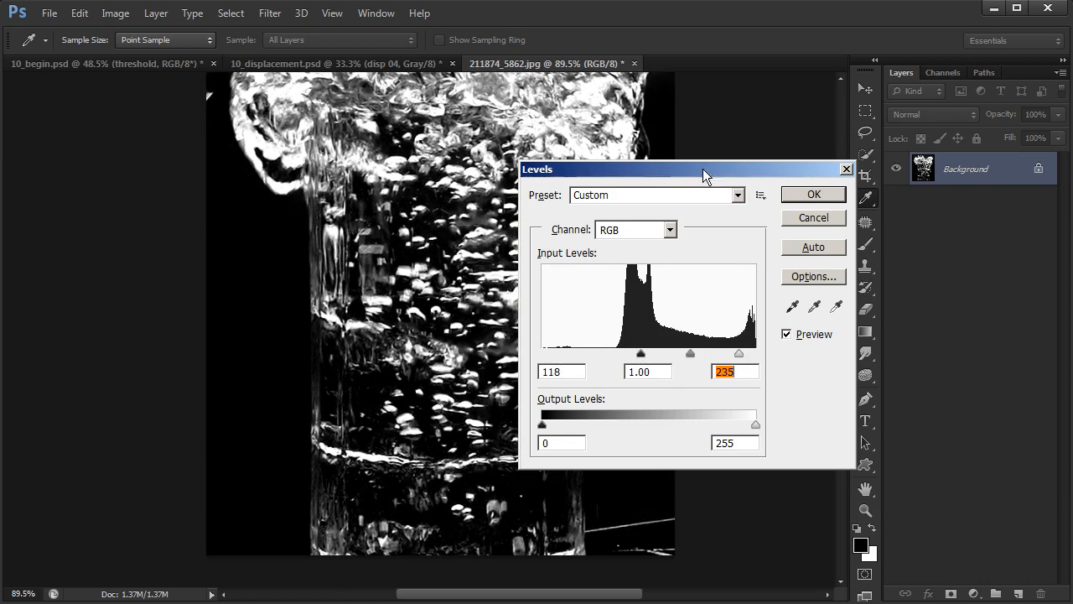
pyautogui.moveTo(702, 176); pyautogui.dragTo(773, 169)
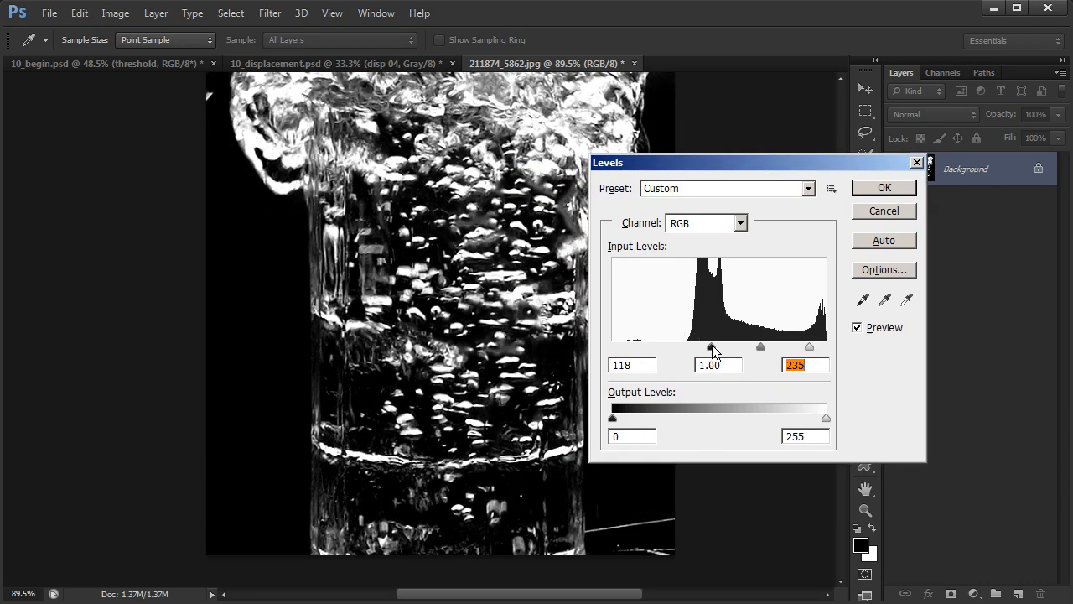
pyautogui.moveTo(714, 352)
pyautogui.mouseDown()
pyautogui.moveTo(769, 352)
pyautogui.moveTo(723, 352)
pyautogui.mouseUp()
pyautogui.click(771, 352)
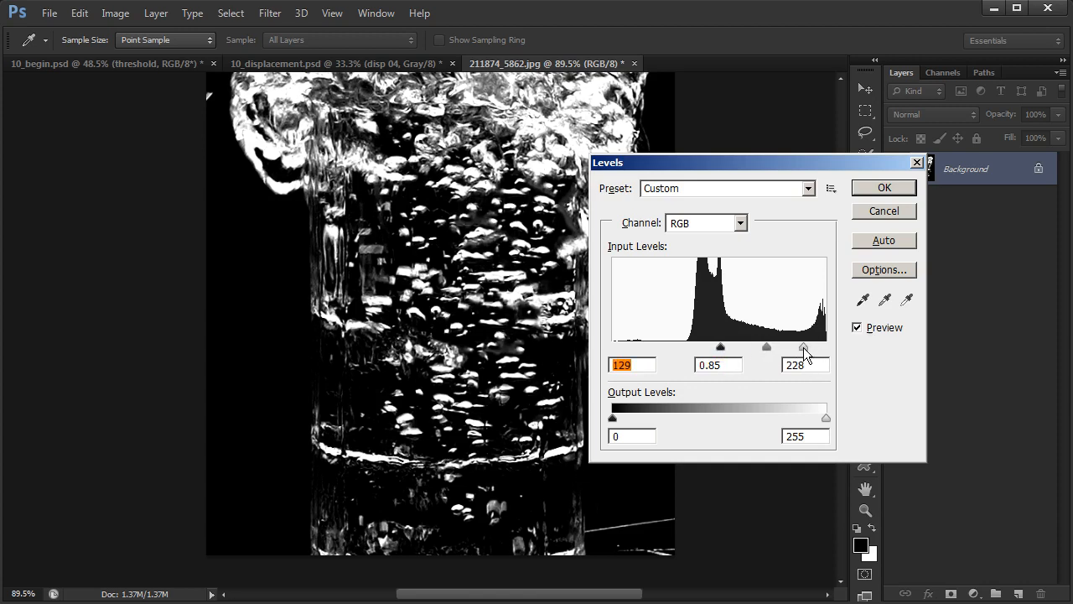
pyautogui.click(884, 187)
# Copy the black-and-white water image into the disp 04 group of 10_displacement.psd.
pyautogui.press('j')
pyautogui.scroll(2, 633, 348)
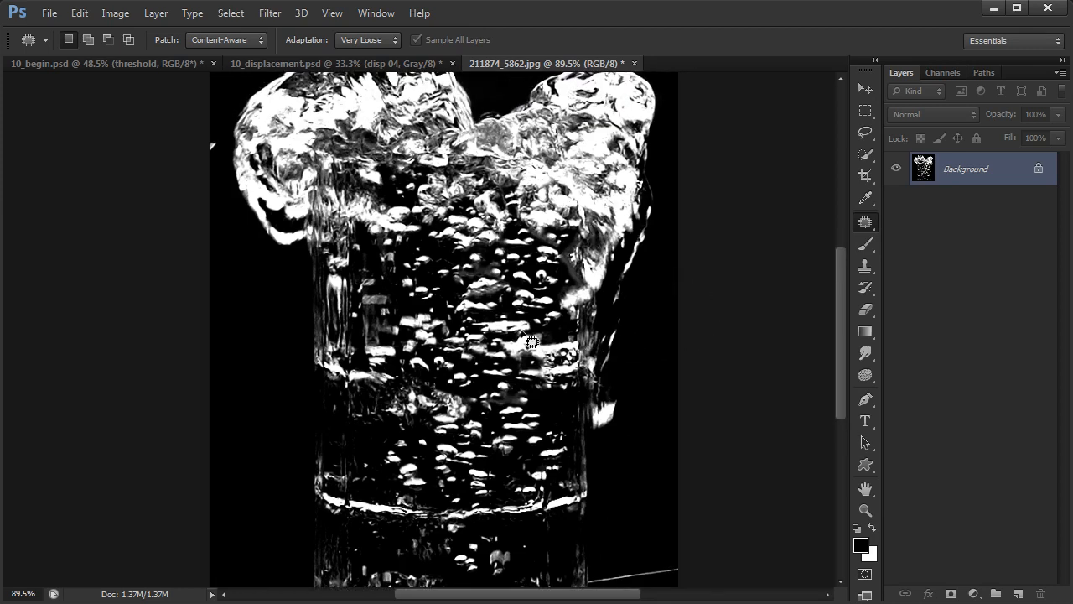
pyautogui.press('v')
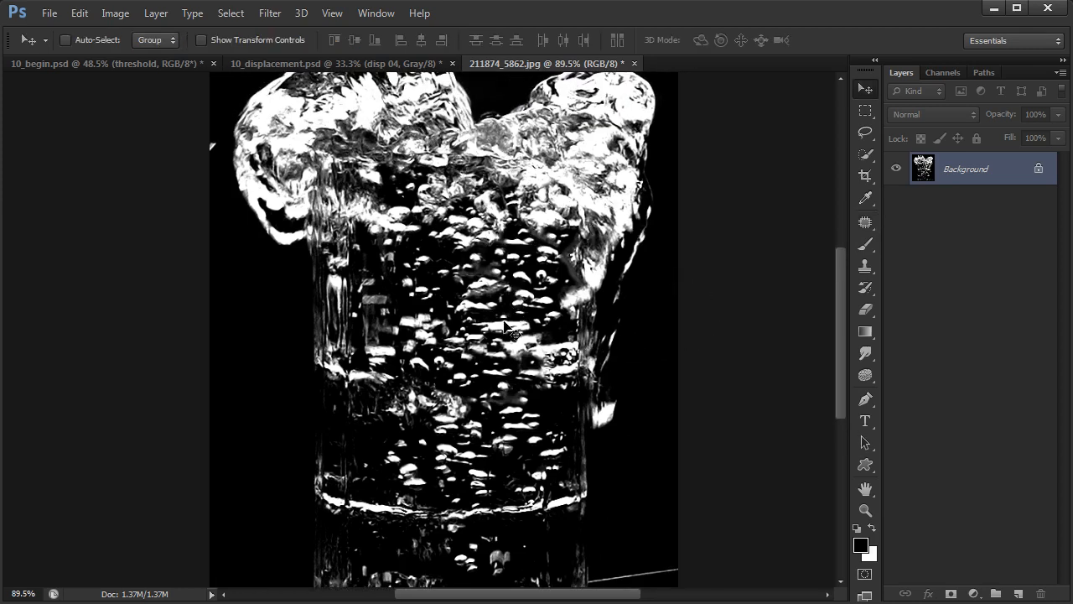
pyautogui.moveTo(507, 330); pyautogui.dragTo(570, 287)
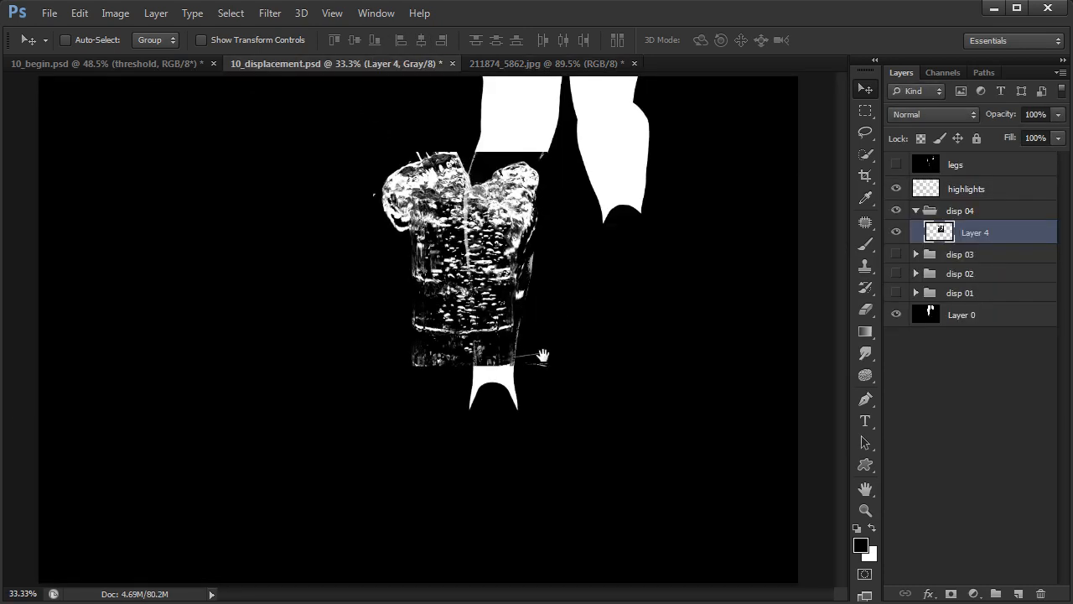
# Enlarge the water layer with Free Transform so it covers the full length of the front lower leg.
pyautogui.scroll(3, 525, 251)
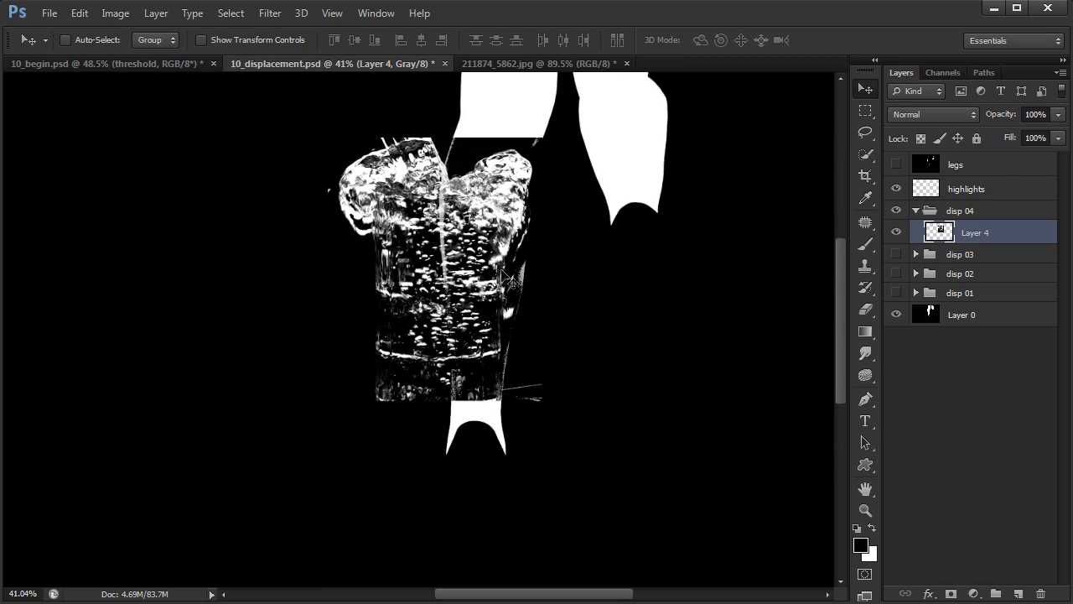
pyautogui.hotkey('ctrl', 't')
pyautogui.moveTo(542, 137); pyautogui.dragTo(588, 79)
pyautogui.moveTo(319, 408); pyautogui.dragTo(233, 514)
pyautogui.moveTo(589, 80); pyautogui.dragTo(622, 85)
pyautogui.press('Return')
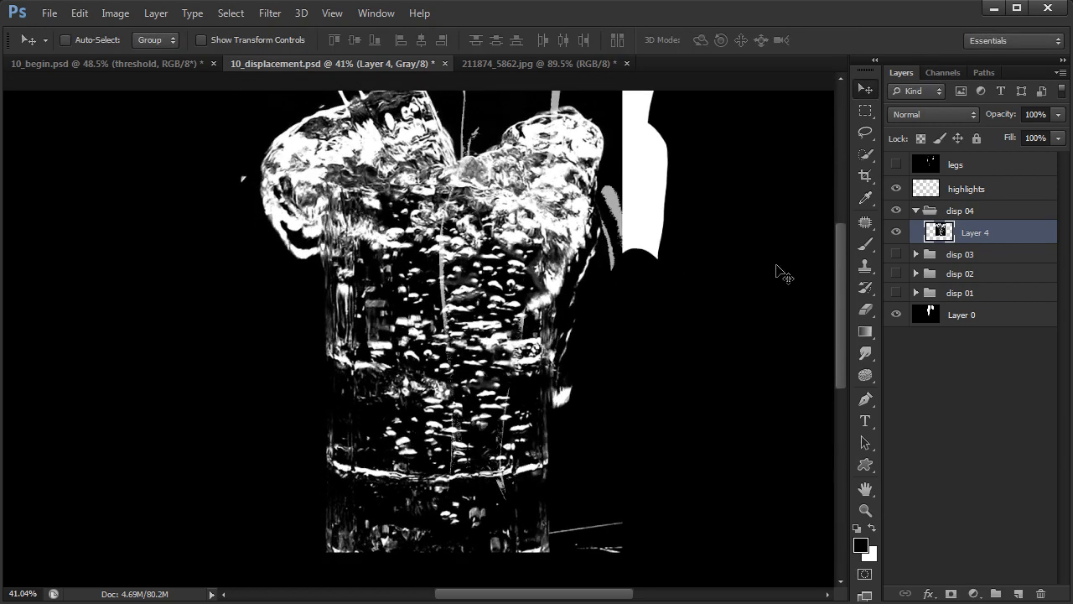
# Copy the leg-shaped layer mask from the disp 02 group onto the water layer in disp 04.
pyautogui.click(915, 274)
pyautogui.moveTo(981, 322); pyautogui.dragTo(959, 235)
pyautogui.click(916, 274)
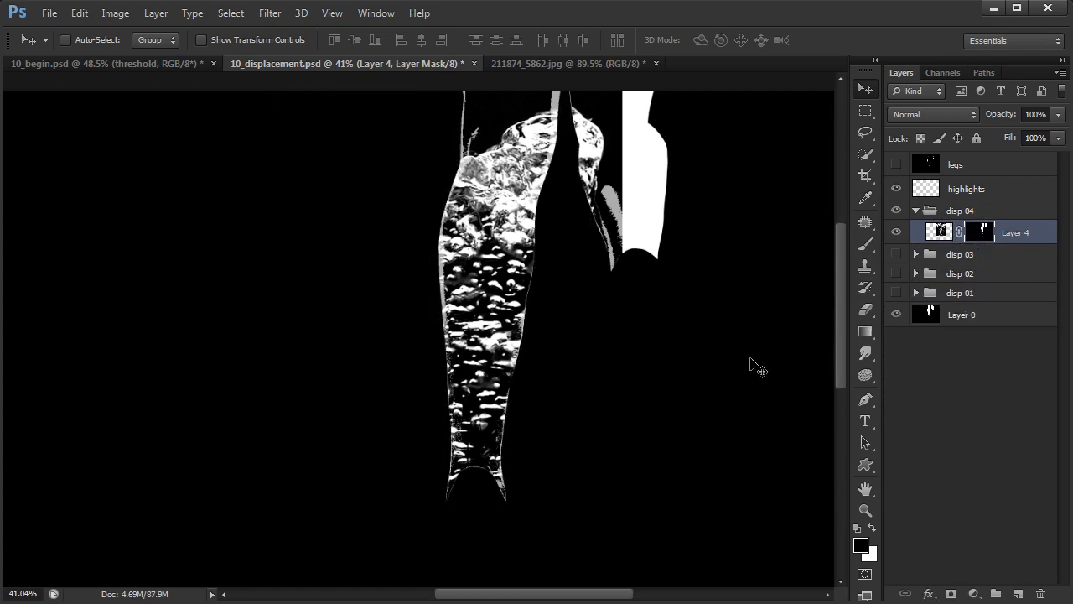
# Unlink the mask from Layer 4 and shift the water image within the front leg shape.
pyautogui.moveTo(691, 337); pyautogui.dragTo(672, 348)
pyautogui.click(959, 232)
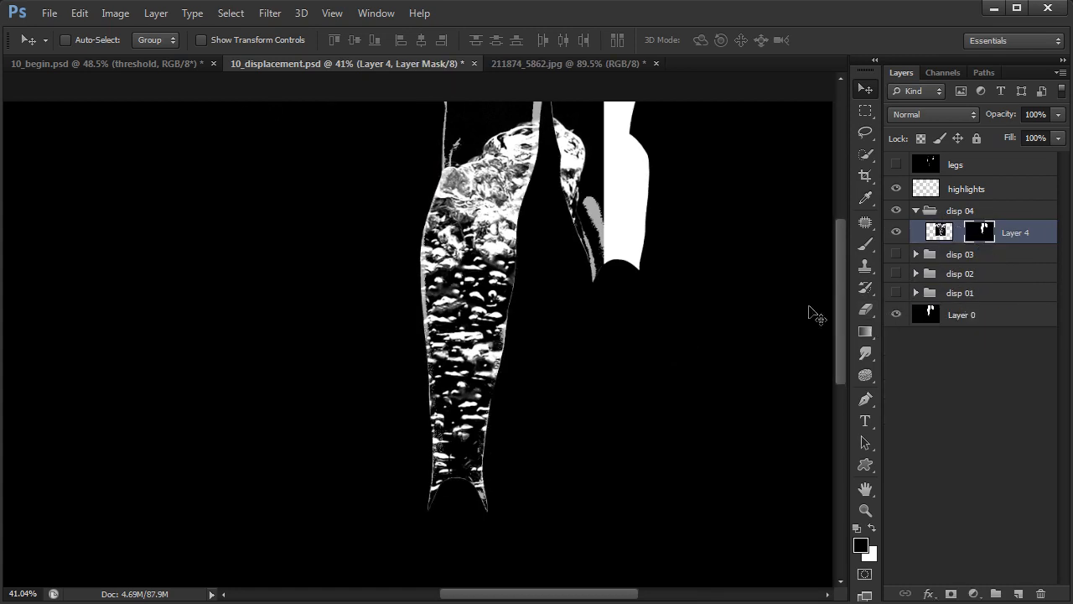
pyautogui.click(939, 234)
pyautogui.moveTo(476, 312)
pyautogui.mouseDown()
pyautogui.moveTo(494, 228)
pyautogui.moveTo(508, 227)
pyautogui.moveTo(495, 239)
pyautogui.moveTo(484, 308)
pyautogui.mouseUp()
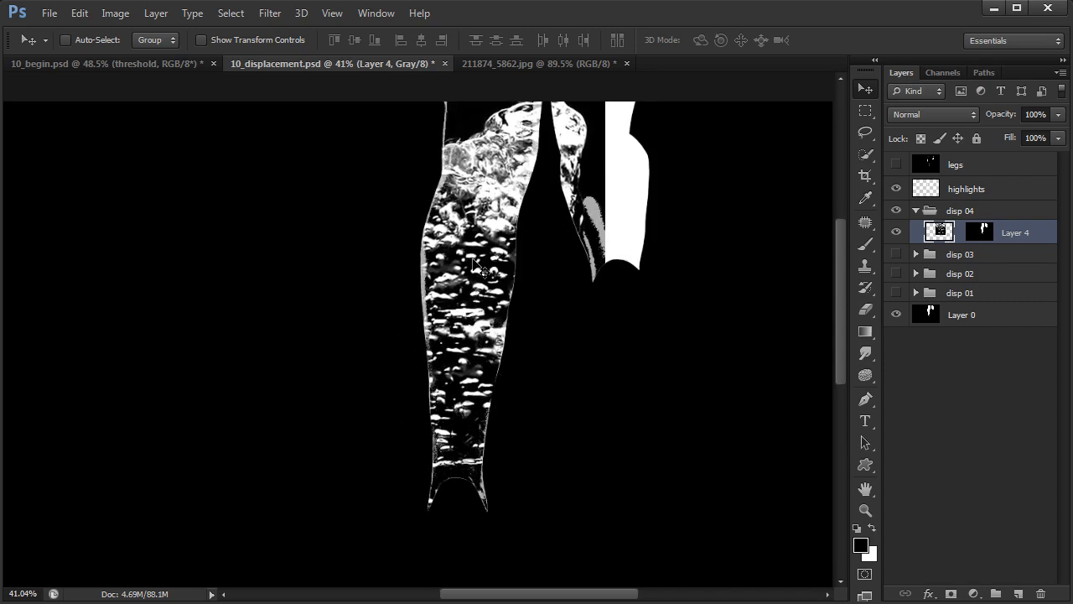
# Rotate the Layer 4 water image to about -92° with Free Transform and position it over the upper parts of both legs.
pyautogui.hotkey('ctrl', 't')
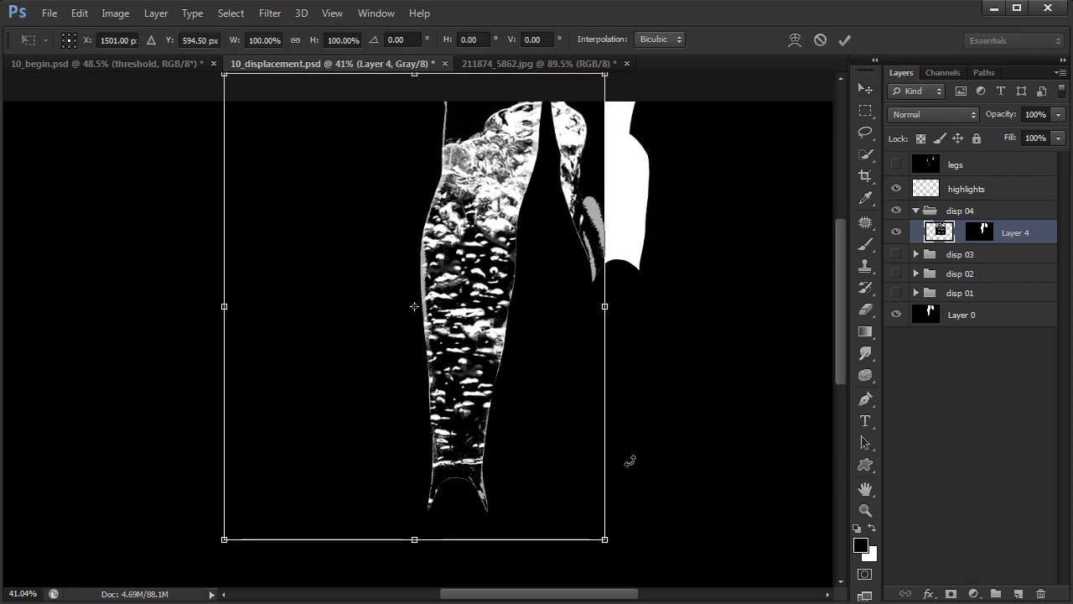
pyautogui.moveTo(642, 518); pyautogui.dragTo(670, 156)
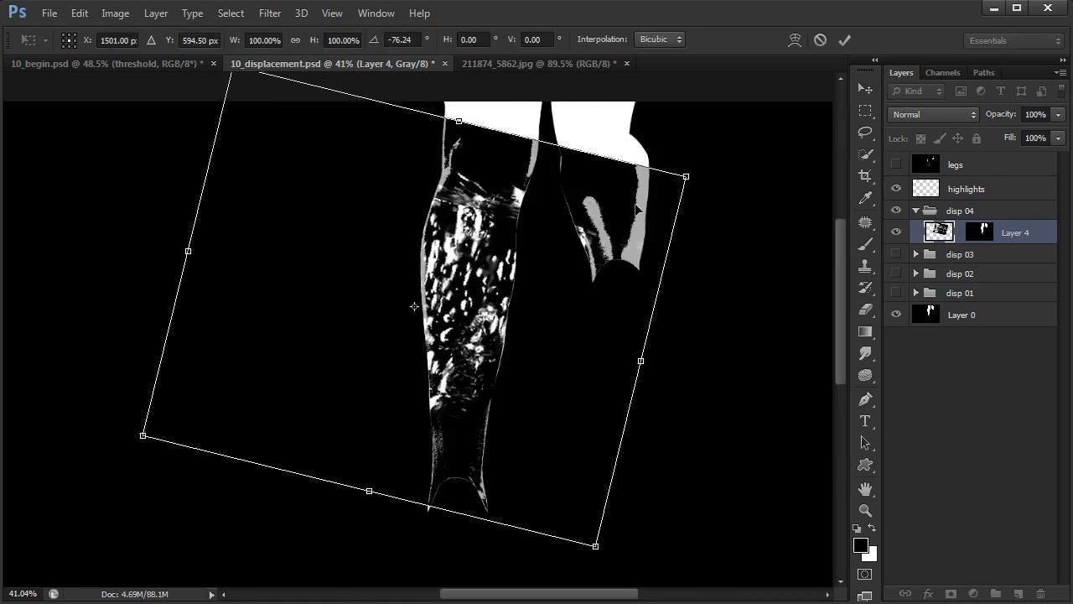
pyautogui.moveTo(501, 341); pyautogui.dragTo(531, 317)
pyautogui.moveTo(711, 350); pyautogui.dragTo(730, 271)
pyautogui.moveTo(503, 327); pyautogui.dragTo(525, 254)
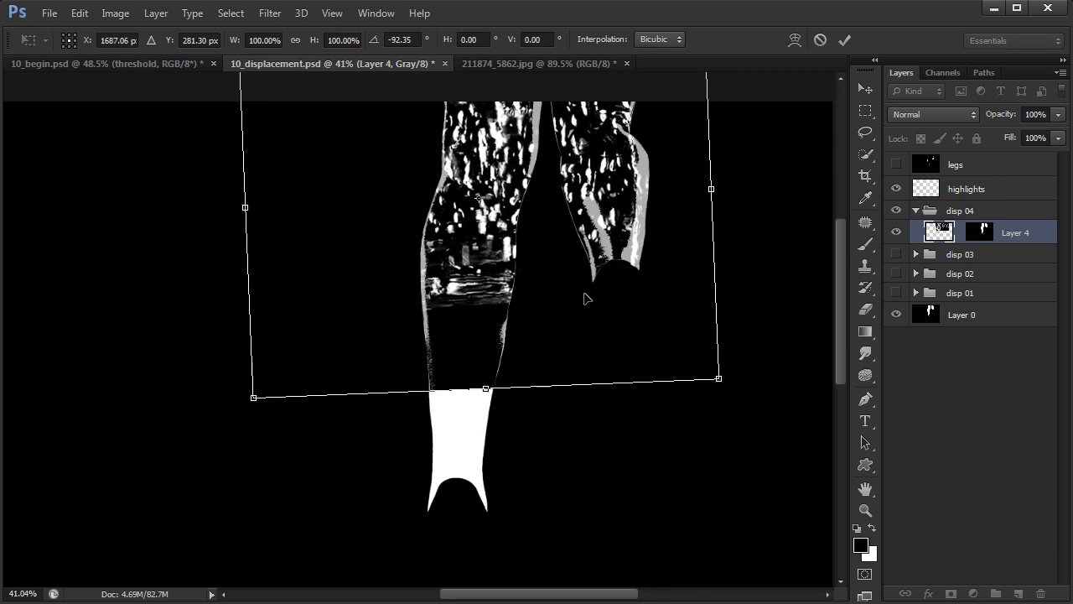
pyautogui.press('Return')
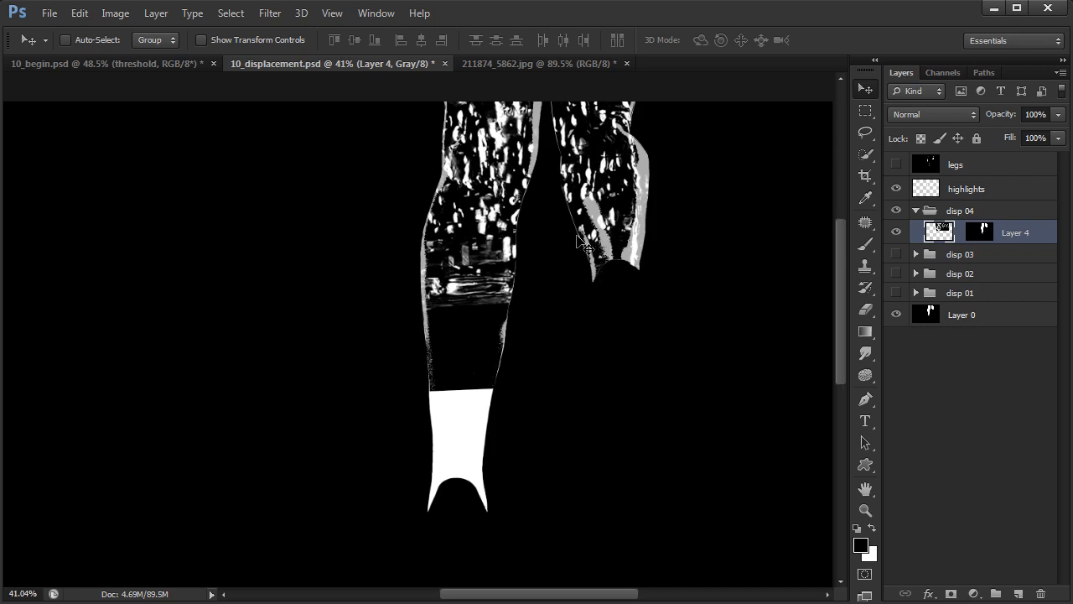
# Nudge the Layer 4 water image up and rotate it by about 7.5° with Free Transform.
pyautogui.moveTo(556, 255); pyautogui.dragTo(552, 286)
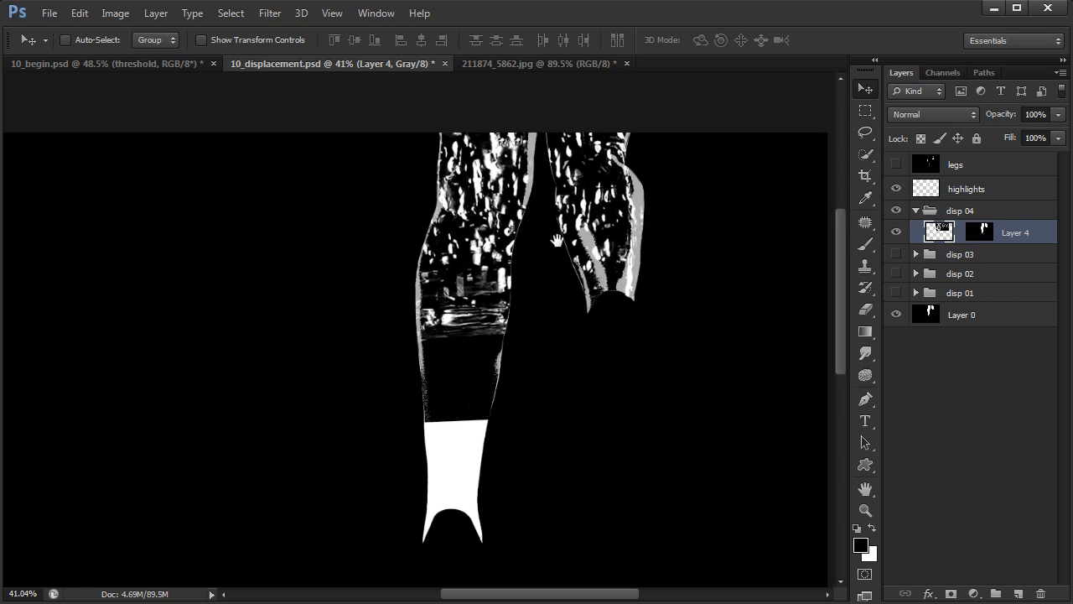
pyautogui.moveTo(500, 243); pyautogui.dragTo(493, 227)
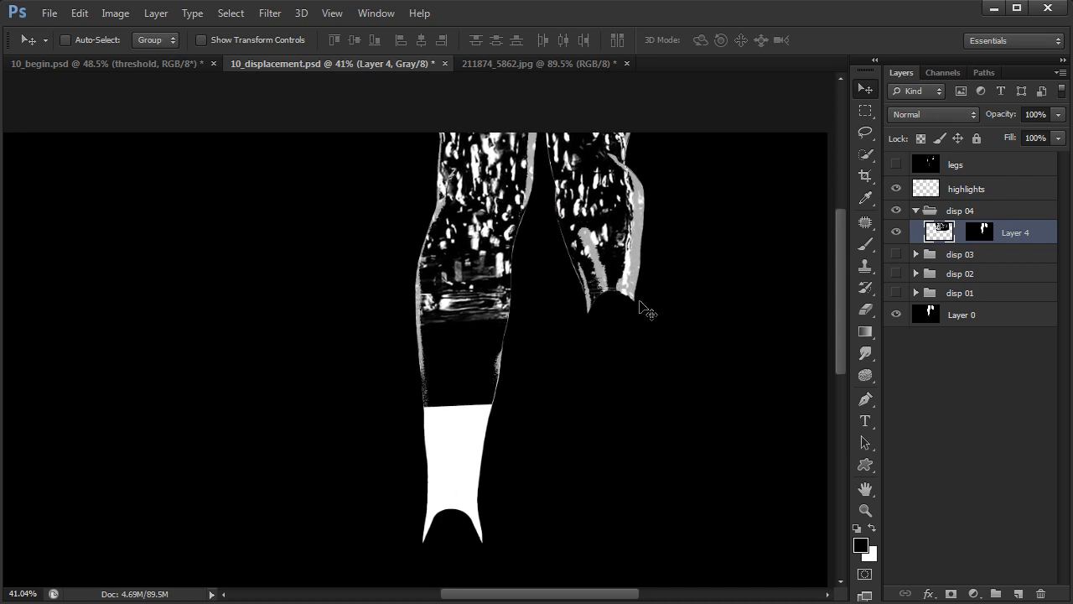
pyautogui.hotkey('ctrl', 't')
pyautogui.moveTo(728, 425); pyautogui.dragTo(700, 458)
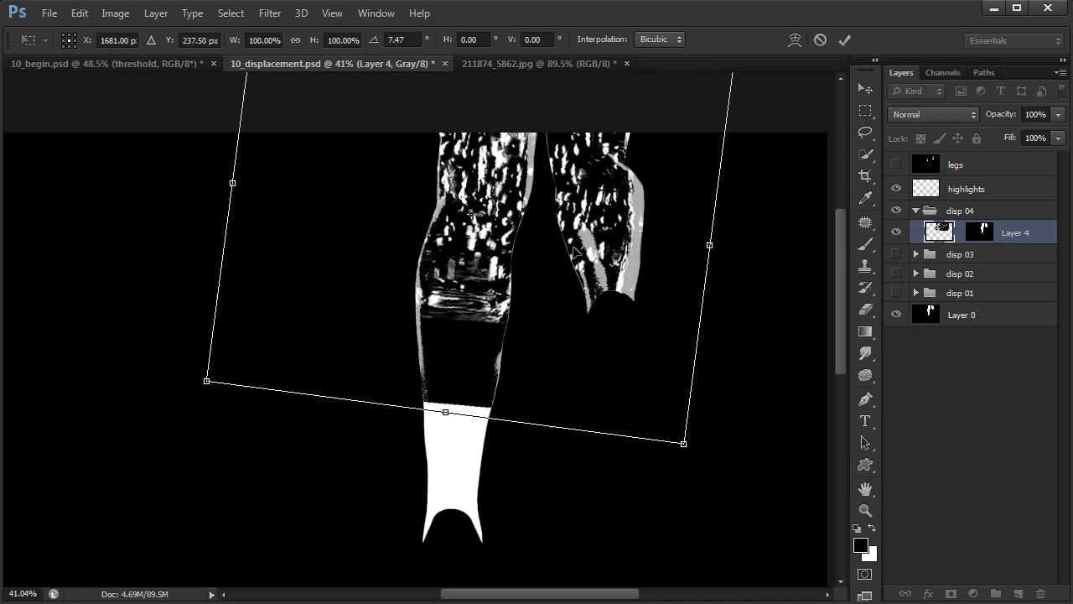
pyautogui.moveTo(583, 245)
pyautogui.mouseDown()
pyautogui.moveTo(566, 243)
pyautogui.moveTo(575, 241)
pyautogui.mouseUp()
pyautogui.press('Return')
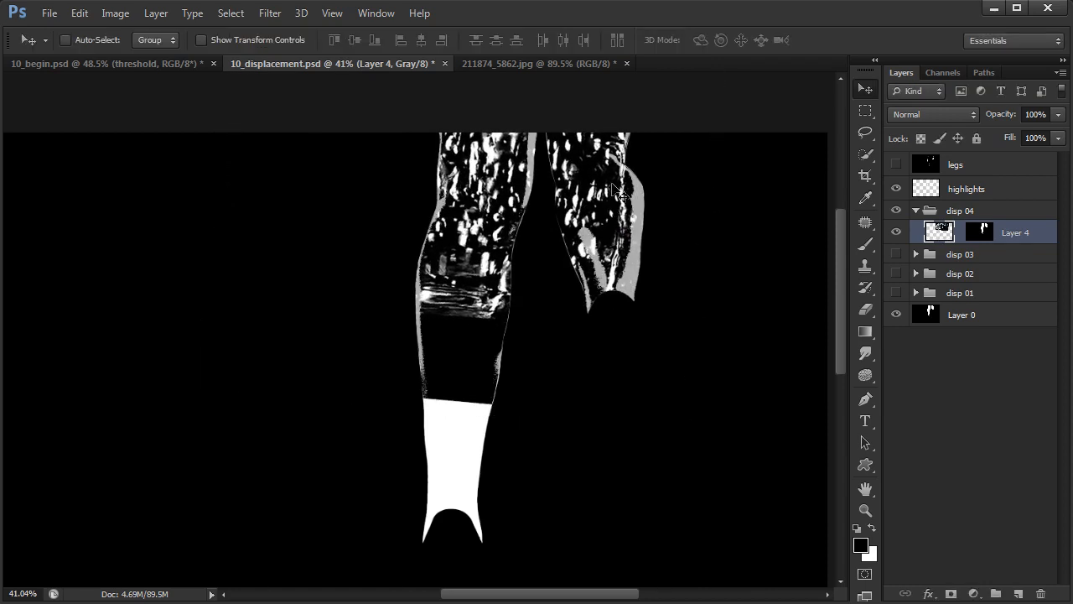
# Lasso the water texture over the rear leg and move it down onto the front leg's bare lower part.
pyautogui.press('l')
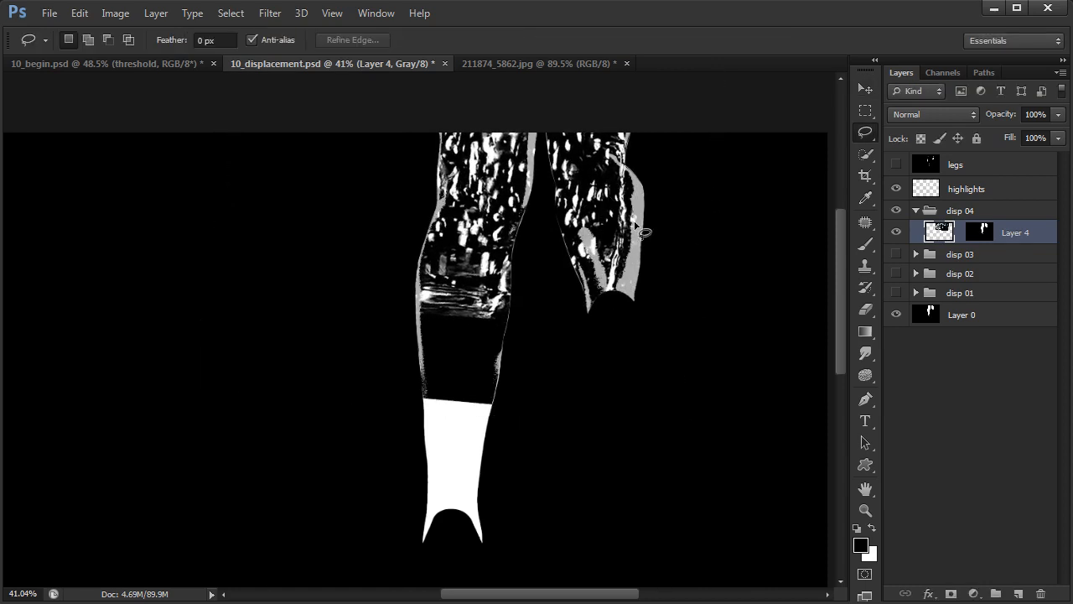
pyautogui.moveTo(643, 148)
pyautogui.mouseDown()
pyautogui.moveTo(545, 168)
pyautogui.moveTo(600, 290)
pyautogui.moveTo(658, 239)
pyautogui.moveTo(594, 282)
pyautogui.moveTo(495, 383)
pyautogui.mouseUp()
pyautogui.hotkey('ctrl', 'd')
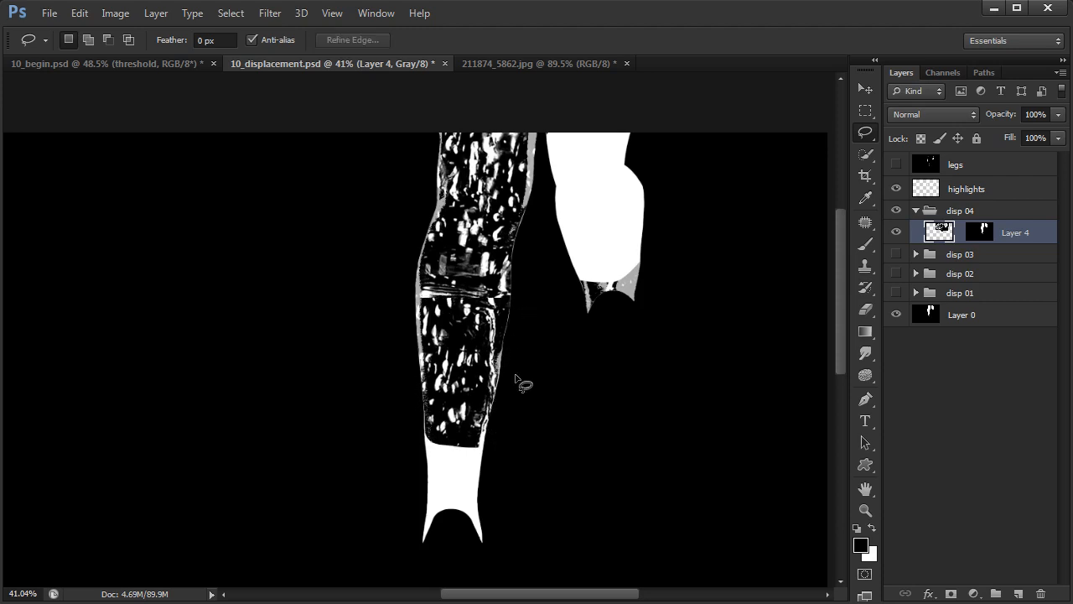
# Clone-stamp water texture from just above over the horizontal seam across the front leg and along its inner edge.
pyautogui.scroll(4, 515, 380)
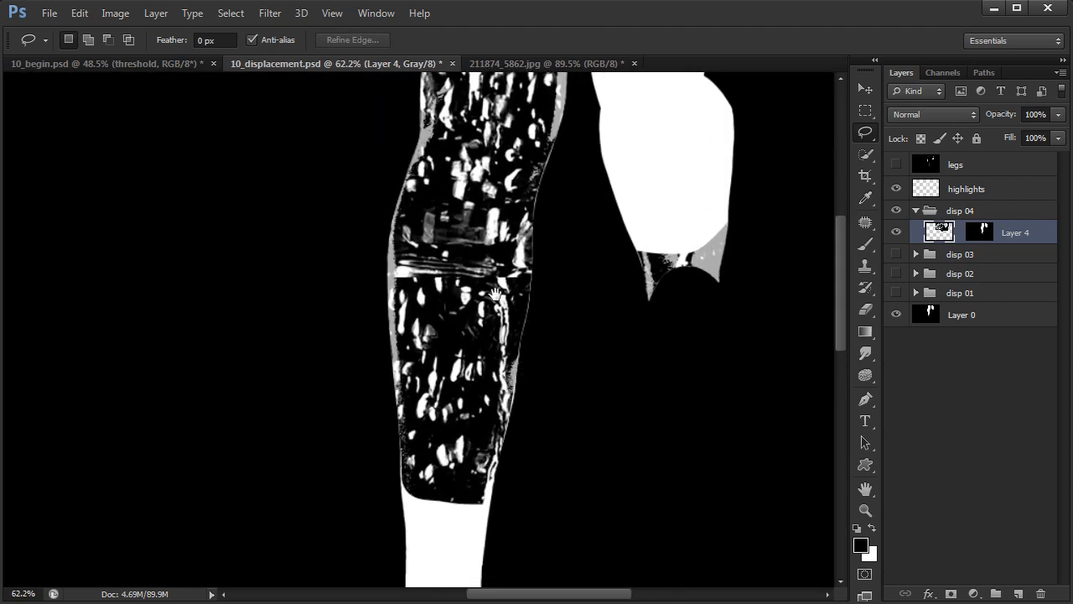
pyautogui.moveTo(495, 294); pyautogui.dragTo(501, 331)
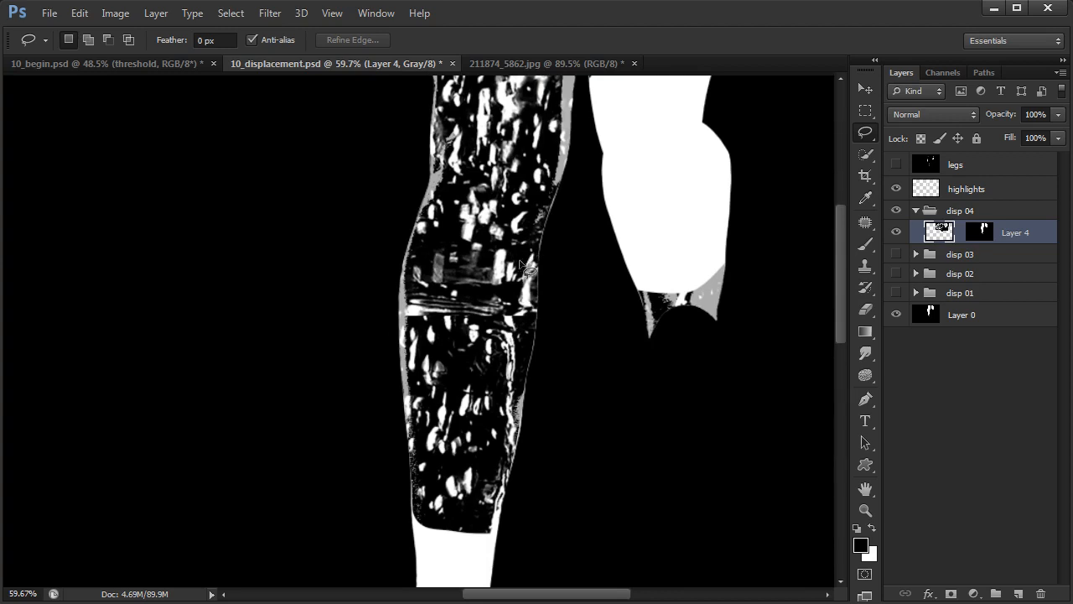
pyautogui.press('s')
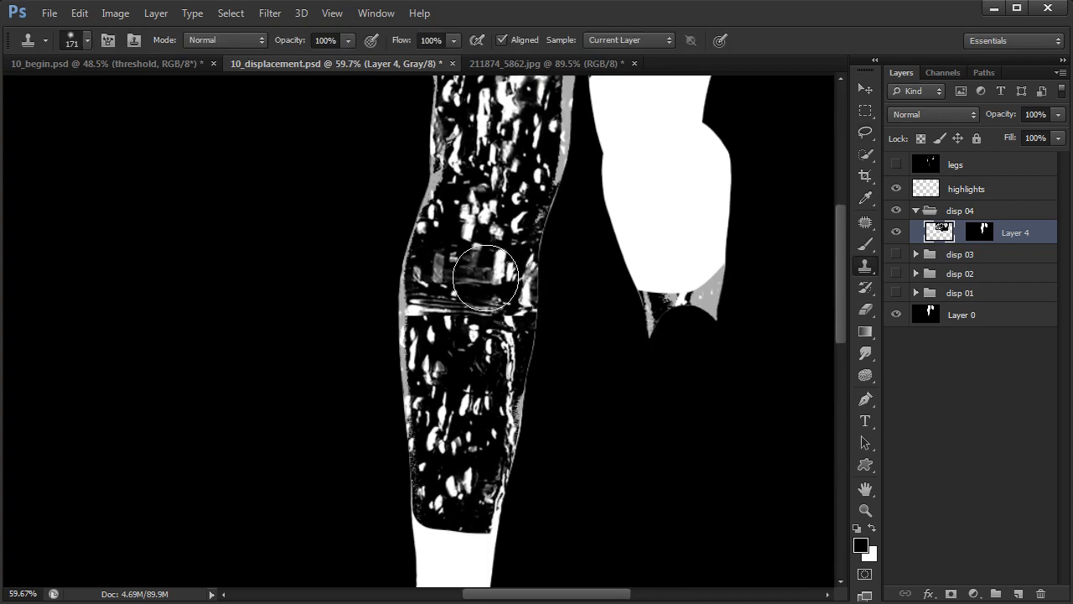
pyautogui.keyDown('alt'); pyautogui.click(494, 246); pyautogui.keyUp('alt')
pyautogui.moveTo(425, 302)
pyautogui.mouseDown()
pyautogui.moveTo(444, 313)
pyautogui.moveTo(501, 310)
pyautogui.mouseUp()
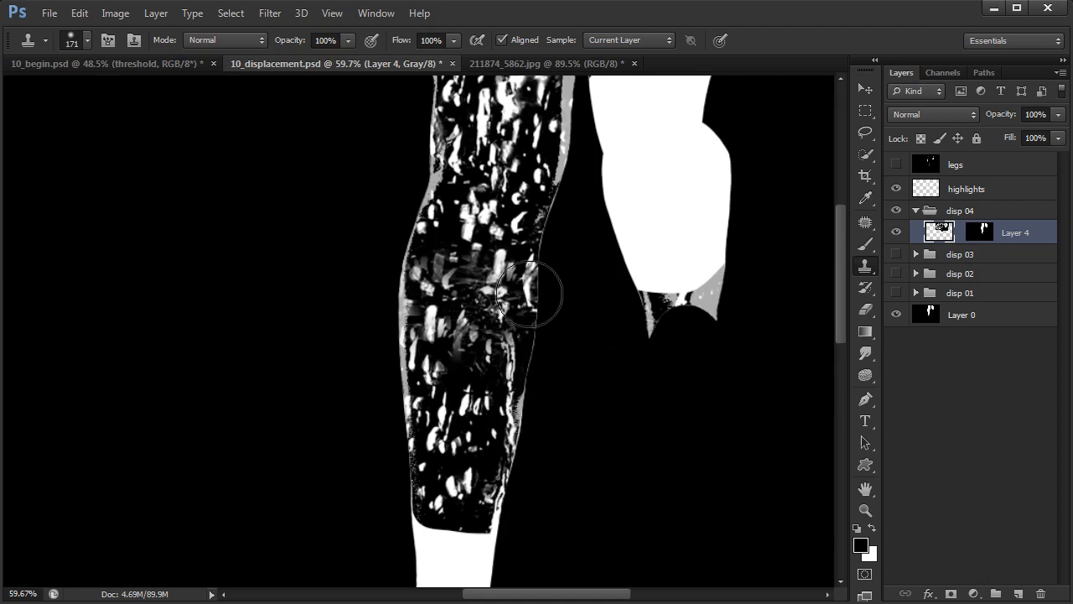
pyautogui.moveTo(583, 291); pyautogui.dragTo(566, 315)
pyautogui.moveTo(563, 361); pyautogui.dragTo(544, 372)
pyautogui.moveTo(546, 376); pyautogui.dragTo(541, 340)
pyautogui.moveTo(530, 234)
pyautogui.mouseDown()
pyautogui.moveTo(564, 333)
pyautogui.moveTo(552, 344)
pyautogui.moveTo(528, 318)
pyautogui.moveTo(547, 389)
pyautogui.mouseUp()
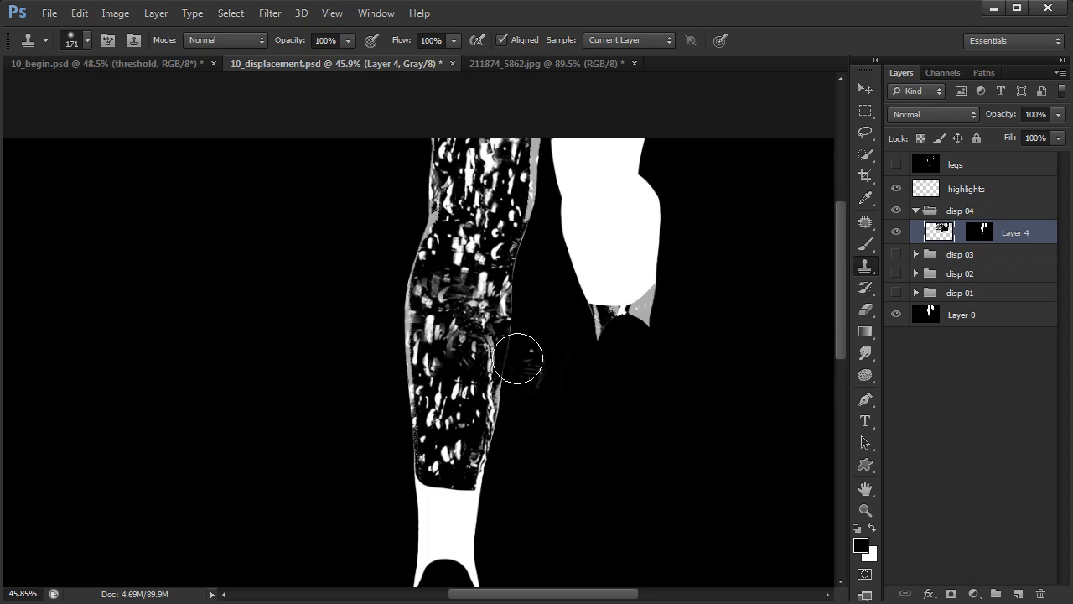
# Lasso the lower water patch on the front leg and move it up to close the gap below the retouched seam.
pyautogui.press('l')
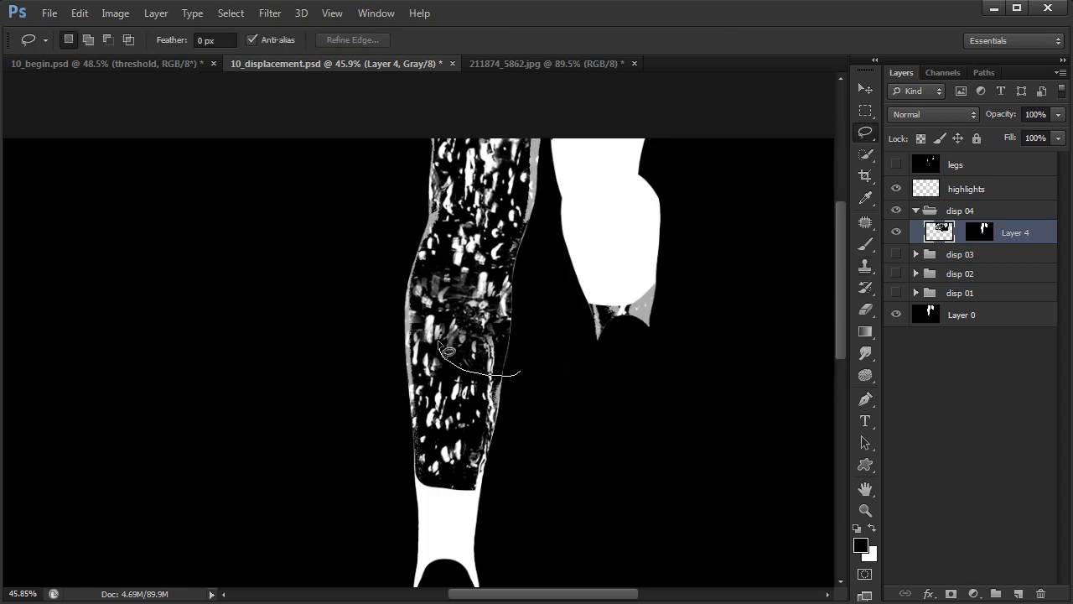
pyautogui.moveTo(508, 466); pyautogui.dragTo(515, 441)
pyautogui.moveTo(473, 436); pyautogui.dragTo(476, 400)
pyautogui.hotkey('ctrl', 'd')
# Copy the water image from 211874_5862.jpg into the disp 04 group again and place it over the rear leg.
pyautogui.moveTo(568, 380); pyautogui.dragTo(557, 406)
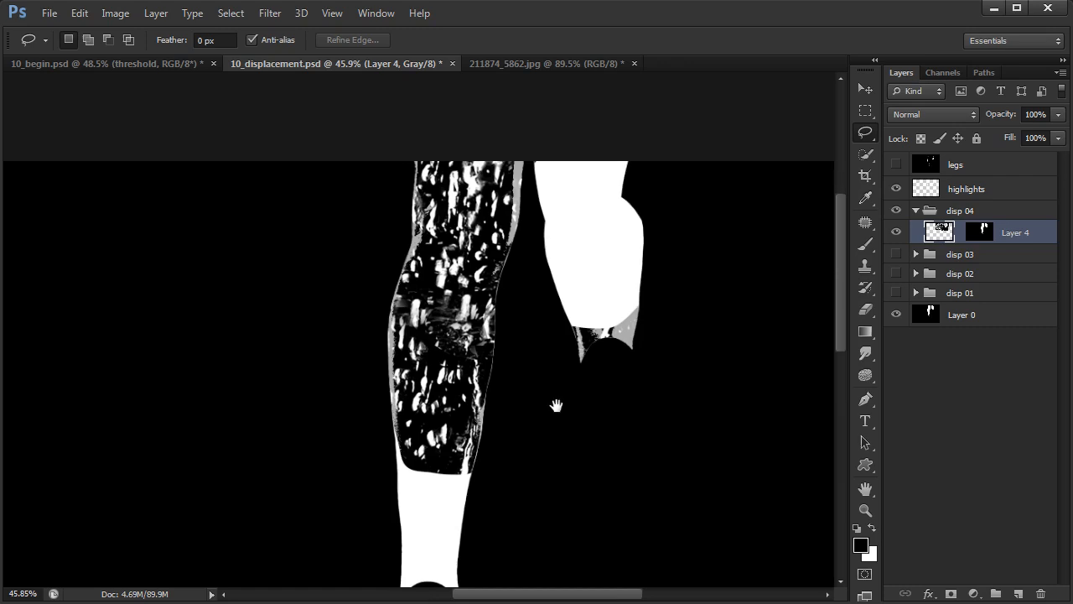
pyautogui.click(529, 66)
pyautogui.press('v')
pyautogui.moveTo(555, 252); pyautogui.dragTo(398, 100)
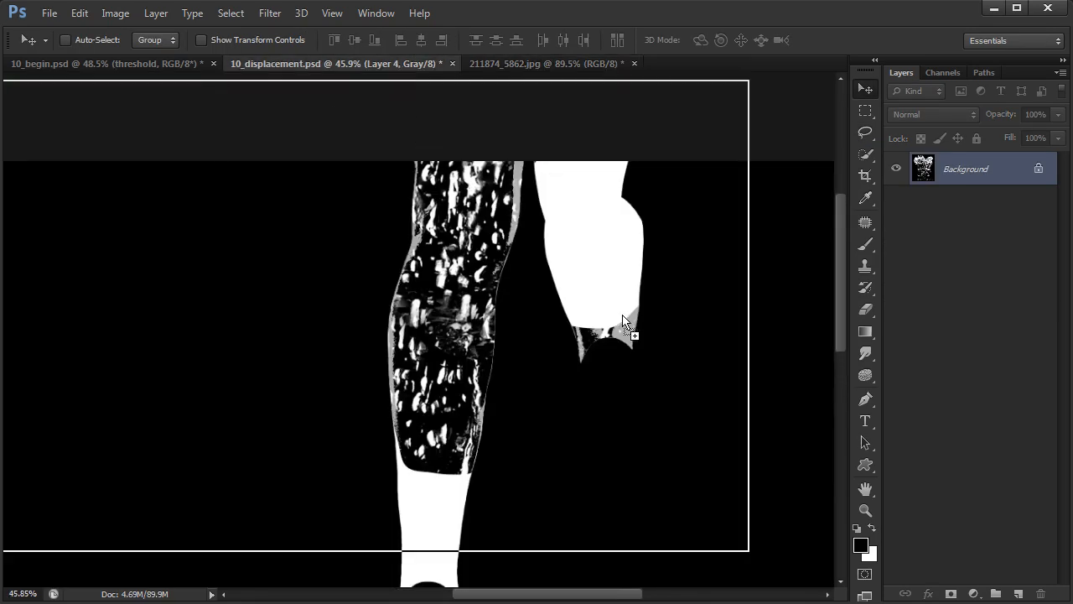
pyautogui.moveTo(625, 323); pyautogui.dragTo(674, 306)
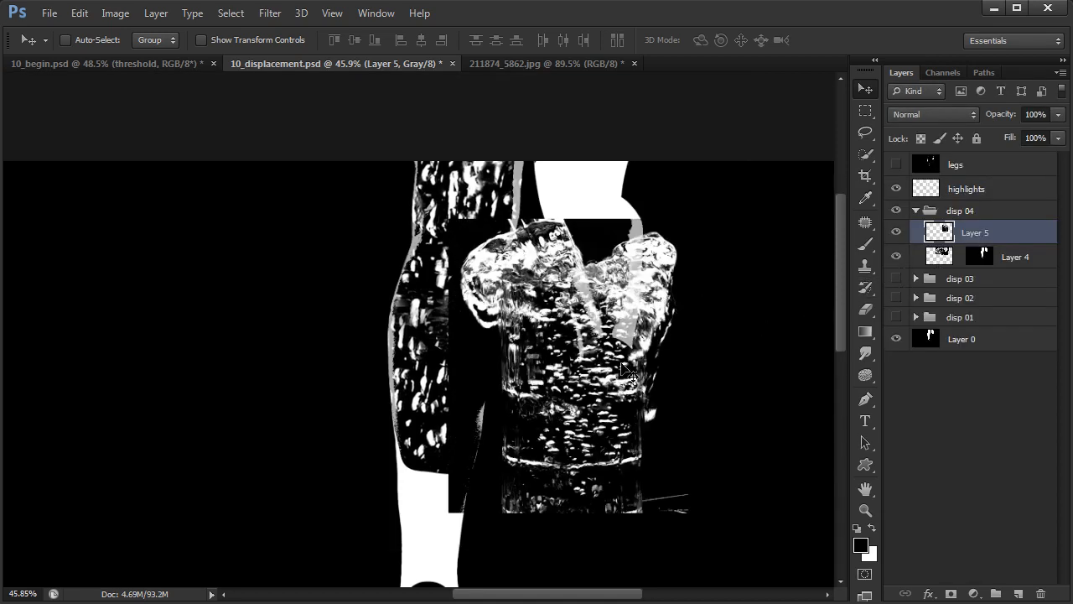
pyautogui.moveTo(629, 373); pyautogui.dragTo(711, 392)
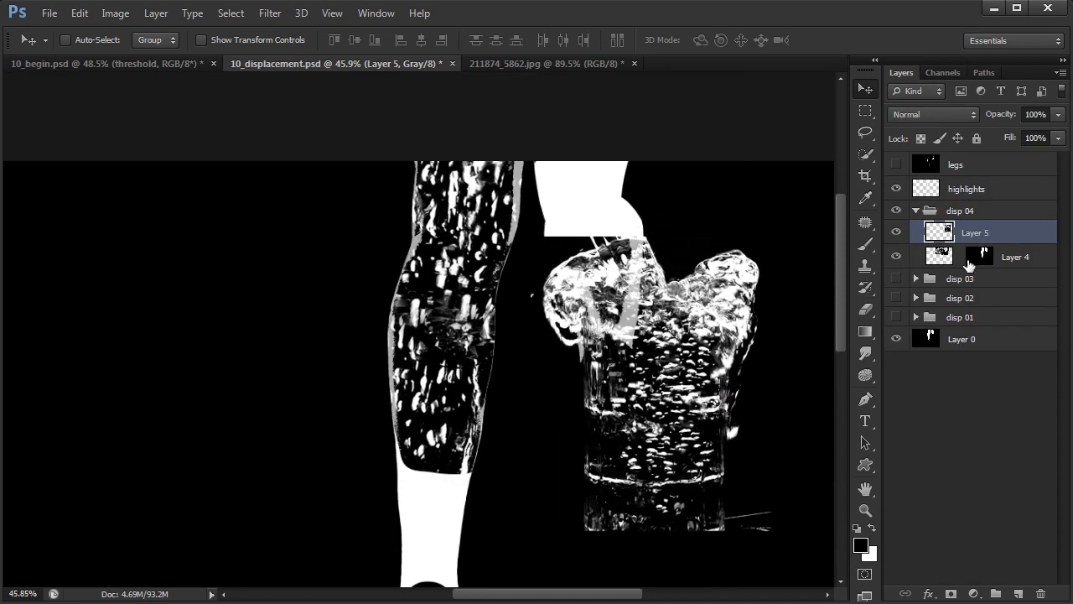
# Fill the rear leg area of Layer 4's mask with black, using a rectangular selection with feather 0.
pyautogui.keyDown('alt'); pyautogui.click(972, 260); pyautogui.keyUp('alt')
pyautogui.press('m')
pyautogui.moveTo(689, 158); pyautogui.dragTo(531, 390)
pyautogui.hotkey('alt', 'BackSpace')
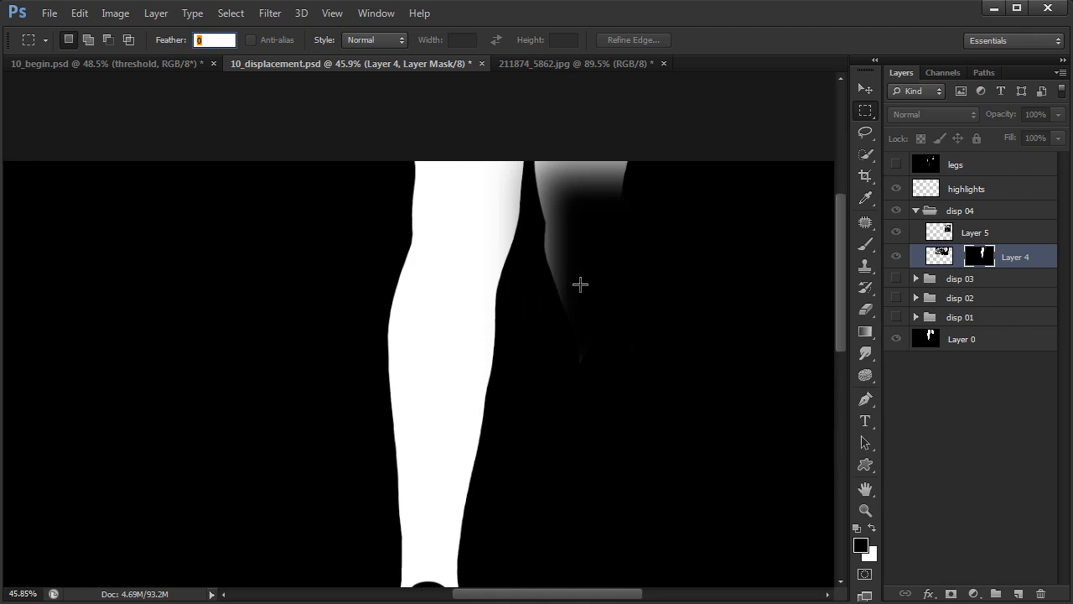
pyautogui.moveTo(686, 136); pyautogui.dragTo(534, 352)
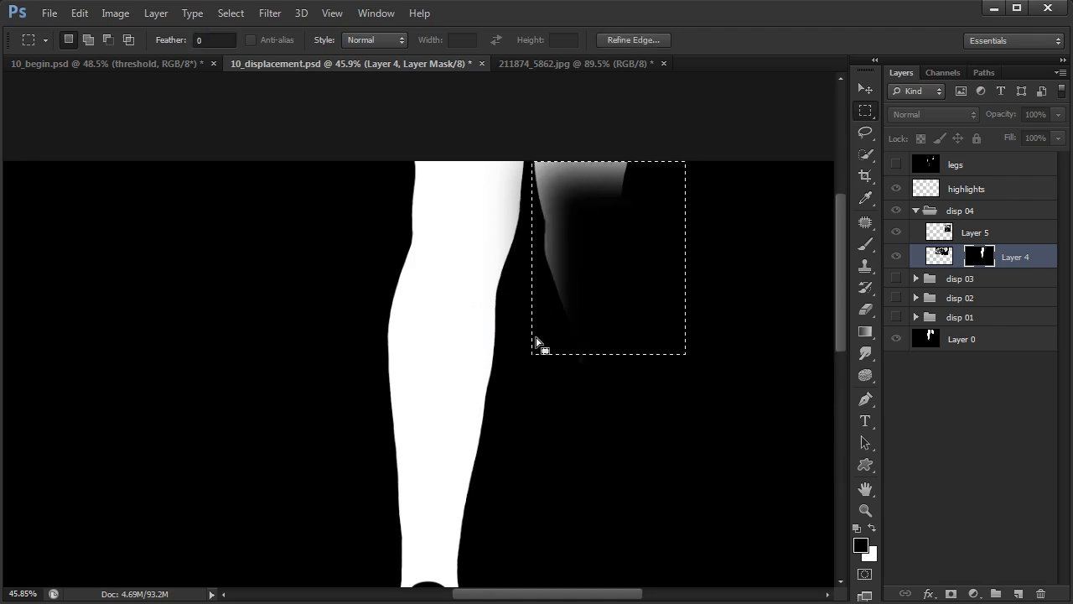
pyautogui.hotkey('alt', 'BackSpace')
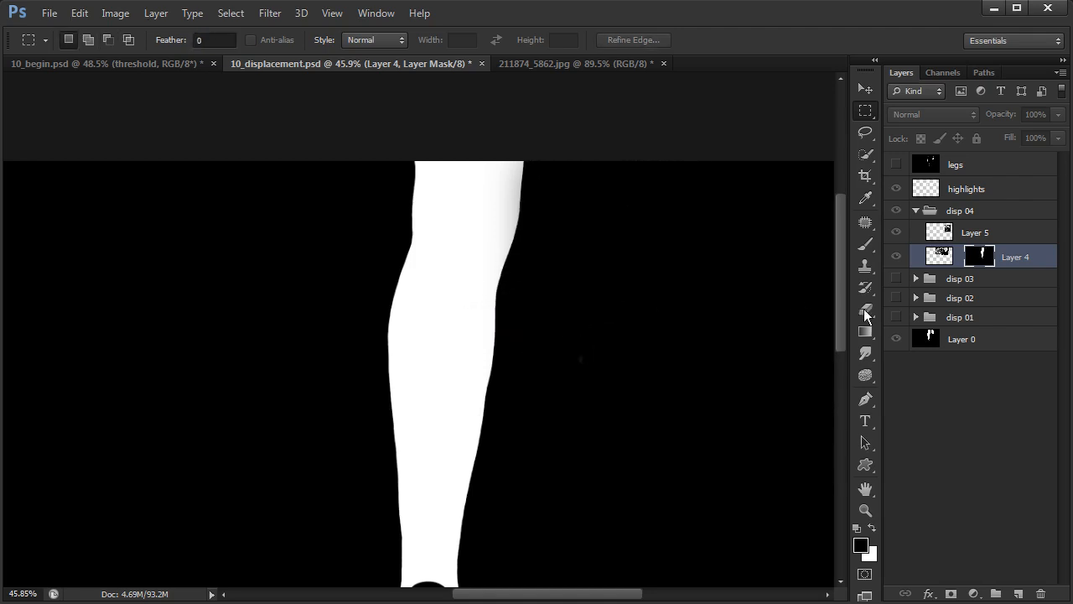
# Copy the leg-shaped mask from the water pattern layer in disp 02 onto Layer 5.
pyautogui.click(952, 236)
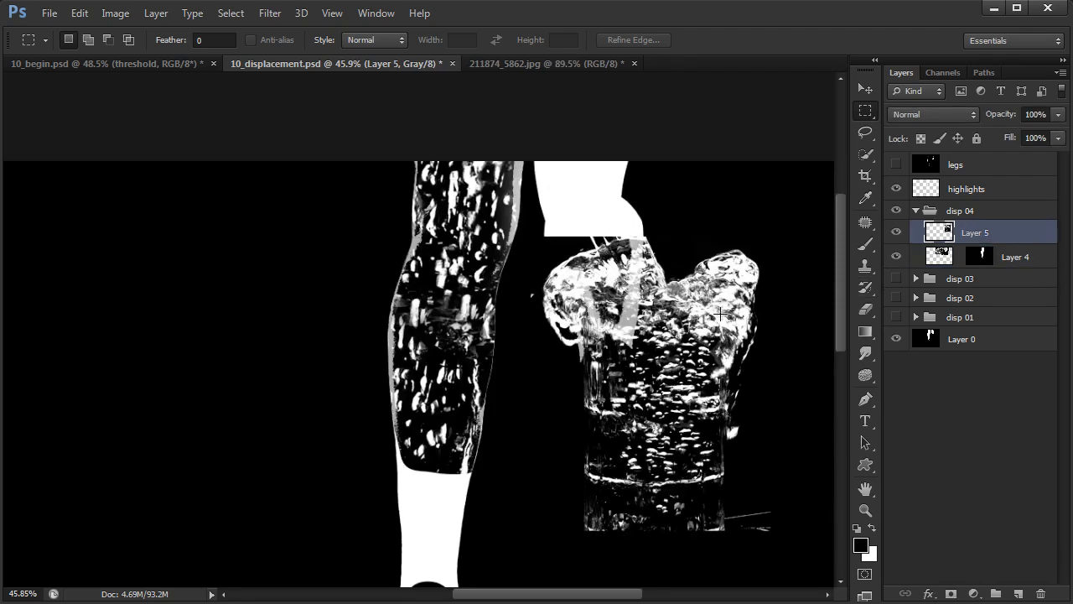
pyautogui.press('v')
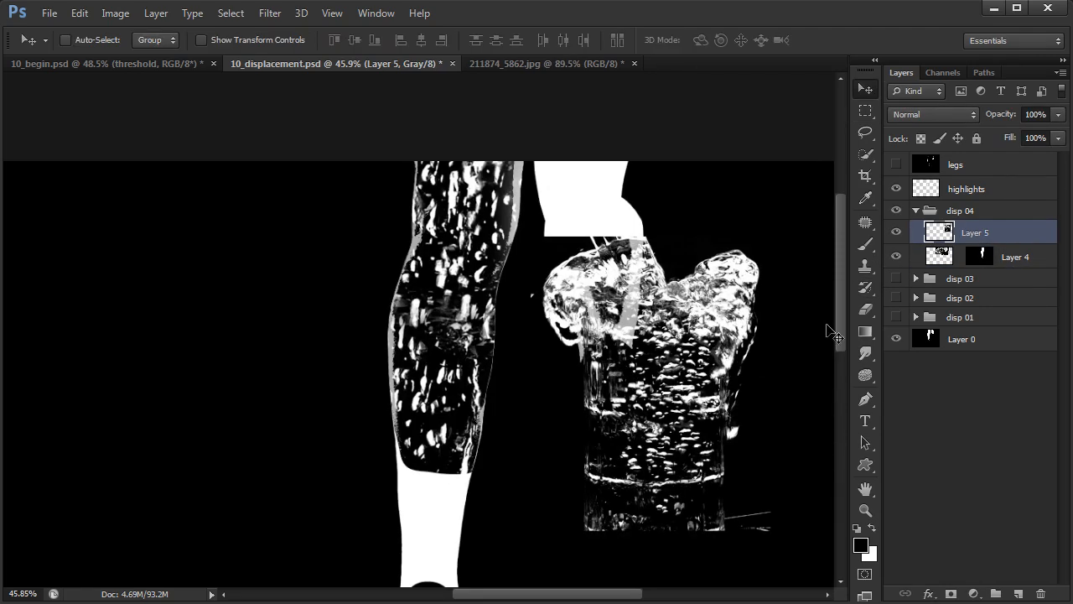
pyautogui.click(918, 298)
pyautogui.moveTo(986, 346); pyautogui.dragTo(983, 239)
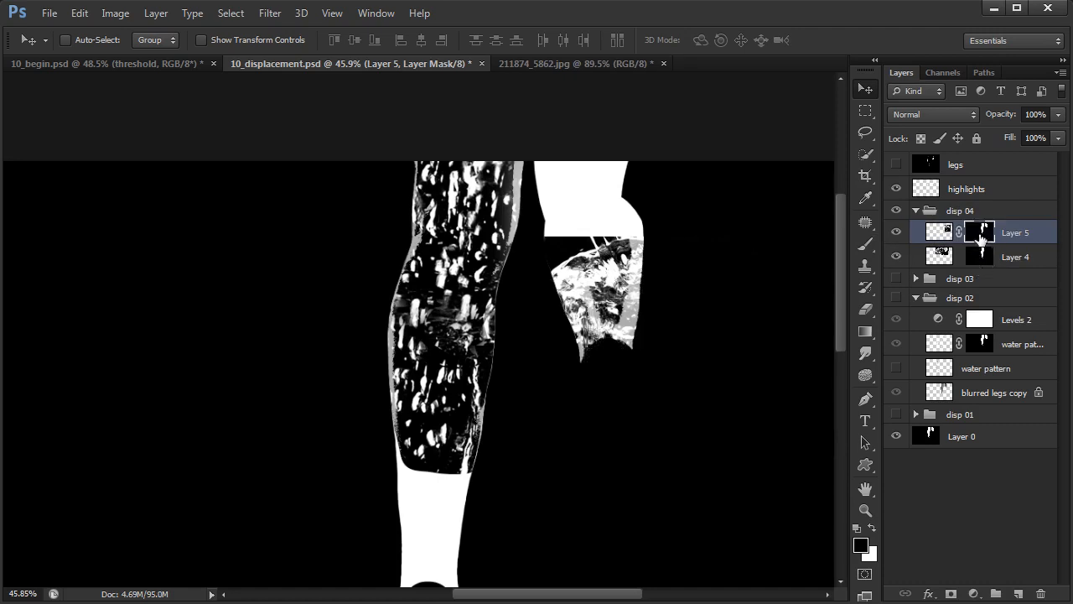
# Select the whole front leg in Layer 5's mask and fill it with black, leaving only the rear leg.
pyautogui.keyDown('alt'); pyautogui.click(981, 239); pyautogui.keyUp('alt')
pyautogui.moveTo(508, 270); pyautogui.dragTo(528, 223)
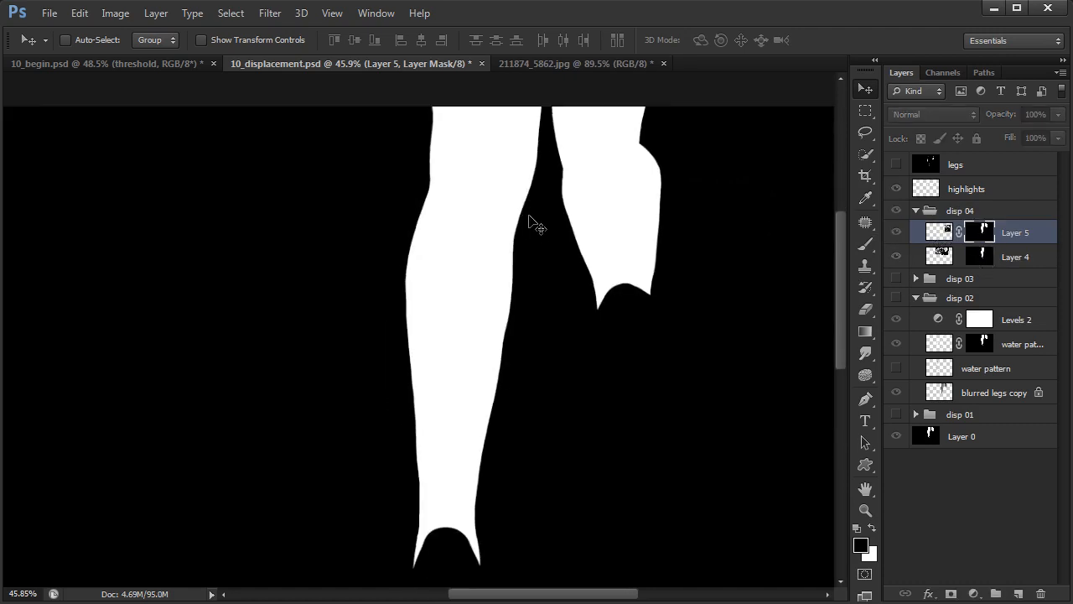
pyautogui.press('m')
pyautogui.moveTo(547, 98); pyautogui.dragTo(372, 398)
pyautogui.moveTo(505, 491); pyautogui.dragTo(518, 412)
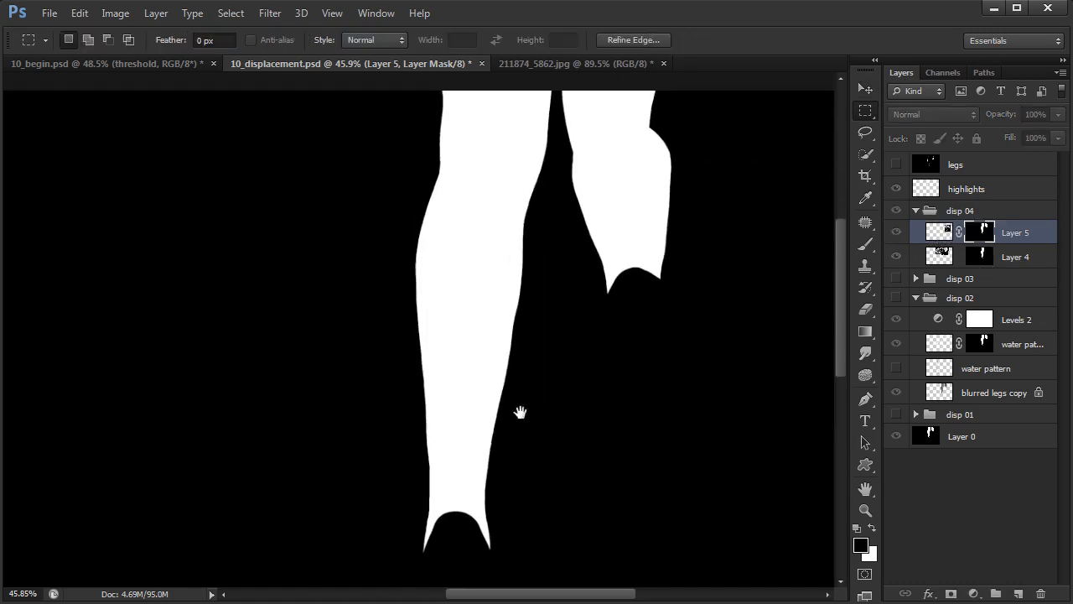
pyautogui.moveTo(540, 259); pyautogui.dragTo(400, 497)
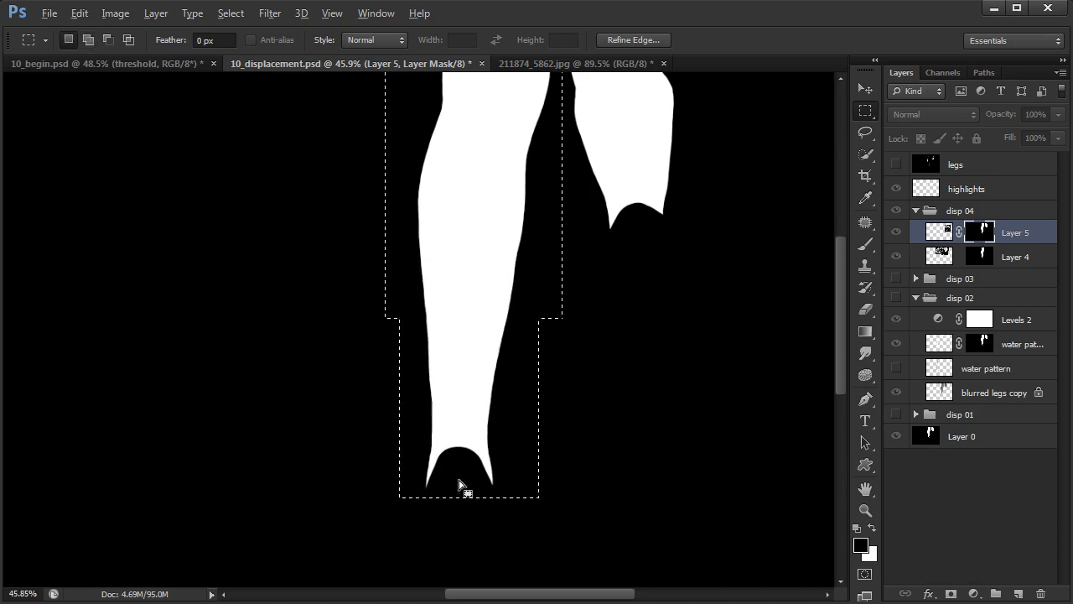
pyautogui.hotkey('alt', 'BackSpace')
pyautogui.moveTo(649, 308); pyautogui.dragTo(629, 420)
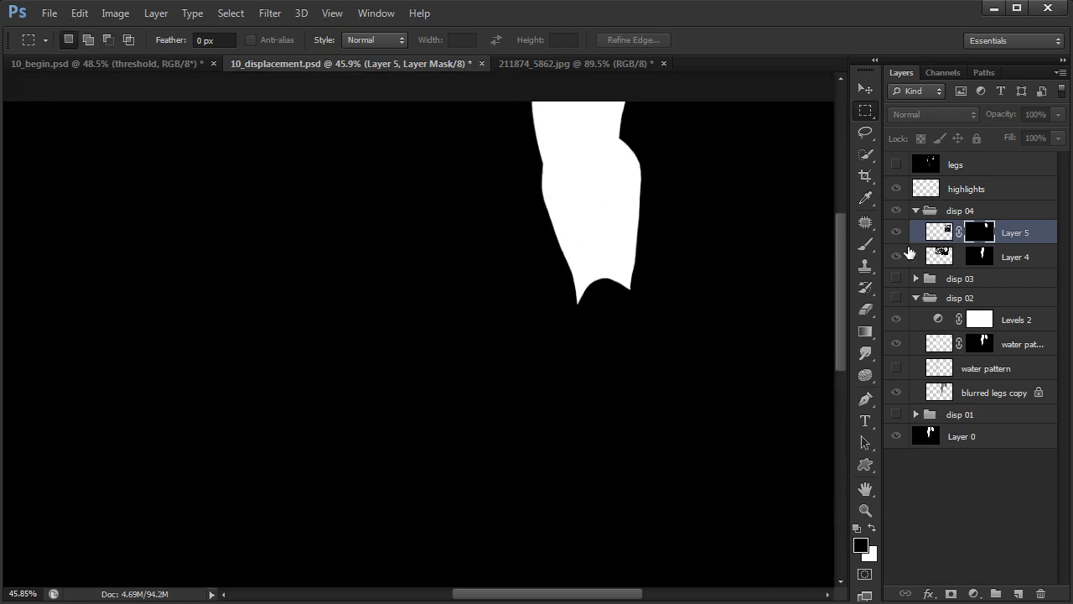
# Return from Layer 5's mask to its water texture and move the texture up so it covers the rear leg.
pyautogui.click(938, 239)
pyautogui.moveTo(670, 284); pyautogui.dragTo(659, 332)
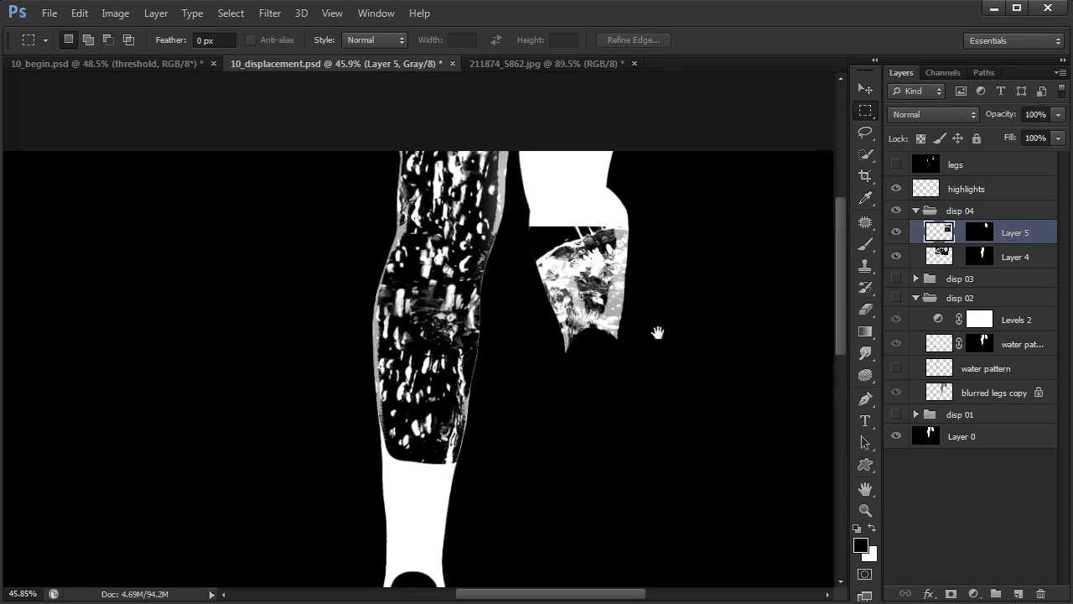
pyautogui.press('v')
pyautogui.moveTo(597, 313); pyautogui.dragTo(611, 163)
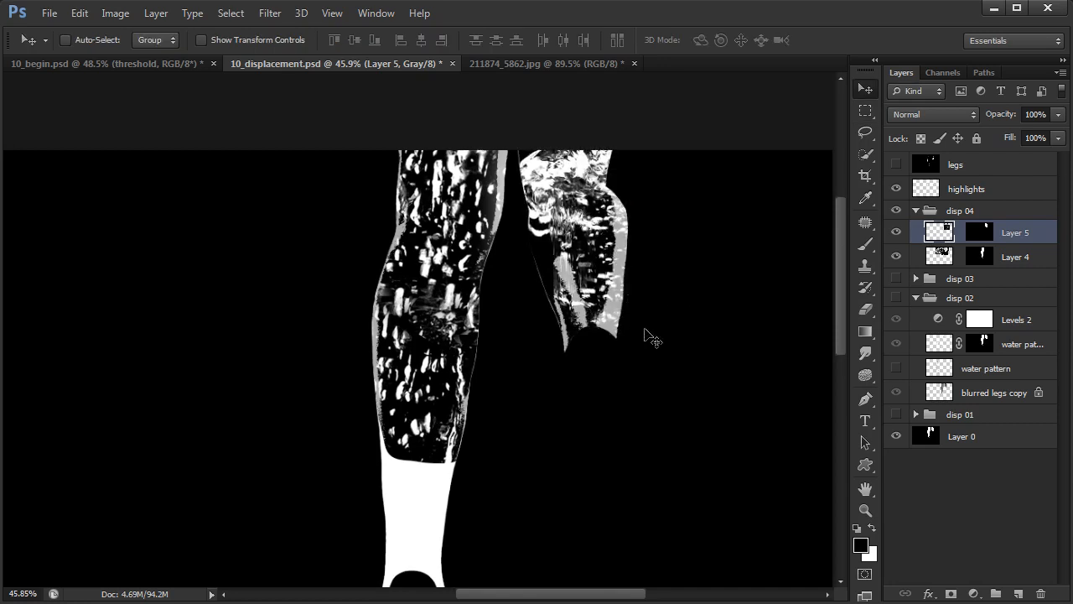
# Scale Layer 5's water texture to about 130% and reposition it so it fills the rear leg.
pyautogui.hotkey('ctrl', 't')
pyautogui.moveTo(736, 418); pyautogui.dragTo(698, 441)
pyautogui.moveTo(562, 237); pyautogui.dragTo(534, 198)
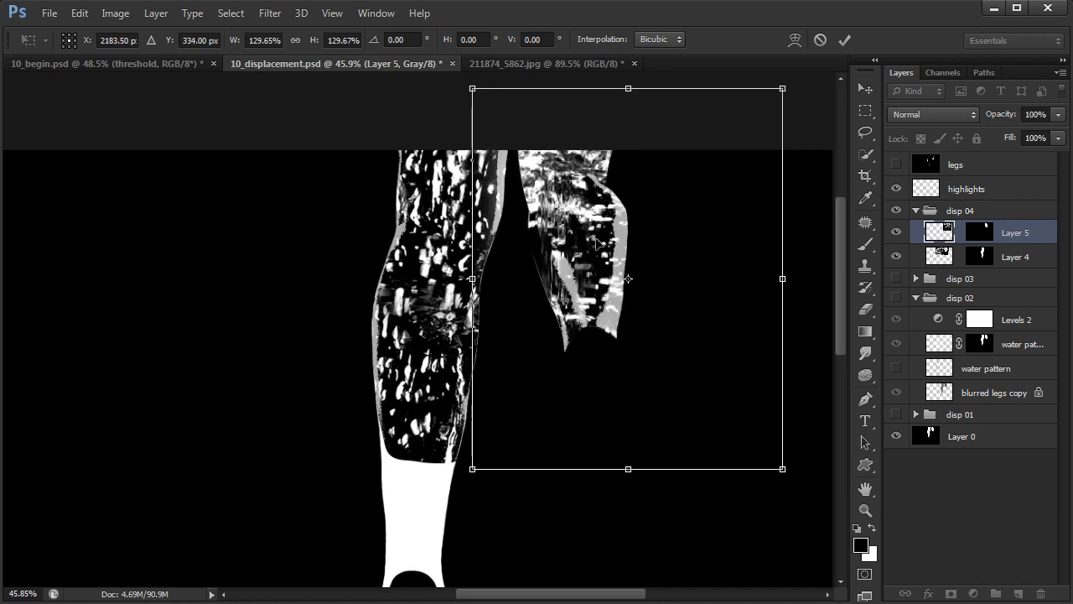
pyautogui.moveTo(592, 243); pyautogui.dragTo(606, 242)
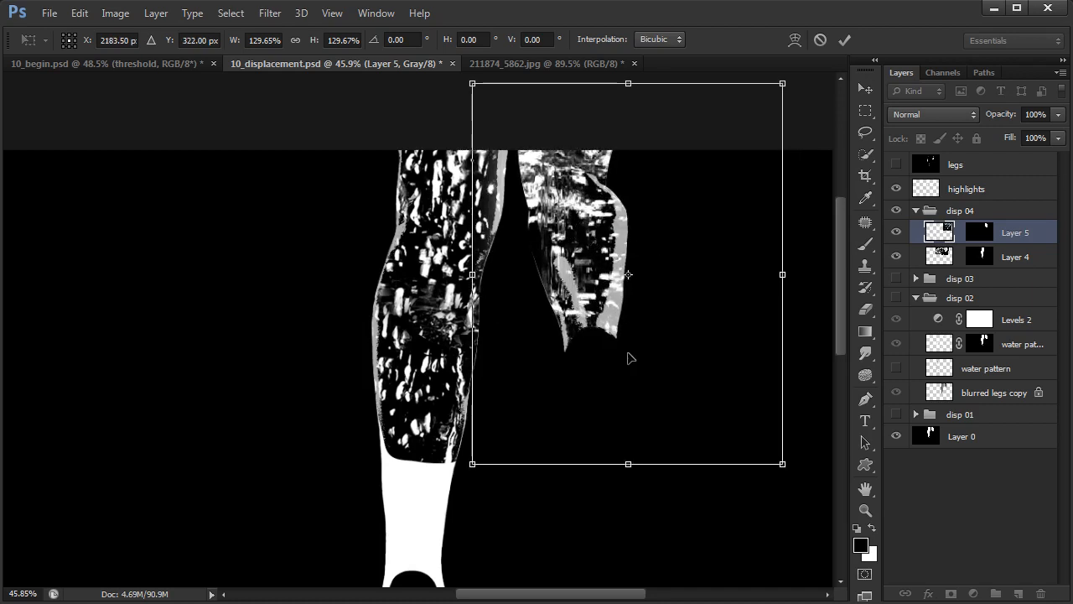
pyautogui.press('Return')
pyautogui.moveTo(660, 368); pyautogui.dragTo(669, 333)
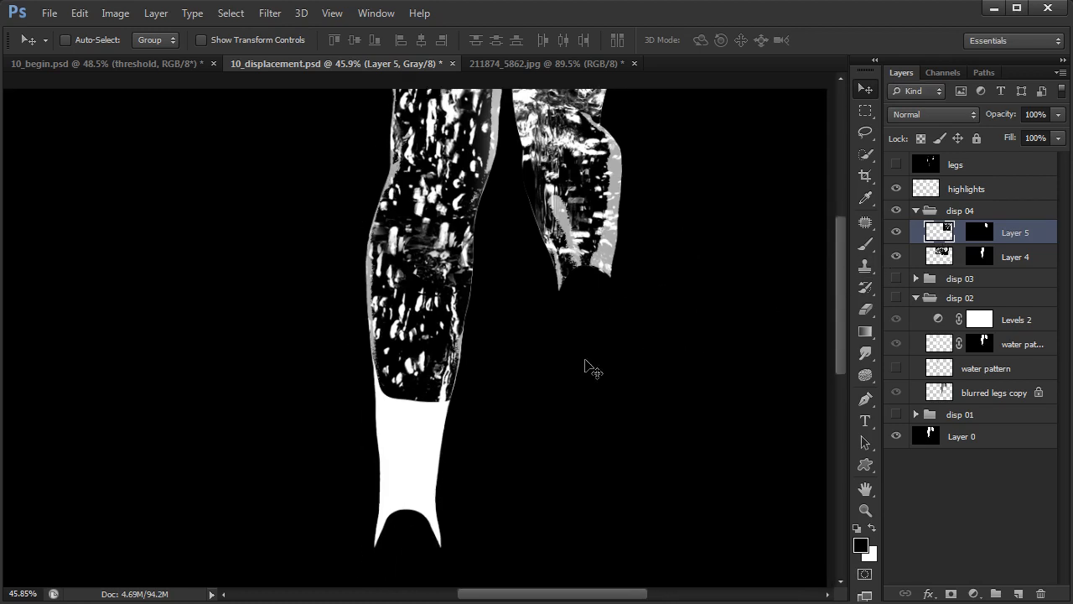
# Paint the uncovered white lower part of the front leg black on Layer 4 with an 85 px brush.
pyautogui.press('b')
pyautogui.click(933, 260)
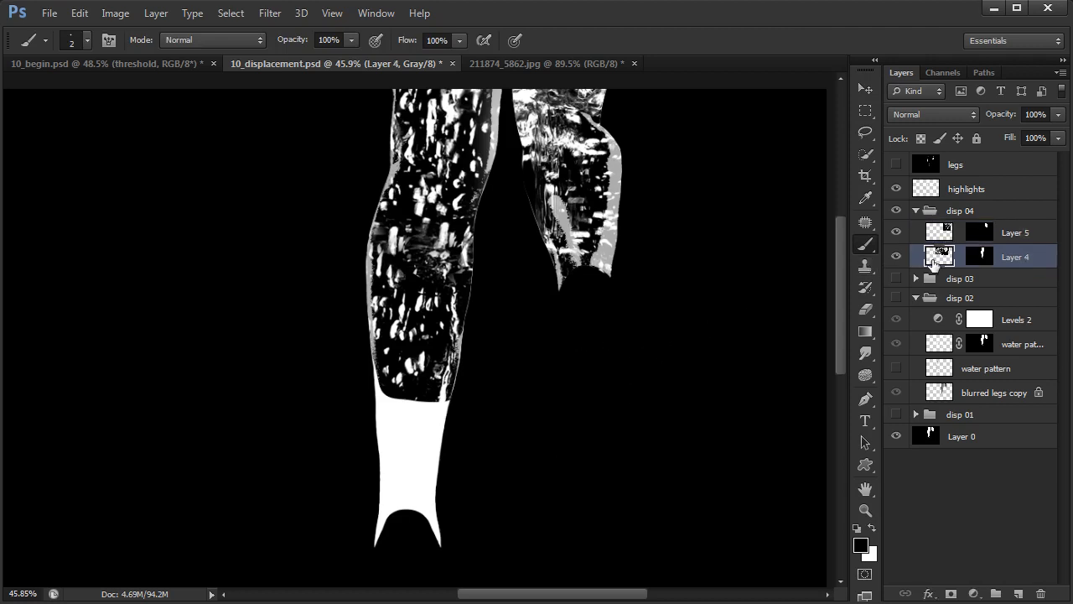
pyautogui.moveTo(677, 479); pyautogui.dragTo(649, 446)
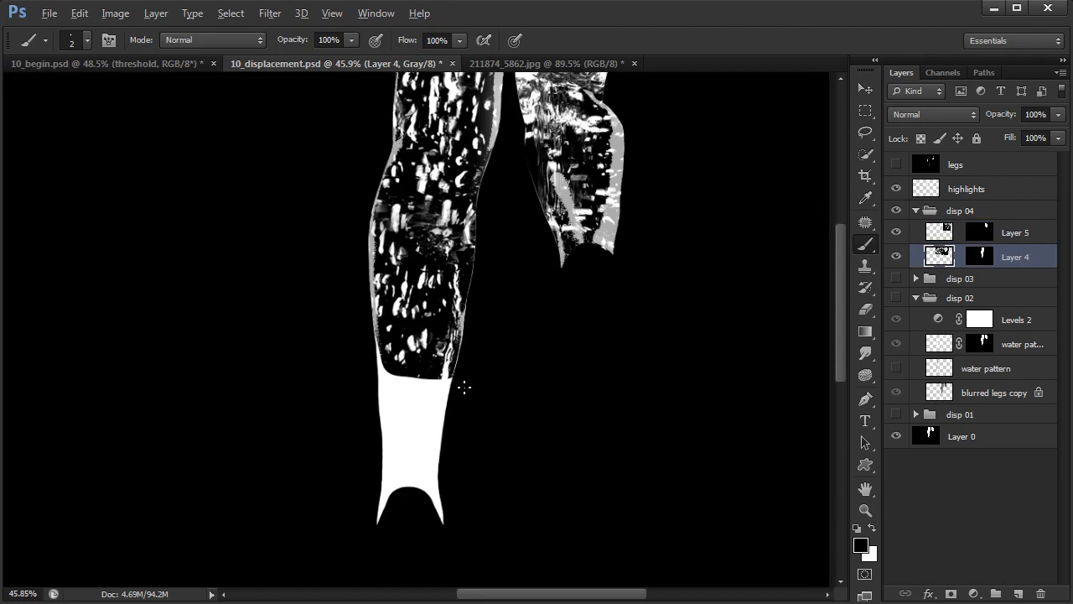
pyautogui.keyDown('alt'); pyautogui.rightClick(464, 386); pyautogui.keyUp('alt')
pyautogui.moveTo(424, 404)
pyautogui.mouseDown()
pyautogui.moveTo(433, 445)
pyautogui.moveTo(448, 395)
pyautogui.moveTo(433, 386)
pyautogui.moveTo(410, 396)
pyautogui.moveTo(367, 343)
pyautogui.moveTo(375, 476)
pyautogui.moveTo(376, 378)
pyautogui.mouseUp()
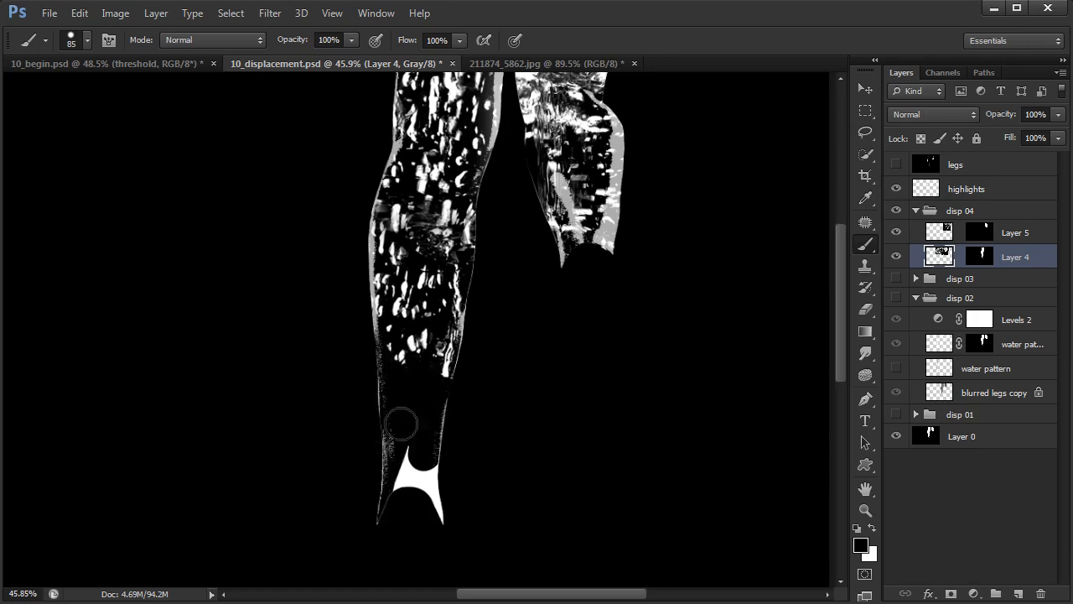
pyautogui.moveTo(401, 424); pyautogui.dragTo(431, 491)
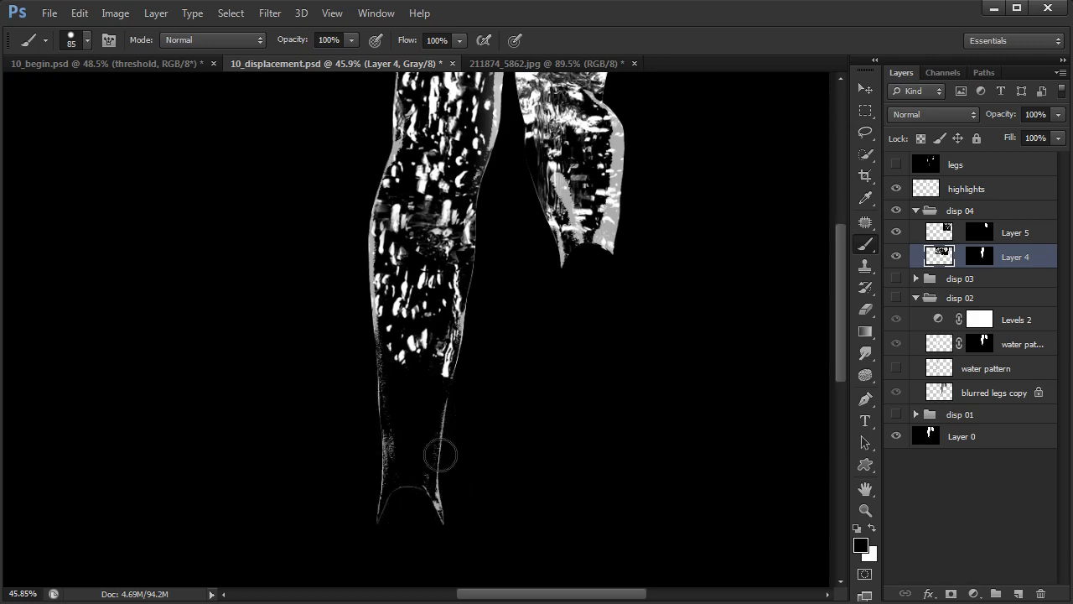
pyautogui.moveTo(571, 272); pyautogui.dragTo(523, 319)
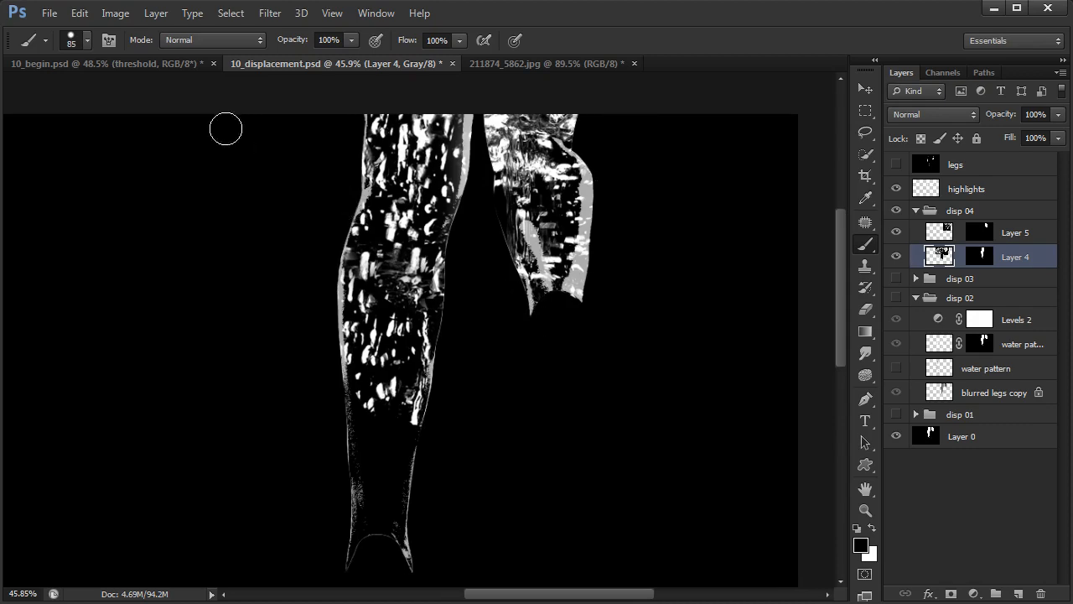
# Save the displacement document as 11_displacement.psd in the Referenced Files folder.
pyautogui.hotkey('ctrl', 'shift', 's')
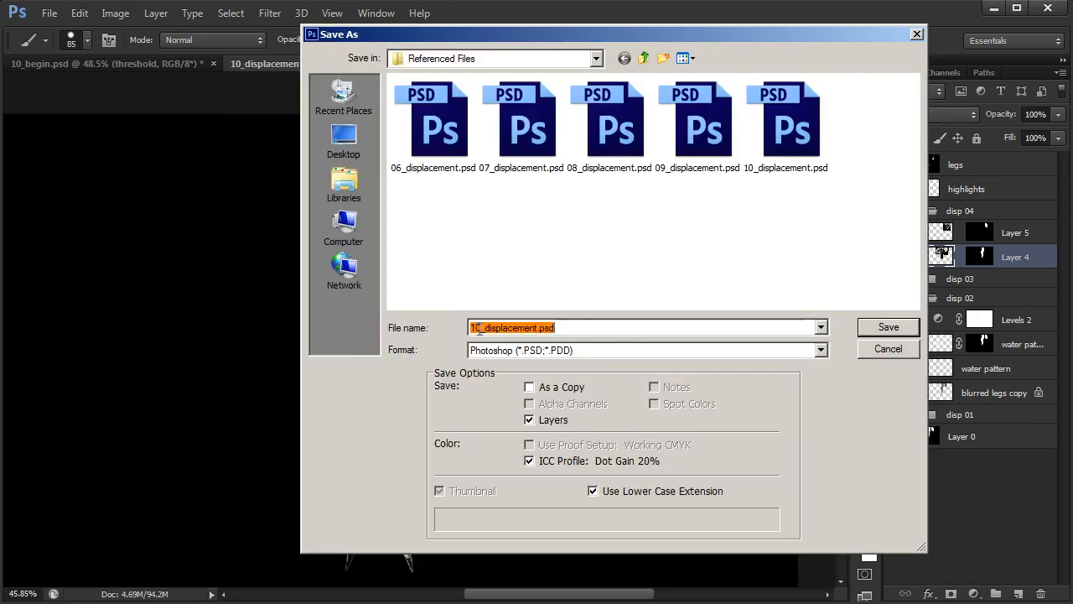
pyautogui.moveTo(480, 329); pyautogui.dragTo(470, 329)
pyautogui.write('11')
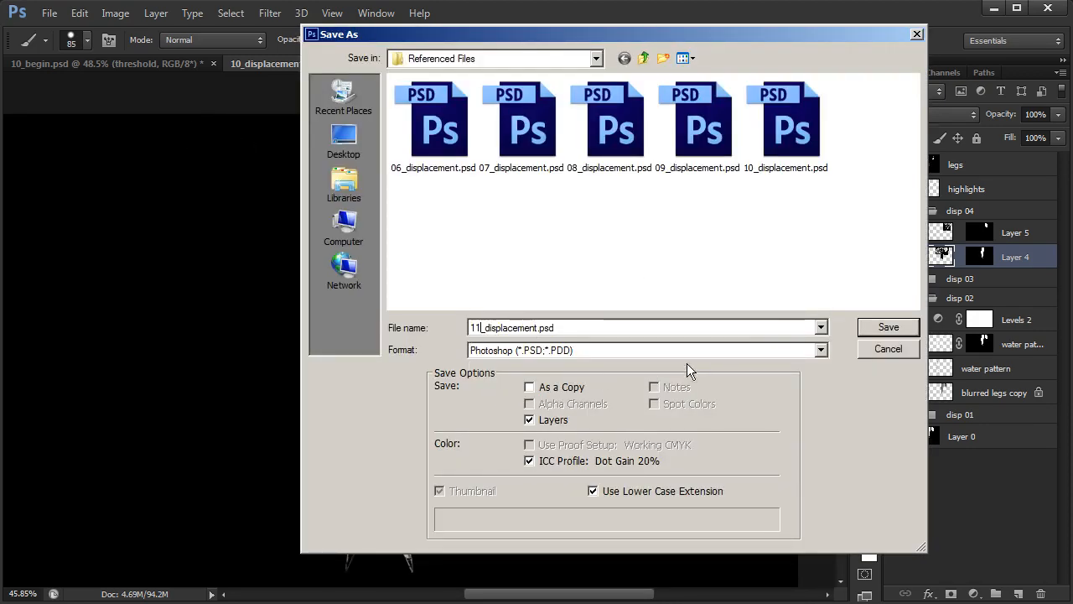
pyautogui.click(887, 328)
pyautogui.click(707, 204)
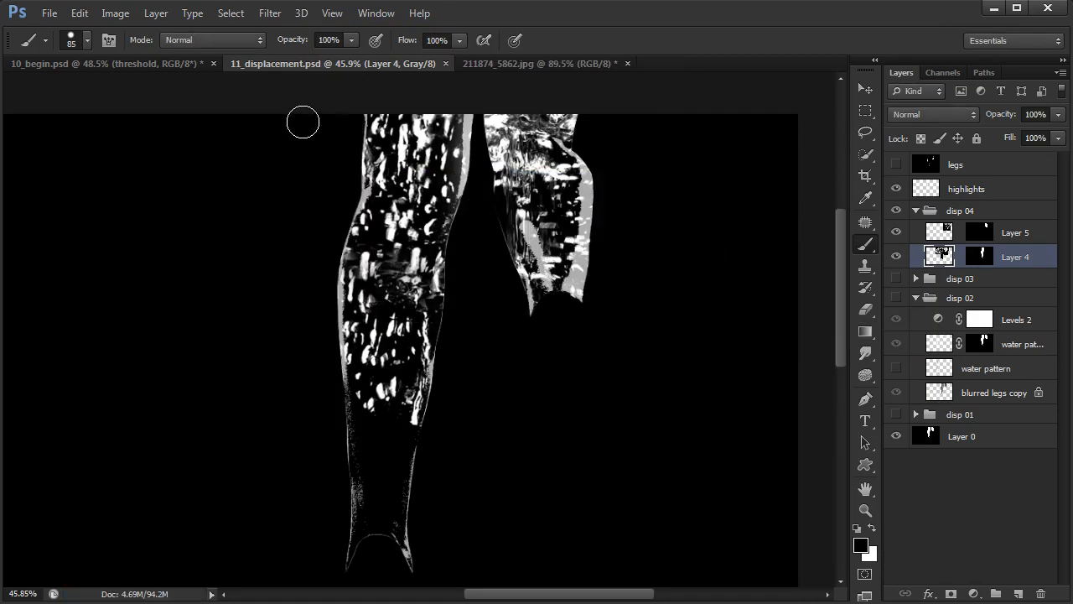
# Switch to 10_begin.psd, then collapse and hide the highlights and shadows group.
pyautogui.click(181, 64)
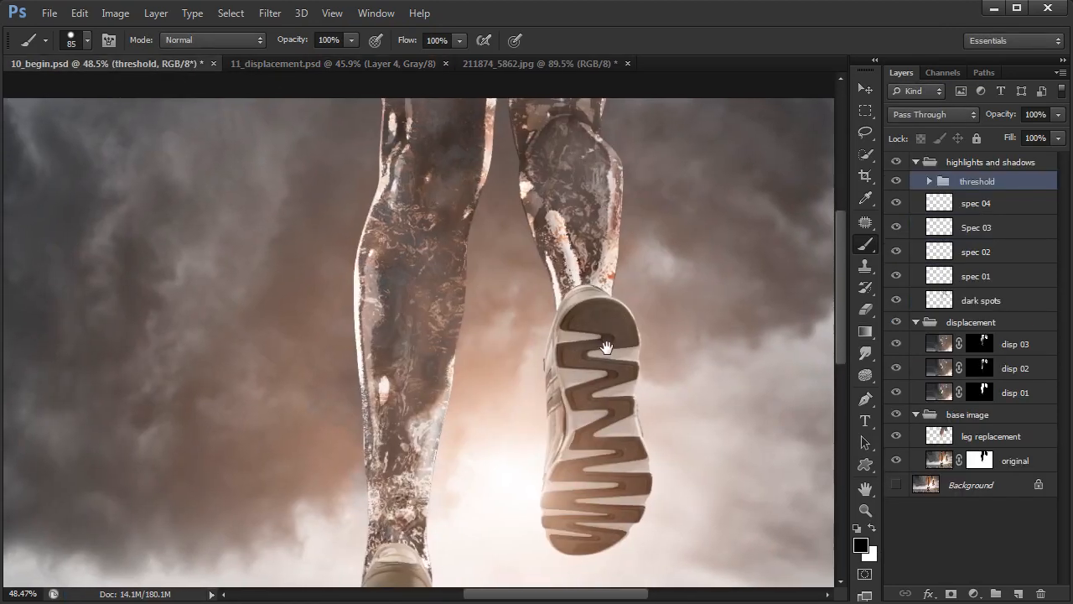
pyautogui.click(915, 162)
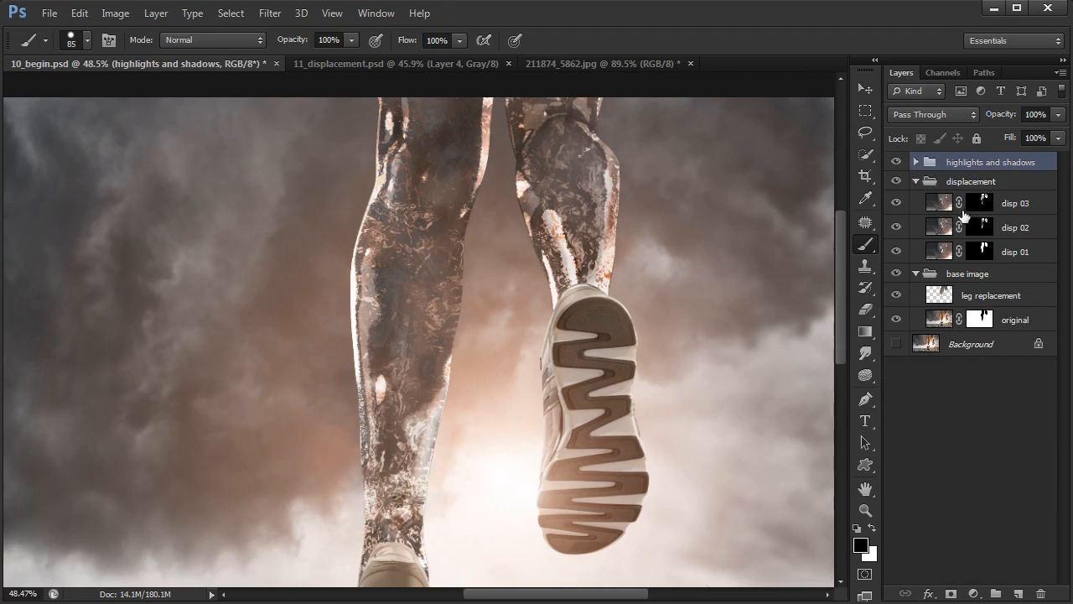
pyautogui.click(896, 162)
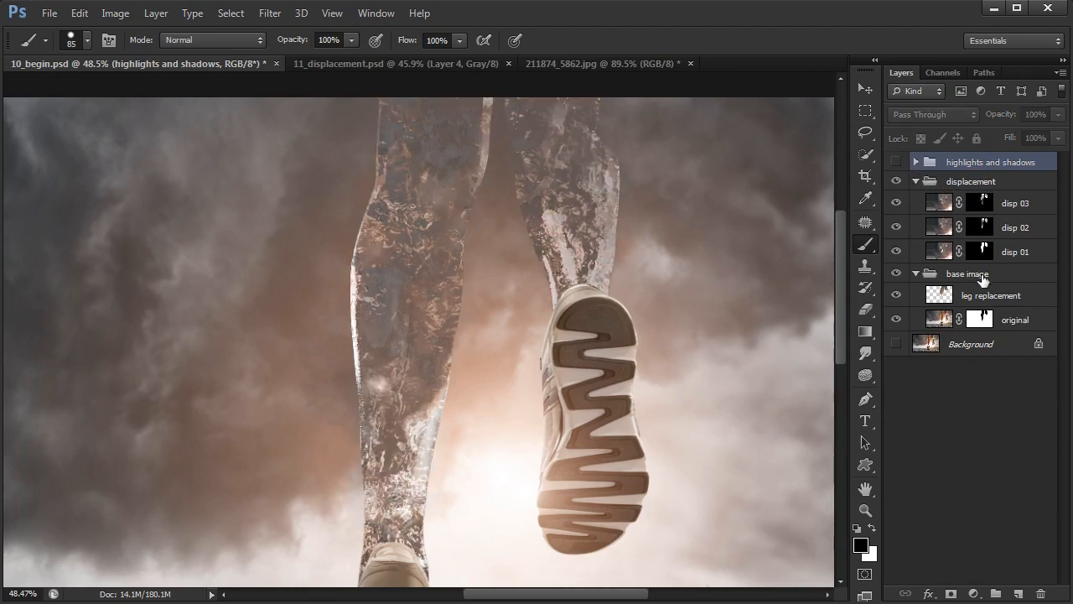
# Create a merged copy of the leg replacement and original layers and place it above disp 03 in the displacement group.
pyautogui.click(1005, 297)
pyautogui.keyDown('shift'); pyautogui.click(1010, 319); pyautogui.keyUp('shift')
pyautogui.hotkey('ctrl', 'alt', 'e')
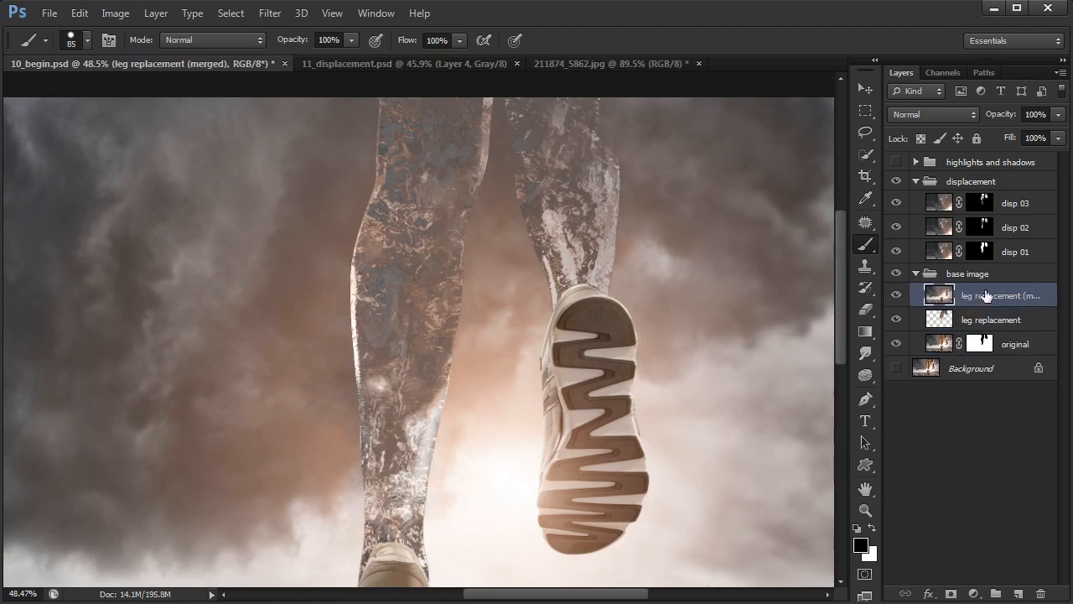
pyautogui.moveTo(987, 297); pyautogui.dragTo(984, 194)
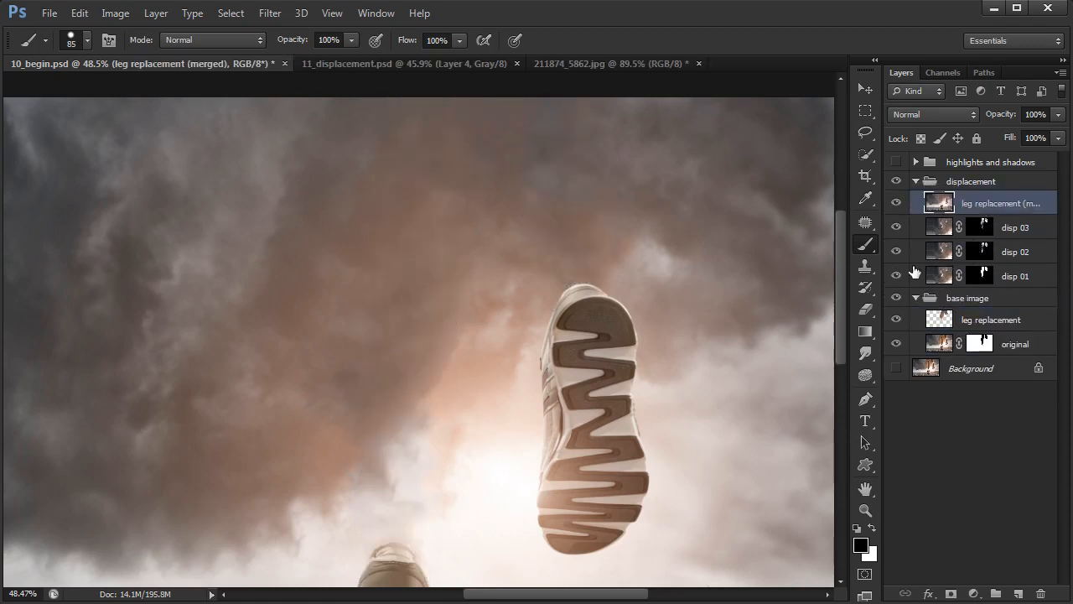
# Apply the Displace filter to the merged layer at 500 horizontal and vertical scale, using 11_displacement.psd as the map.
pyautogui.click(270, 14)
pyautogui.moveTo(326, 181)
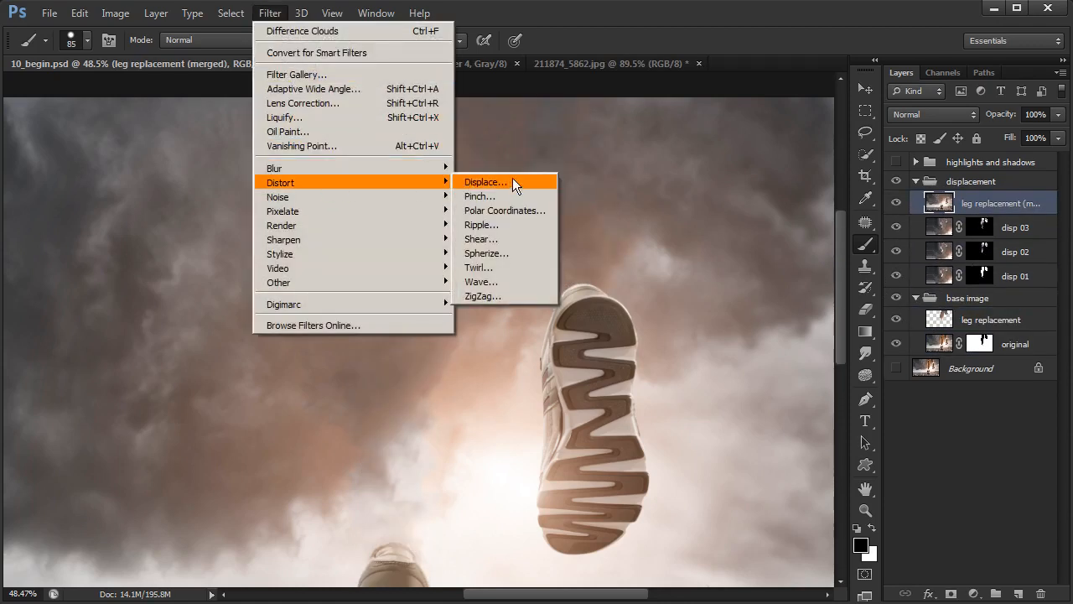
pyautogui.click(513, 181)
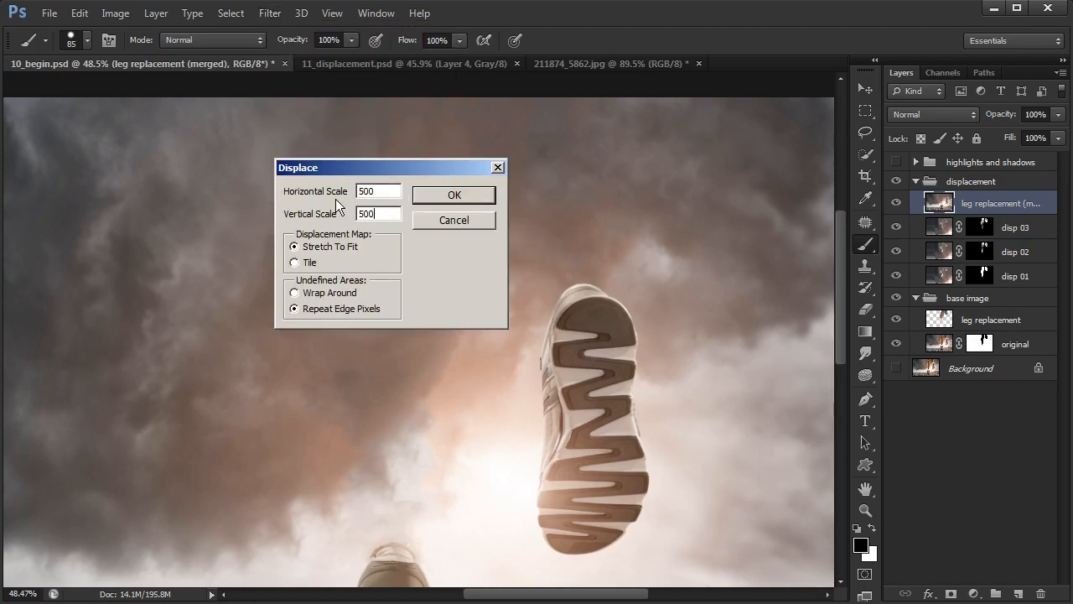
pyautogui.click(479, 198)
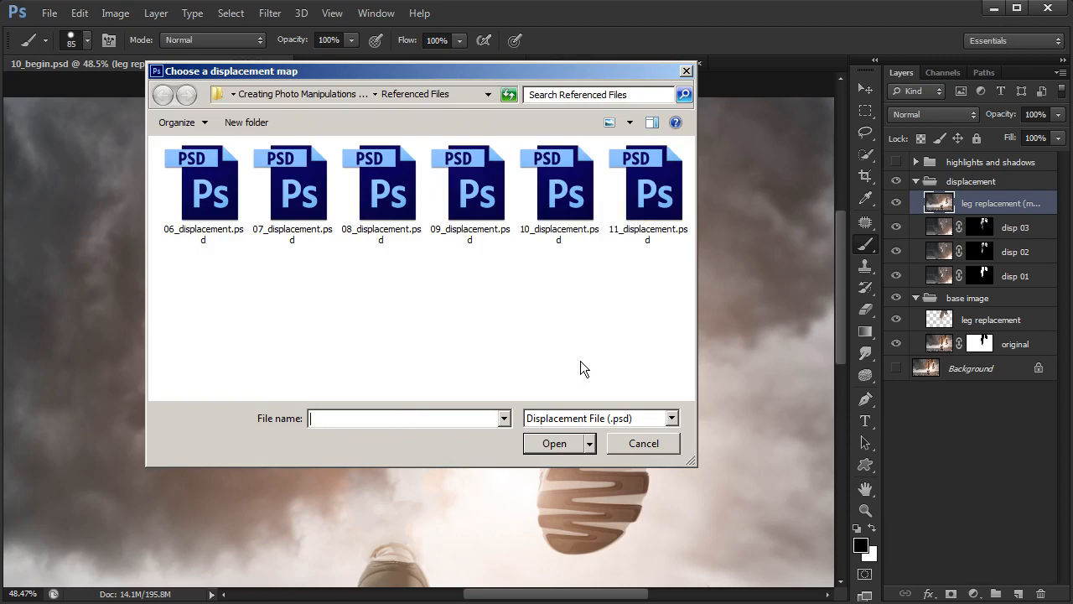
pyautogui.click(645, 220)
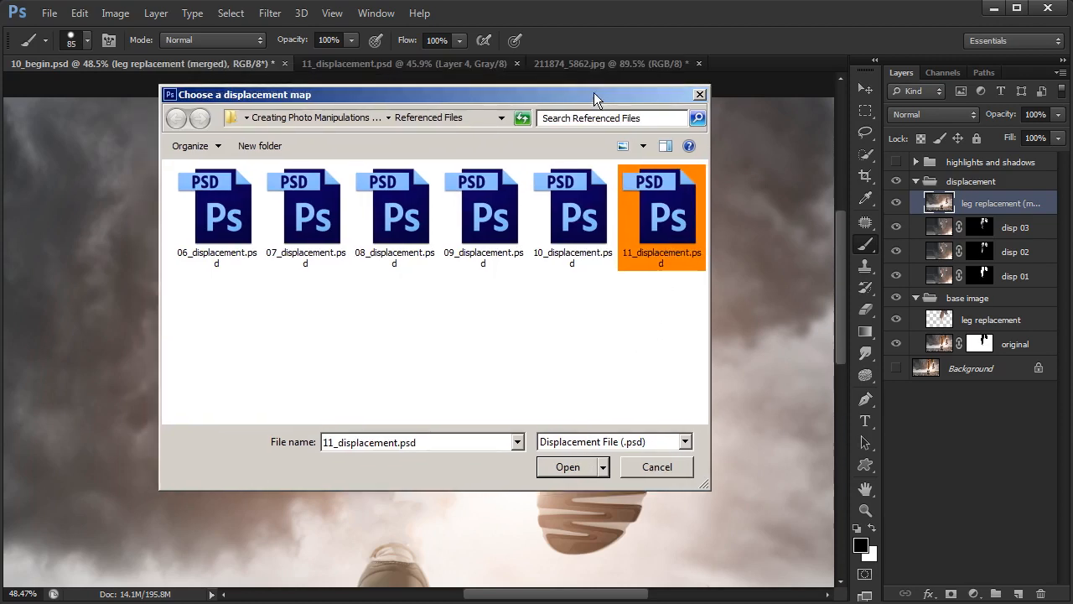
pyautogui.click(571, 466)
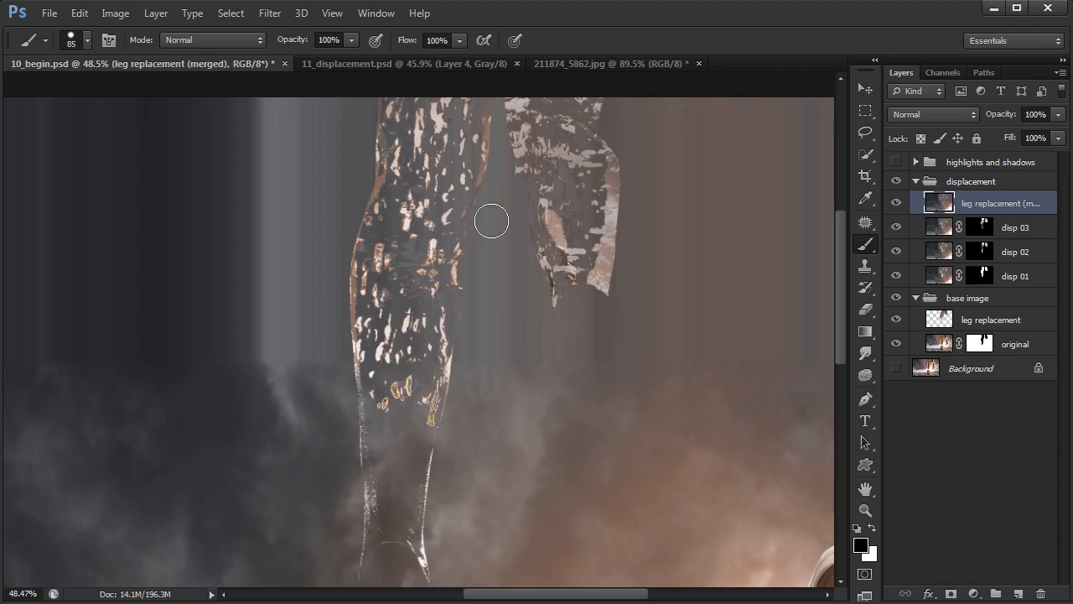
# Copy the leg-shaped mask from disp 01 onto the displaced merged layer.
pyautogui.moveTo(981, 285); pyautogui.dragTo(980, 204)
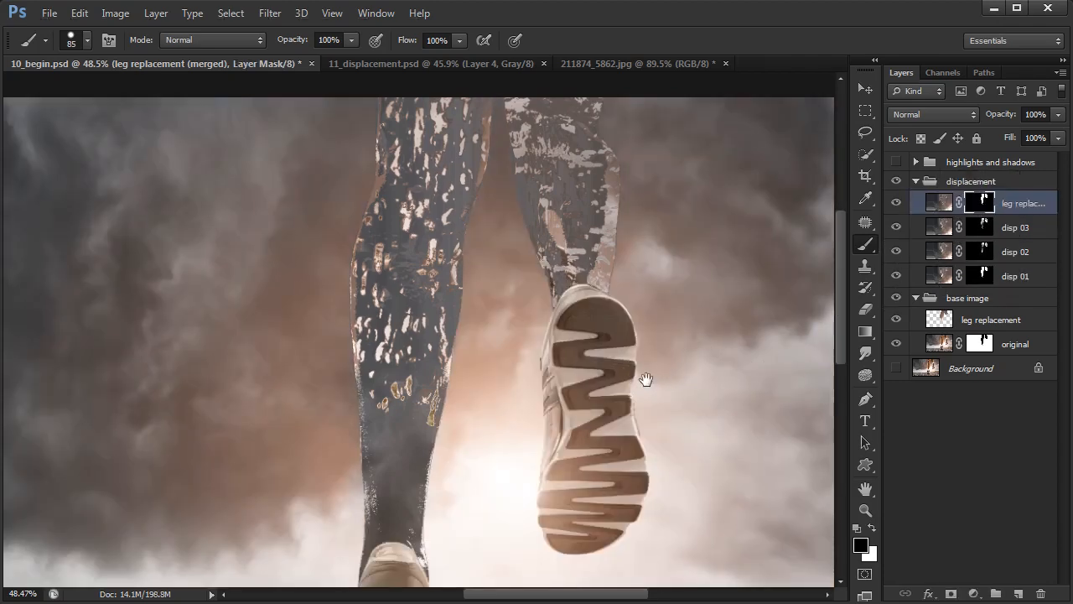
pyautogui.scroll(-3, 646, 379)
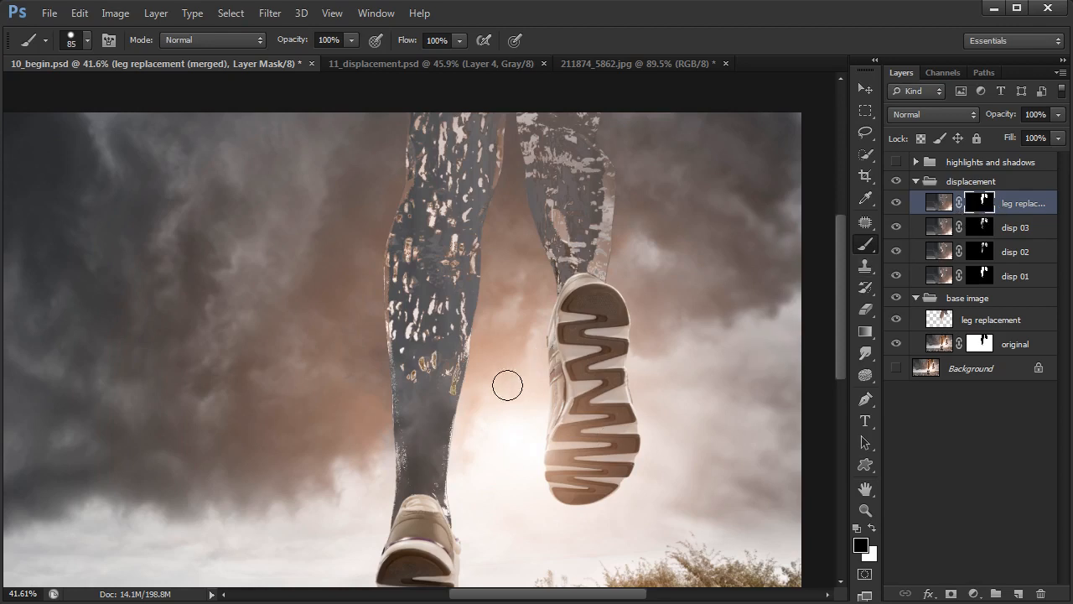
pyautogui.moveTo(498, 417); pyautogui.dragTo(506, 374)
# Paint black over the front leg in the merged layer's mask with a soft round brush at 345 px.
pyautogui.rightClick(493, 252)
pyautogui.click(606, 367)
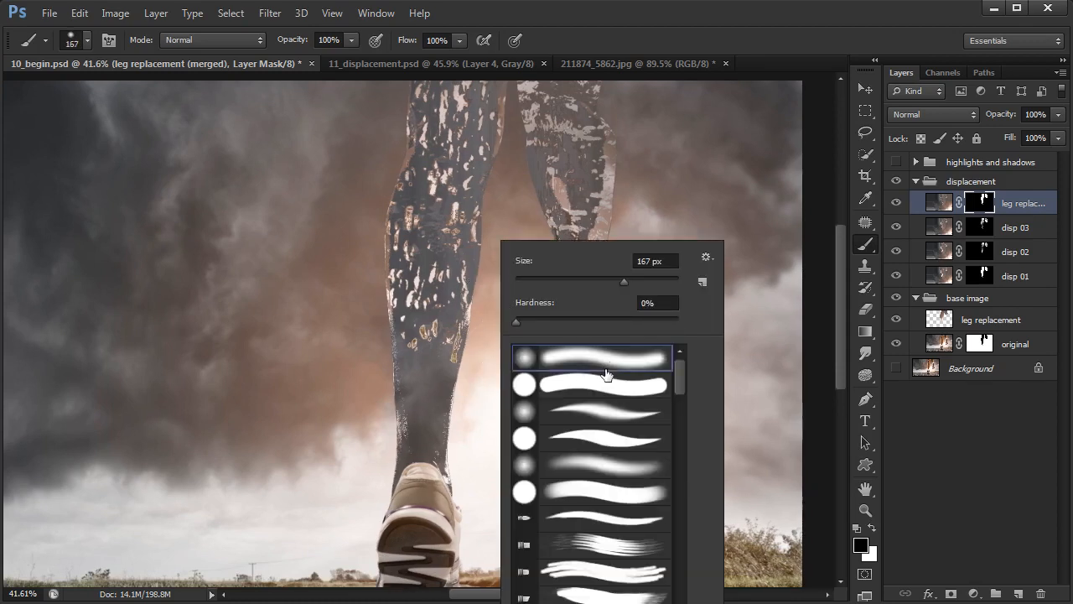
pyautogui.click(429, 391)
pyautogui.moveTo(435, 340)
pyautogui.mouseDown()
pyautogui.moveTo(475, 353)
pyautogui.moveTo(414, 465)
pyautogui.moveTo(395, 386)
pyautogui.moveTo(422, 355)
pyautogui.moveTo(433, 371)
pyautogui.moveTo(409, 231)
pyautogui.mouseUp()
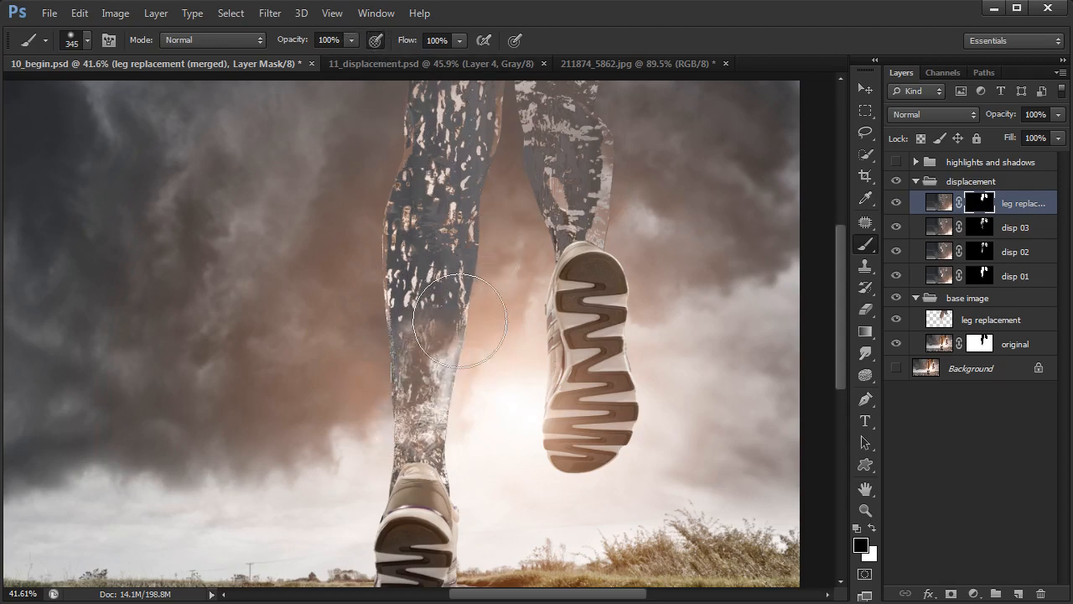
pyautogui.moveTo(459, 321)
pyautogui.mouseDown()
pyautogui.moveTo(412, 325)
pyautogui.moveTo(387, 291)
pyautogui.moveTo(409, 285)
pyautogui.moveTo(393, 284)
pyautogui.moveTo(387, 261)
pyautogui.moveTo(419, 286)
pyautogui.moveTo(430, 256)
pyautogui.moveTo(429, 285)
pyautogui.moveTo(425, 260)
pyautogui.moveTo(444, 288)
pyautogui.moveTo(479, 225)
pyautogui.moveTo(478, 241)
pyautogui.moveTo(464, 208)
pyautogui.moveTo(437, 207)
pyautogui.moveTo(435, 190)
pyautogui.moveTo(423, 198)
pyautogui.moveTo(413, 185)
pyautogui.moveTo(396, 229)
pyautogui.moveTo(434, 178)
pyautogui.moveTo(439, 215)
pyautogui.moveTo(478, 255)
pyautogui.moveTo(483, 296)
pyautogui.moveTo(505, 163)
pyautogui.moveTo(487, 110)
pyautogui.moveTo(477, 155)
pyautogui.moveTo(438, 152)
pyautogui.moveTo(462, 147)
pyautogui.moveTo(479, 118)
pyautogui.moveTo(459, 152)
pyautogui.moveTo(444, 151)
pyautogui.moveTo(480, 130)
pyautogui.moveTo(439, 148)
pyautogui.moveTo(471, 131)
pyautogui.moveTo(472, 142)
pyautogui.moveTo(419, 125)
pyautogui.moveTo(442, 103)
pyautogui.moveTo(460, 118)
pyautogui.moveTo(429, 156)
pyautogui.moveTo(409, 218)
pyautogui.moveTo(461, 224)
pyautogui.moveTo(462, 183)
pyautogui.moveTo(485, 132)
pyautogui.moveTo(463, 146)
pyautogui.moveTo(475, 172)
pyautogui.moveTo(458, 252)
pyautogui.mouseUp()
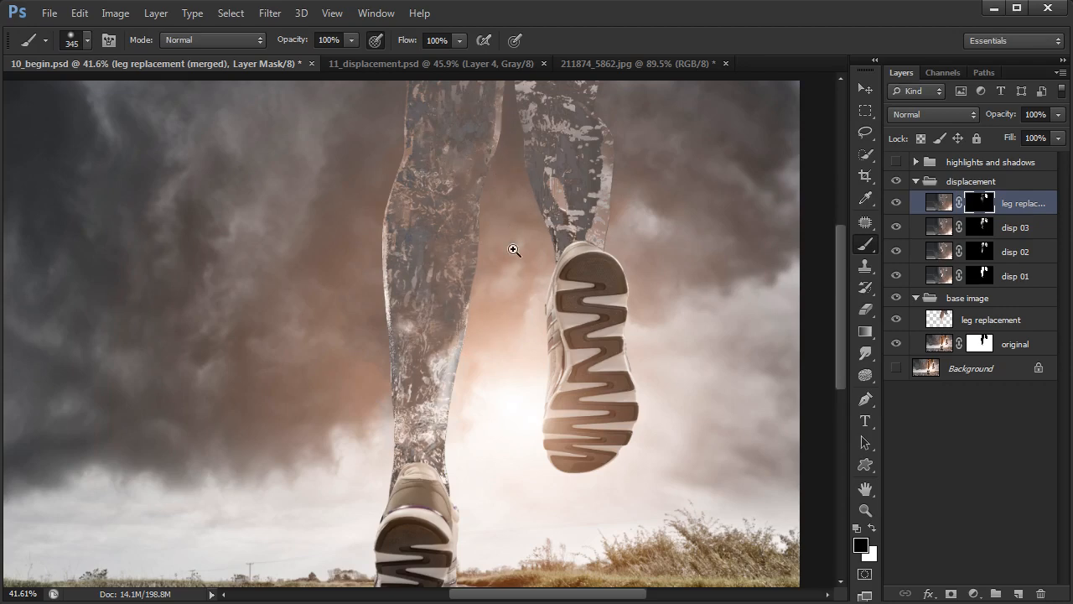
# Show the highlights and shadows group again and switch the foreground color to white.
pyautogui.click(514, 250)
pyautogui.click(897, 162)
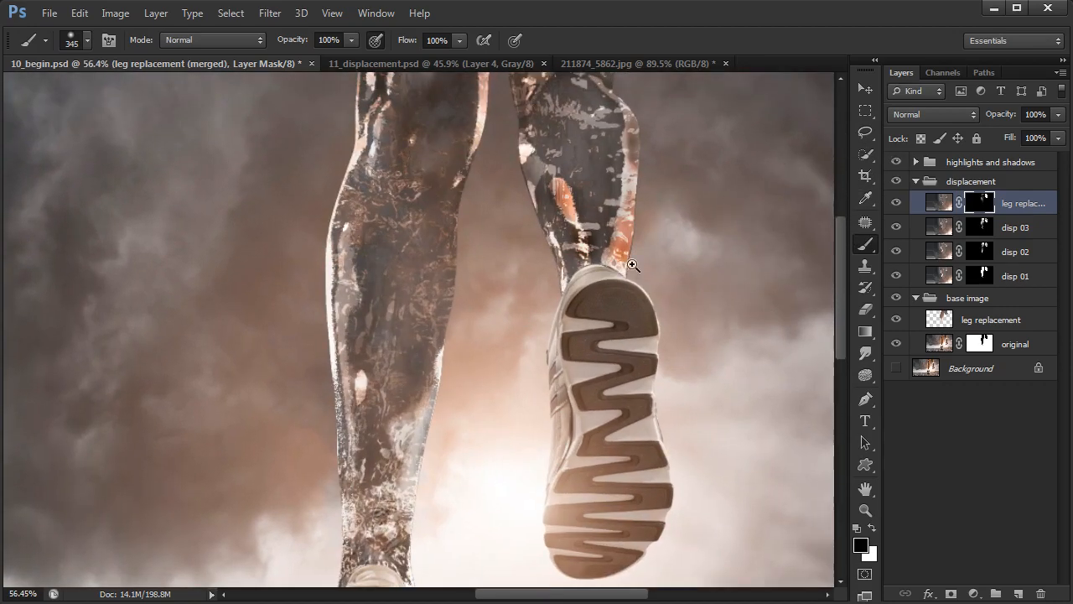
pyautogui.moveTo(634, 265); pyautogui.dragTo(624, 282)
pyautogui.press('x')
pyautogui.moveTo(482, 319); pyautogui.dragTo(490, 344)
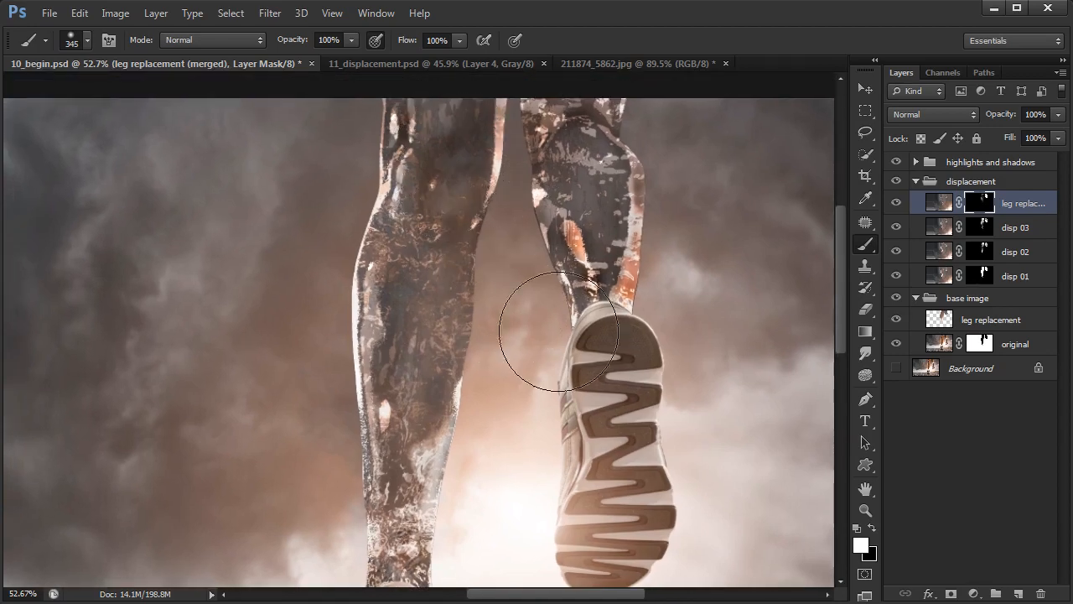
# View the merged layer's mask on its own to examine the painted leg areas against the disp 01 leg outline.
pyautogui.keyDown('alt'); pyautogui.click(979, 203); pyautogui.keyUp('alt')
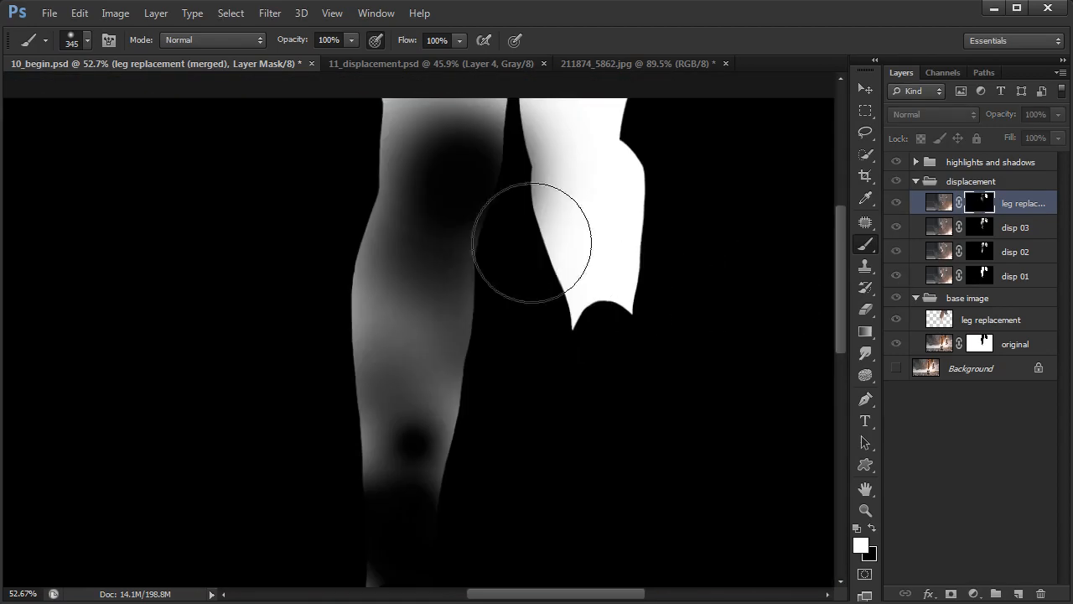
pyautogui.keyDown('ctrl'); pyautogui.click(982, 276); pyautogui.keyUp('ctrl')
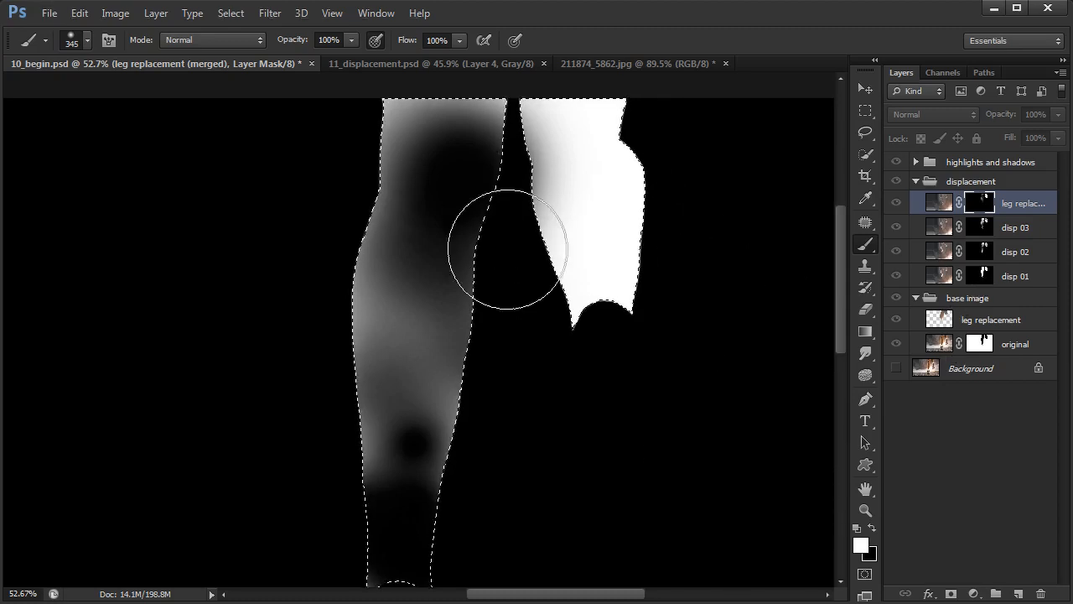
pyautogui.hotkey('ctrl', 'd')
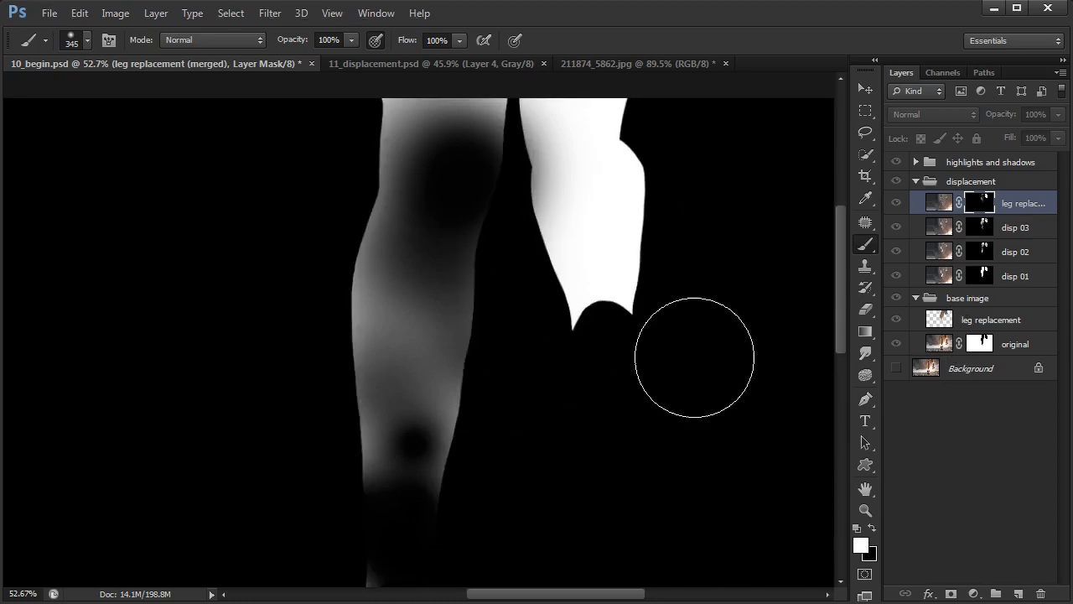
pyautogui.click(939, 203)
pyautogui.click(980, 203)
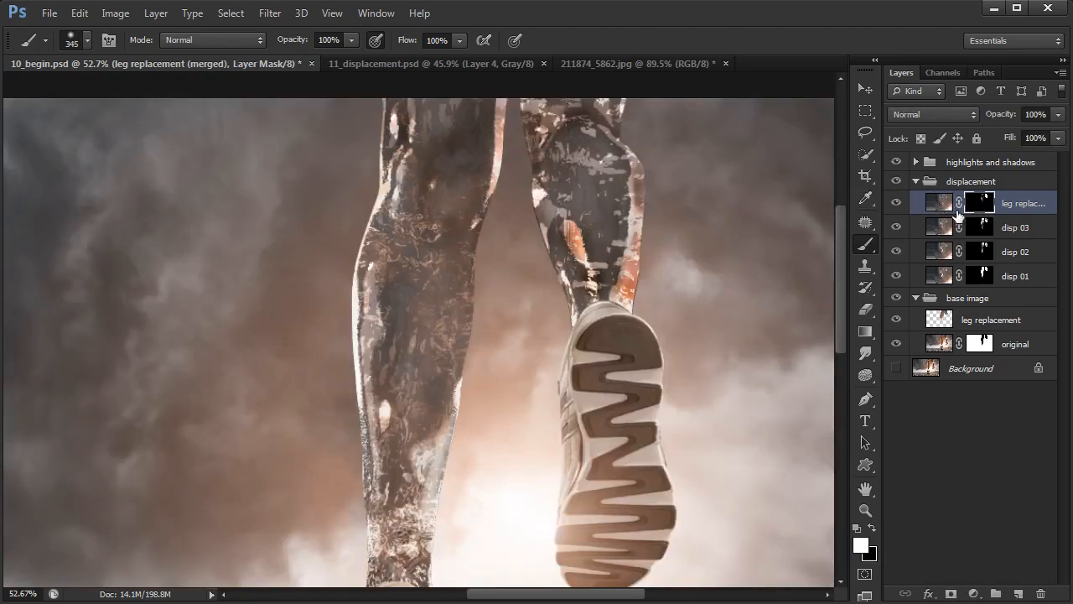
# Paint white over the upper front leg in the merged layer's mask to bring back some displaced texture.
pyautogui.press('x')
pyautogui.moveTo(456, 132)
pyautogui.mouseDown()
pyautogui.moveTo(427, 139)
pyautogui.moveTo(566, 134)
pyautogui.mouseUp()
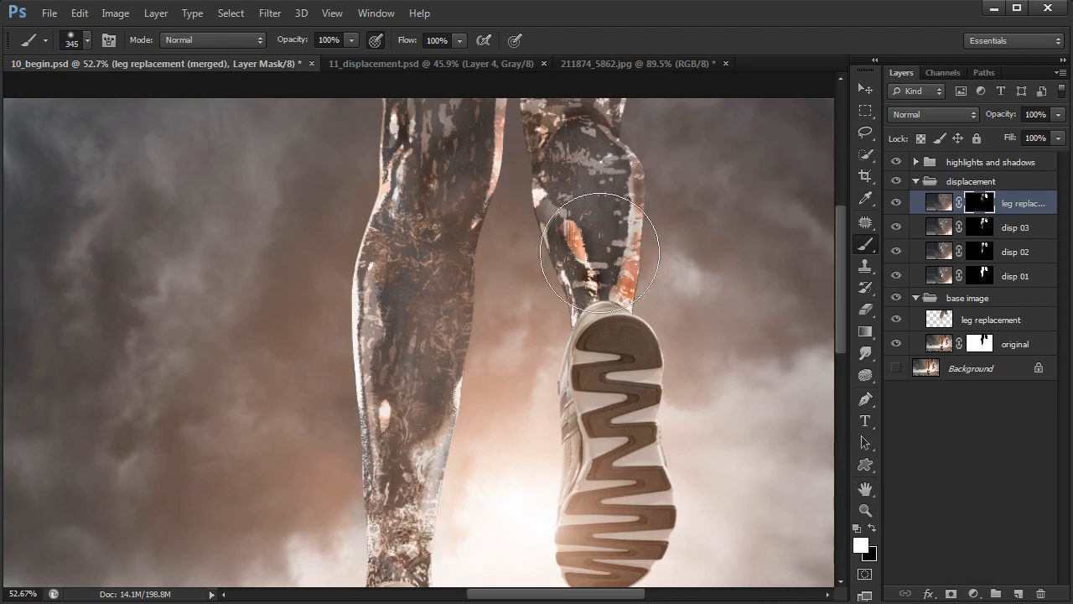
# Refine the merged layer's mask with black over the legs, using white at 188 px to restore texture on the front leg.
pyautogui.press('x')
pyautogui.moveTo(625, 303)
pyautogui.mouseDown()
pyautogui.moveTo(608, 283)
pyautogui.moveTo(604, 207)
pyautogui.moveTo(542, 226)
pyautogui.moveTo(607, 220)
pyautogui.moveTo(588, 196)
pyautogui.moveTo(562, 190)
pyautogui.moveTo(603, 152)
pyautogui.moveTo(603, 136)
pyautogui.moveTo(443, 300)
pyautogui.moveTo(461, 377)
pyautogui.moveTo(374, 297)
pyautogui.moveTo(370, 232)
pyautogui.moveTo(399, 130)
pyautogui.moveTo(458, 186)
pyautogui.moveTo(488, 192)
pyautogui.moveTo(458, 371)
pyautogui.mouseUp()
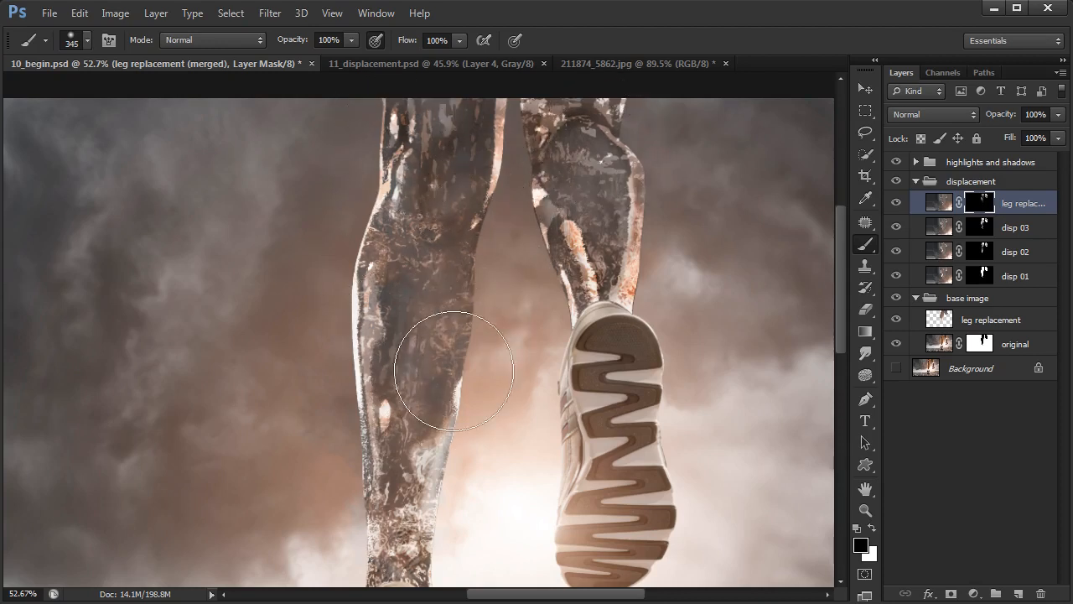
pyautogui.press('x')
pyautogui.moveTo(453, 311)
pyautogui.mouseDown()
pyautogui.moveTo(426, 311)
pyautogui.moveTo(417, 287)
pyautogui.moveTo(412, 328)
pyautogui.moveTo(414, 271)
pyautogui.moveTo(412, 368)
pyautogui.moveTo(455, 121)
pyautogui.mouseUp()
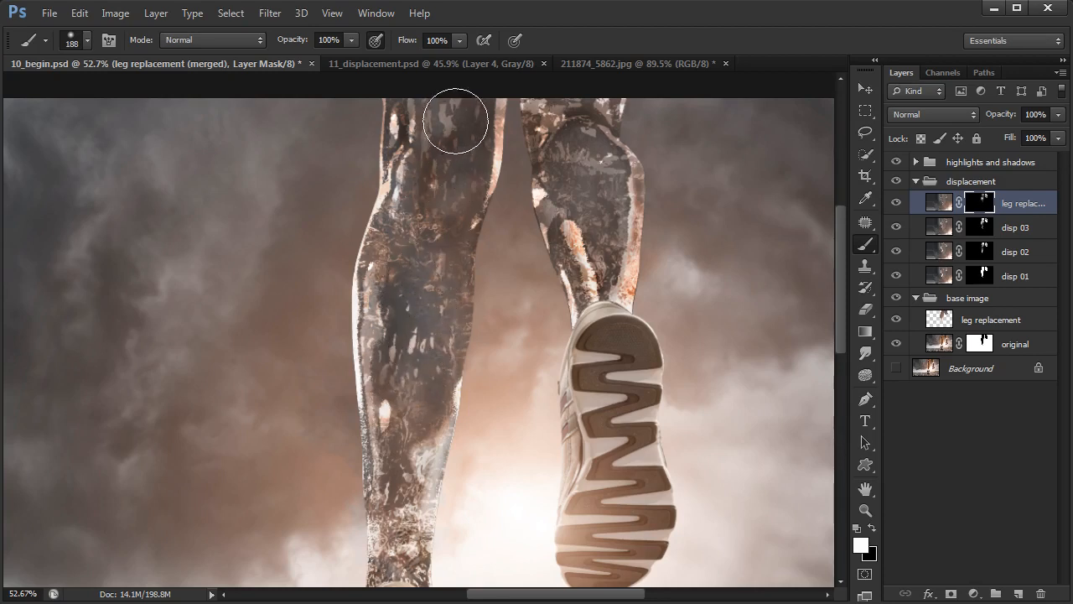
pyautogui.moveTo(435, 323)
pyautogui.mouseDown()
pyautogui.moveTo(428, 311)
pyautogui.moveTo(415, 348)
pyautogui.mouseUp()
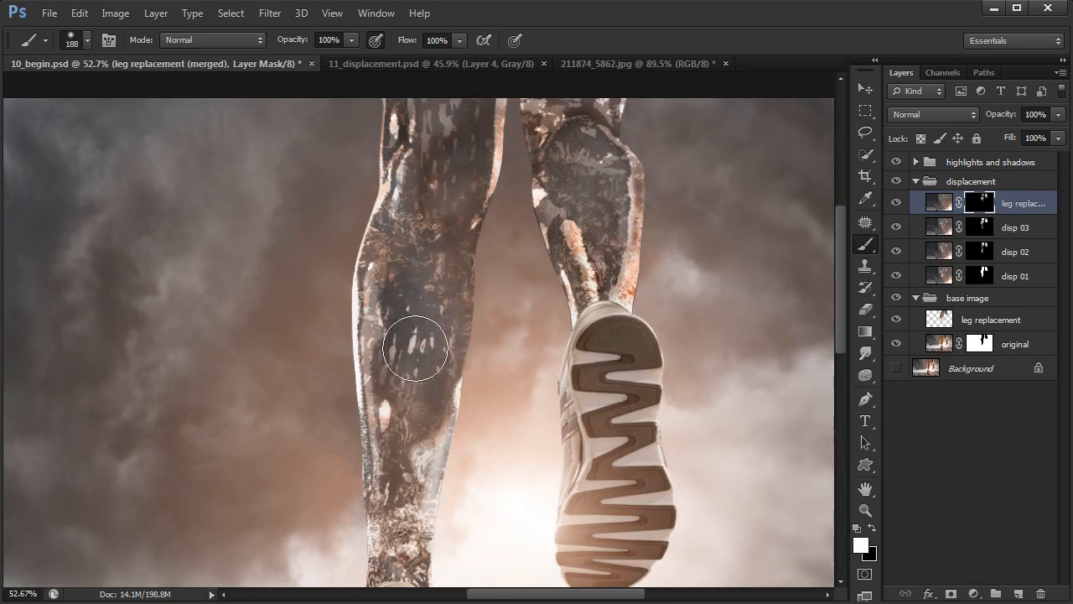
# Convert the masked leg replacement (merged) layer into a smart object.
pyautogui.moveTo(509, 354); pyautogui.dragTo(479, 372)
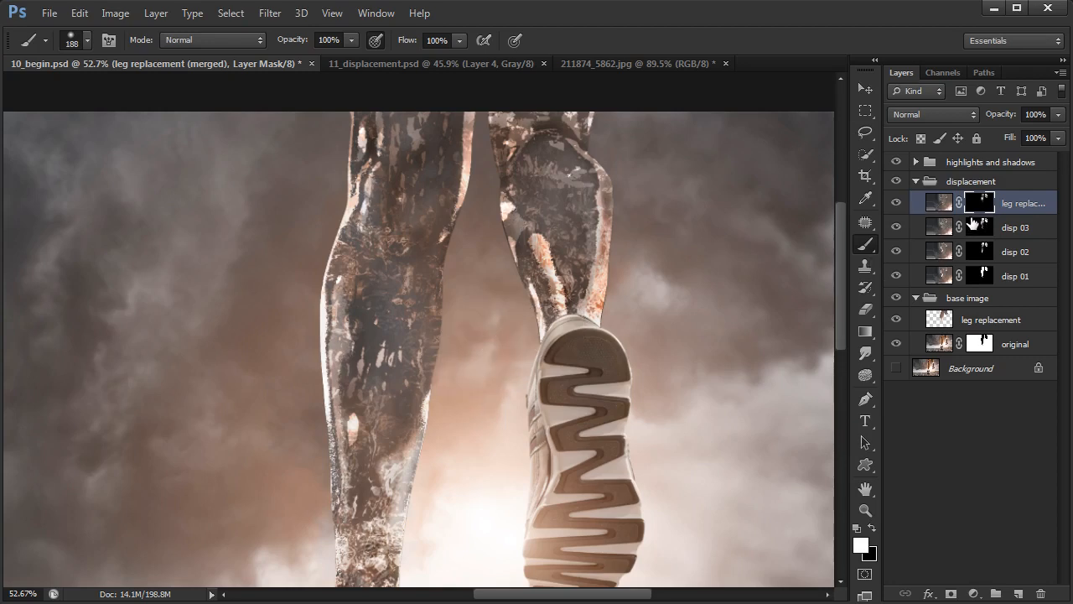
pyautogui.rightClick(1010, 208)
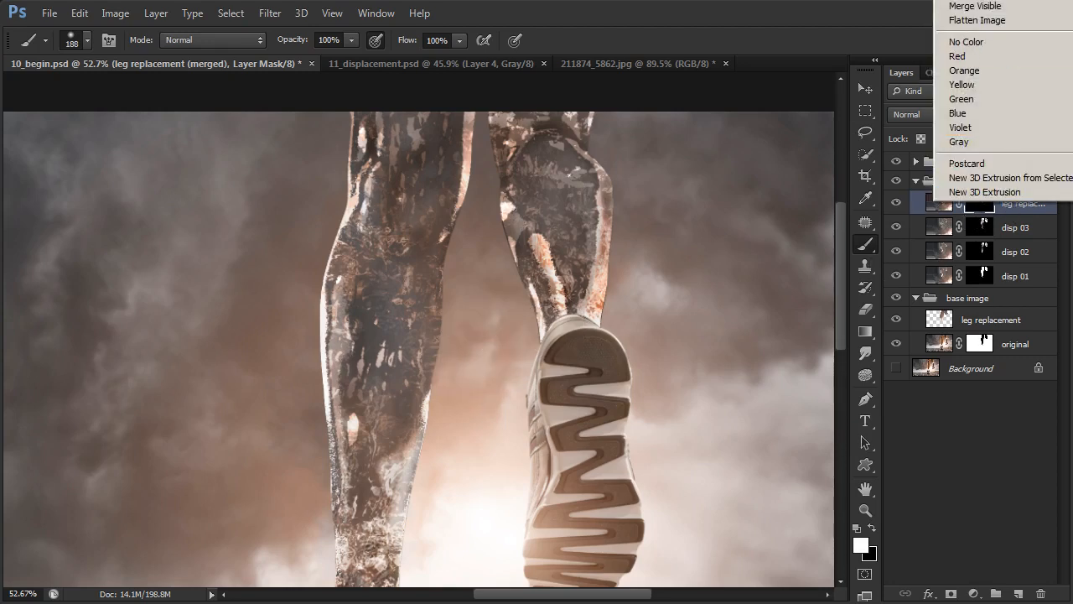
pyautogui.click(998, 1)
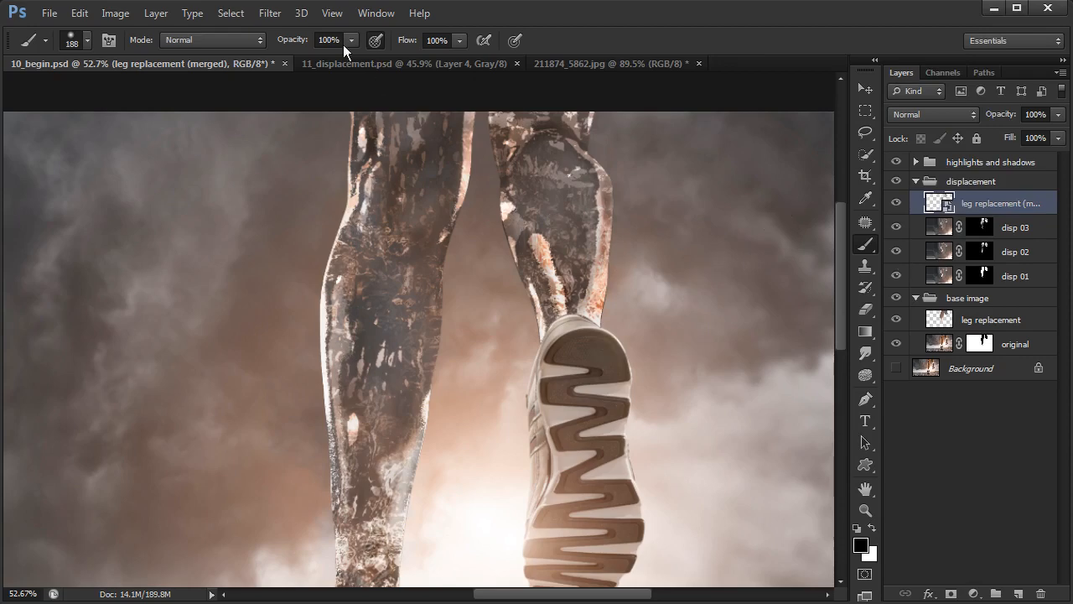
# Apply a Gaussian Blur with a 2.0 pixel radius to the leg replacement (merged) smart object.
pyautogui.click(270, 13)
pyautogui.moveTo(327, 169)
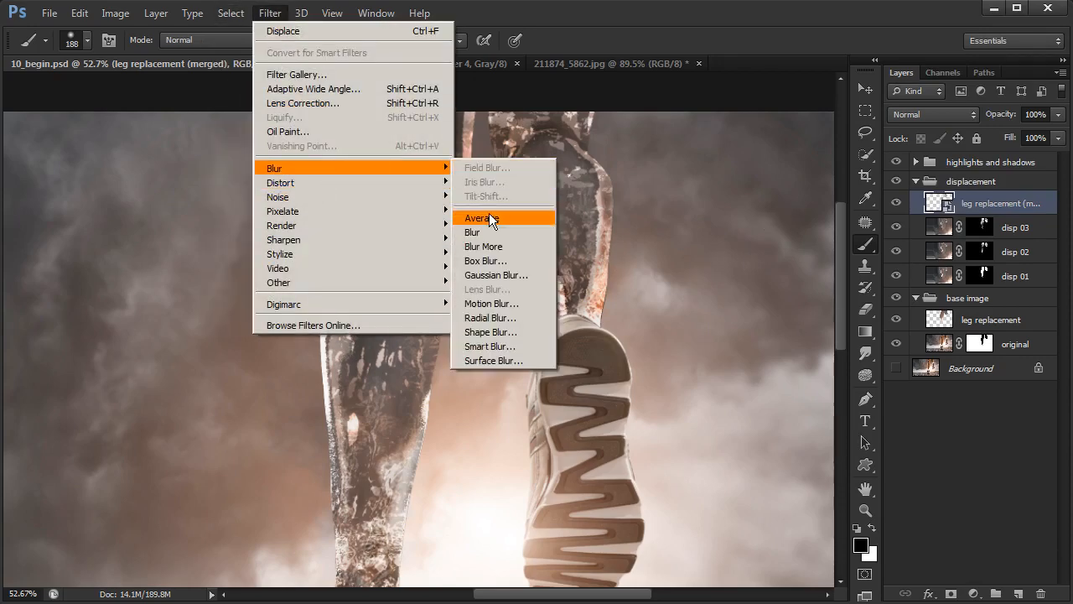
pyautogui.click(494, 276)
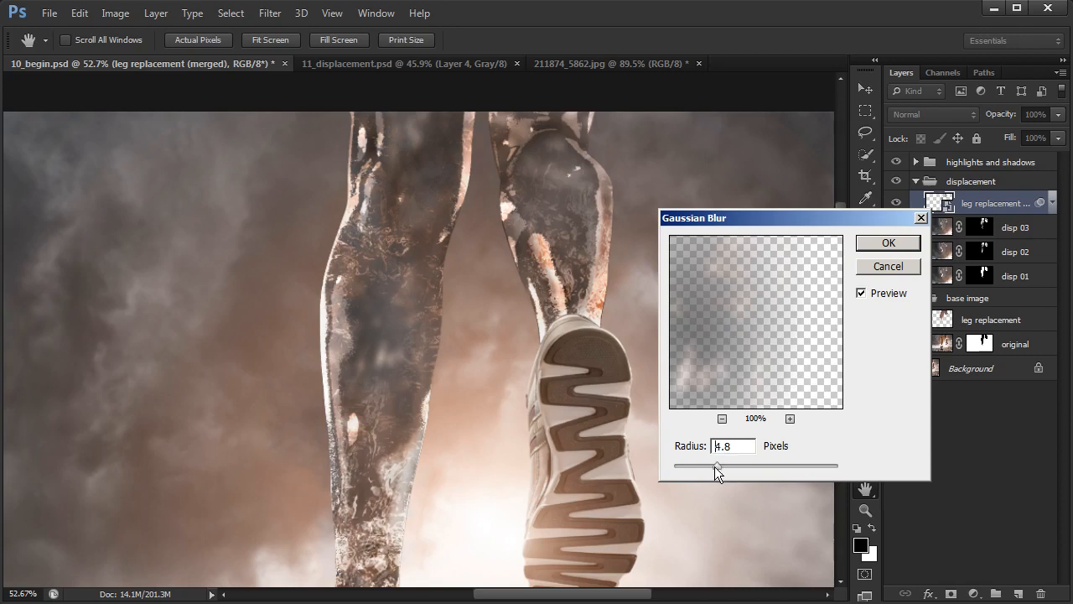
pyautogui.moveTo(715, 467); pyautogui.dragTo(693, 470)
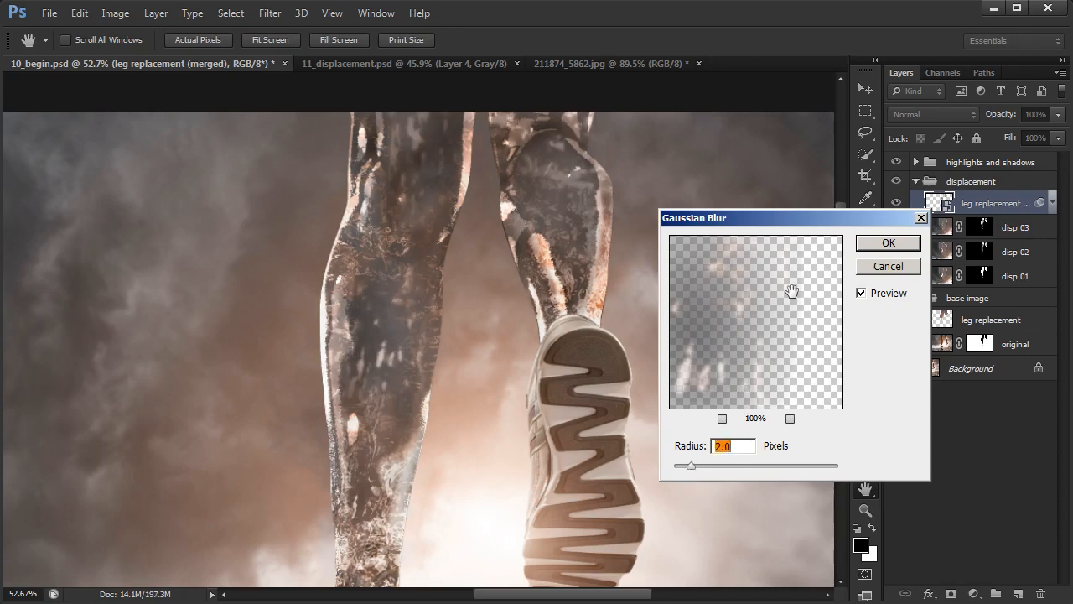
pyautogui.click(889, 245)
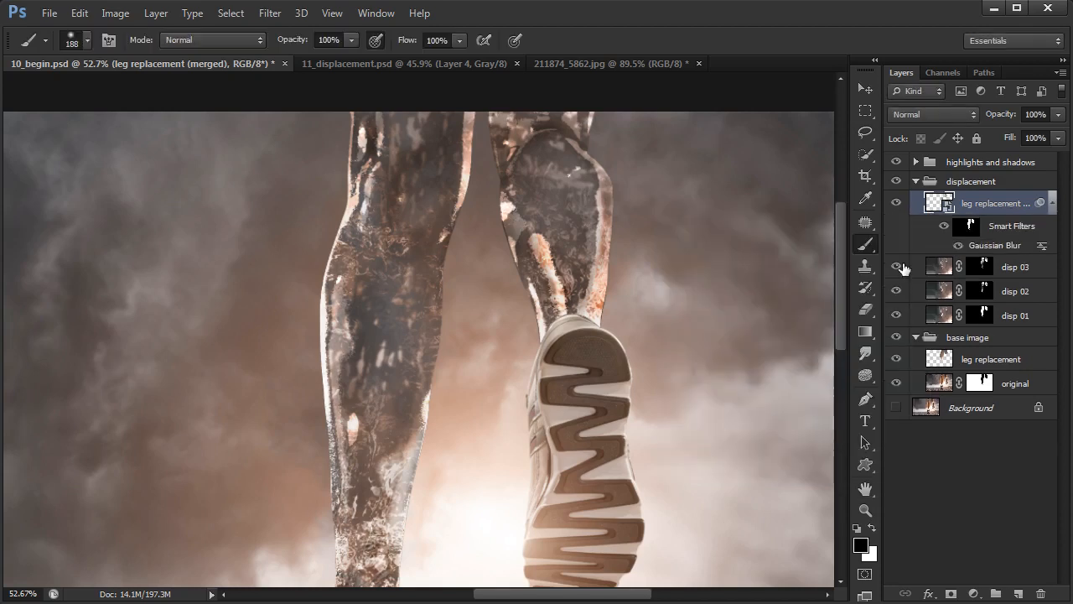
# Touch up the Gaussian Blur's filter mask over the front leg with a soft 97 px brush, alternating white and black.
pyautogui.click(971, 227)
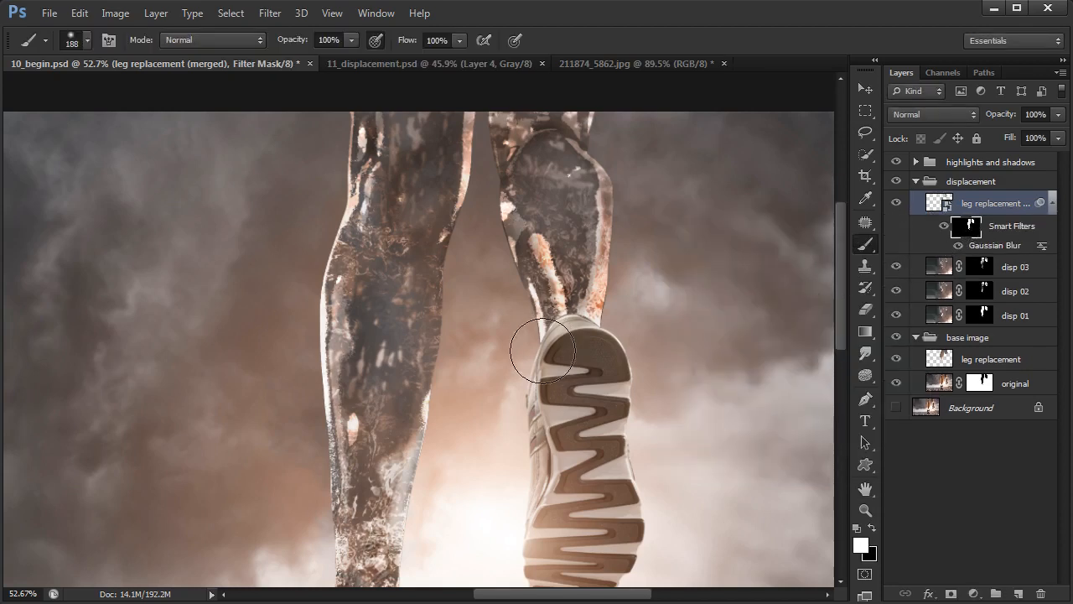
pyautogui.moveTo(542, 241); pyautogui.dragTo(511, 241)
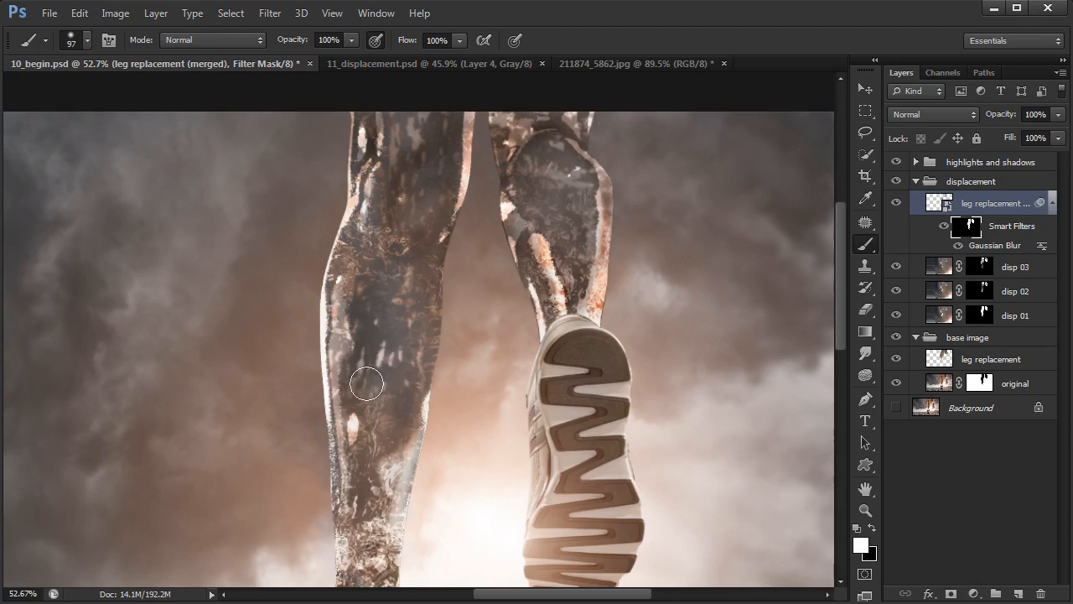
pyautogui.press('x')
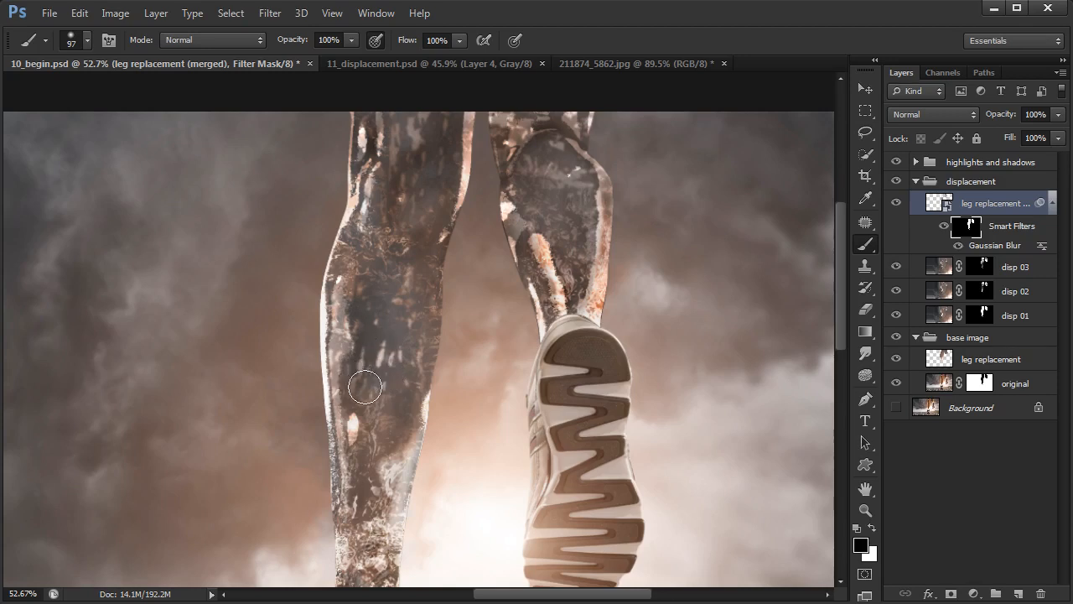
pyautogui.press('x')
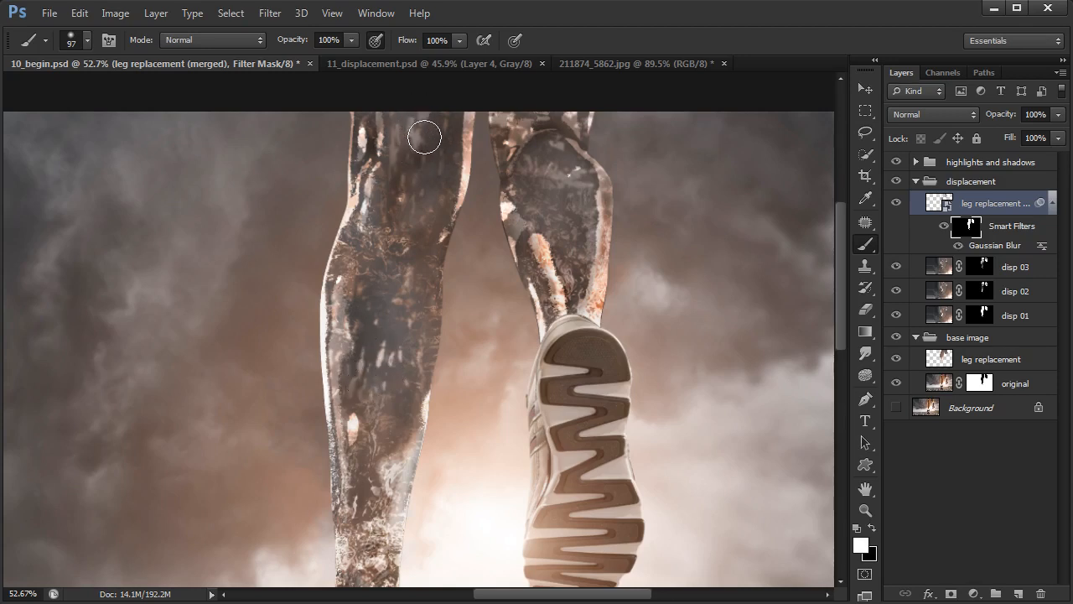
pyautogui.scroll(2, 426, 172)
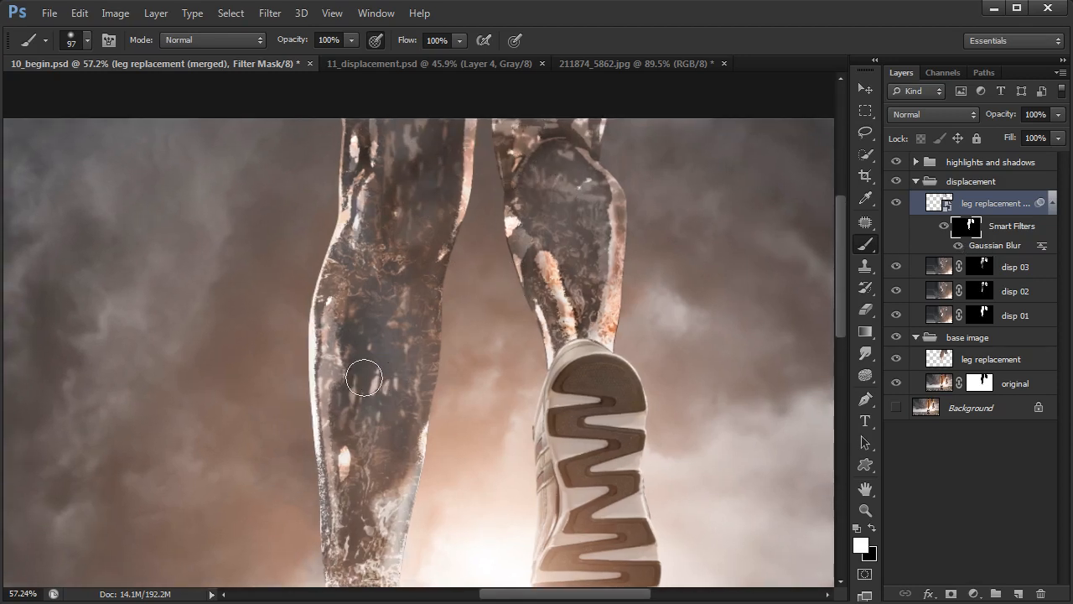
# Set the Gaussian Blur smart filter's radius to 3.2 pixels.
pyautogui.doubleClick(994, 245)
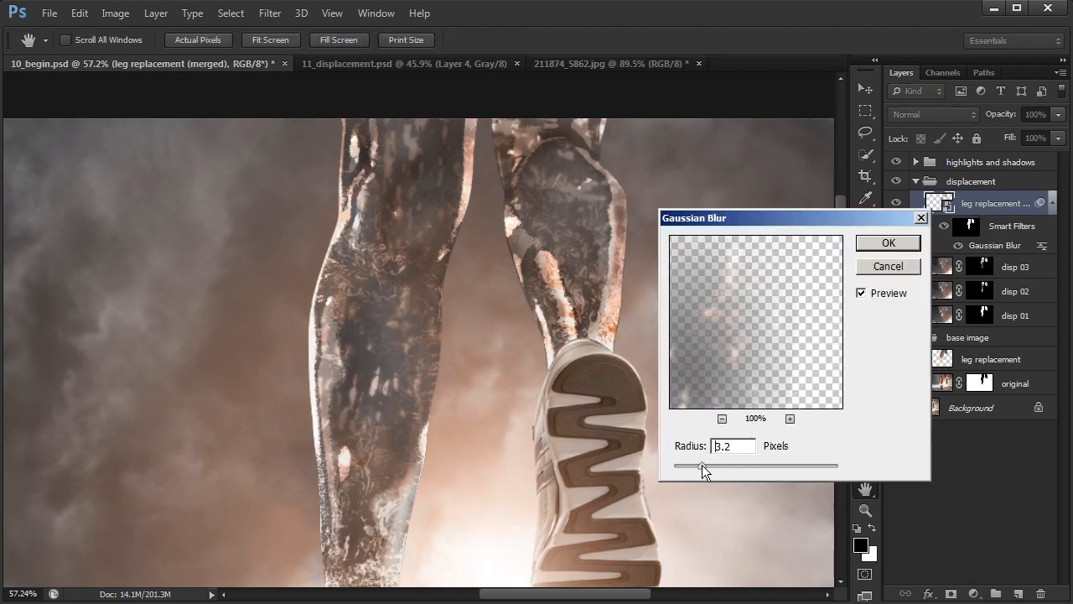
pyautogui.click(868, 243)
pyautogui.moveTo(654, 381); pyautogui.dragTo(633, 356)
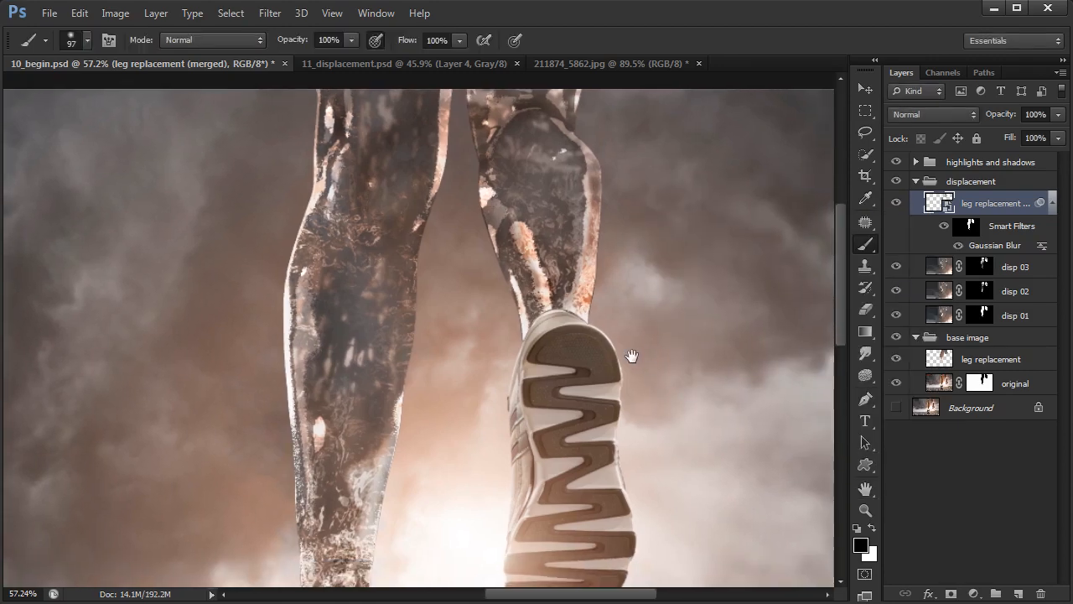
pyautogui.scroll(-3, 632, 357)
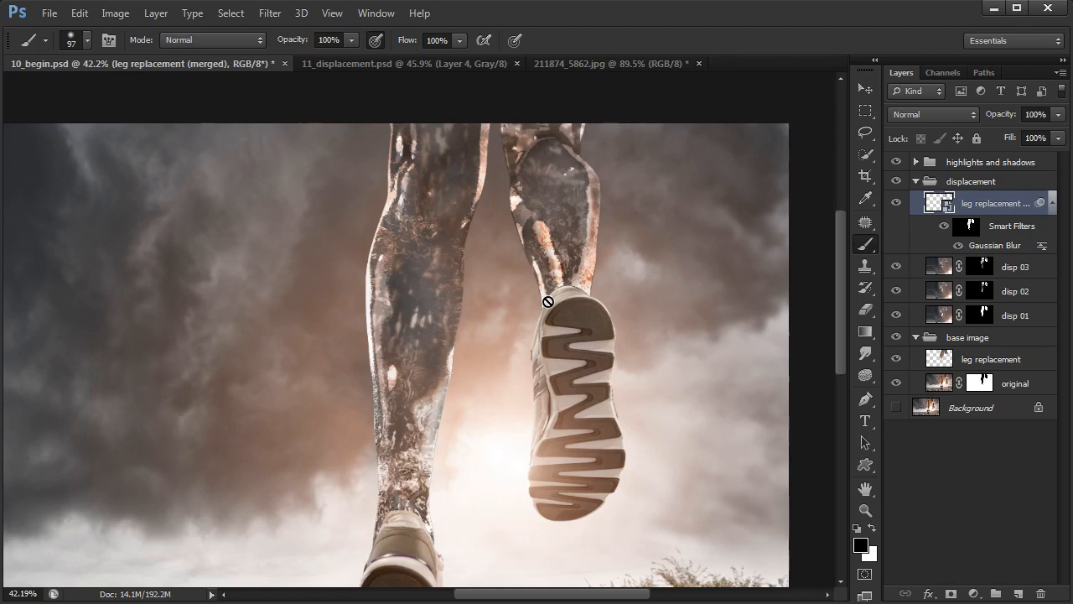
# Paint white in the smart filter's mask over the legs with a soft 145 px brush.
pyautogui.click(964, 228)
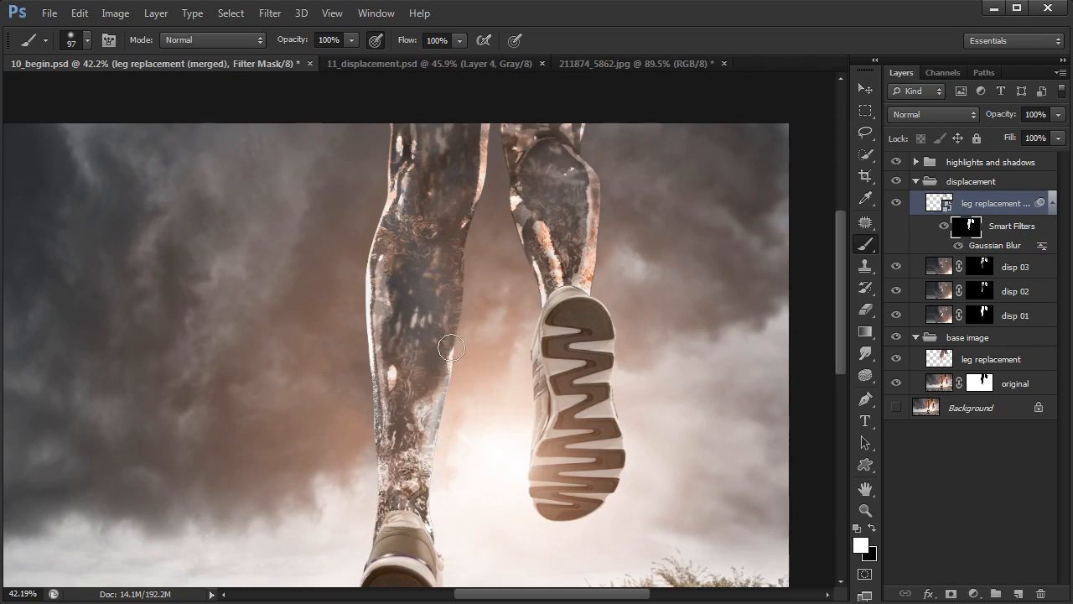
pyautogui.moveTo(426, 331); pyautogui.dragTo(451, 343)
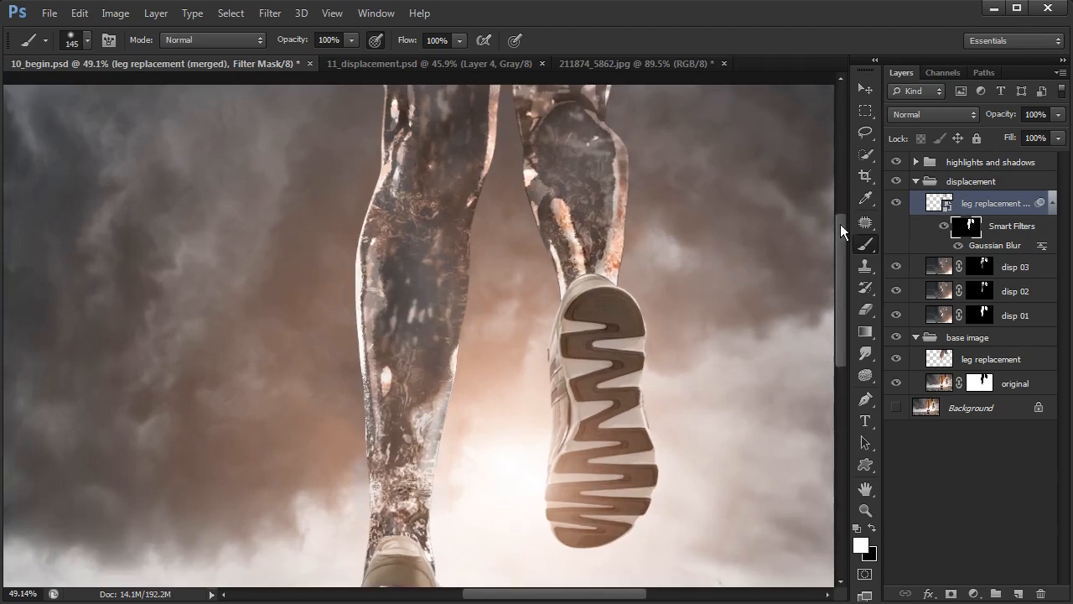
pyautogui.moveTo(542, 288); pyautogui.dragTo(535, 302)
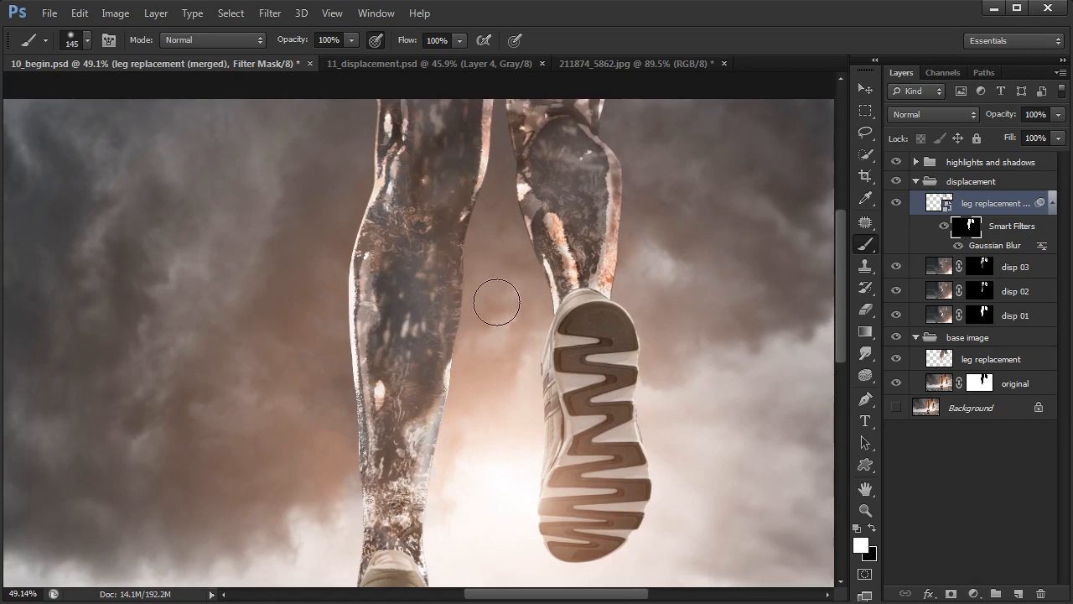
pyautogui.moveTo(497, 303); pyautogui.dragTo(495, 306)
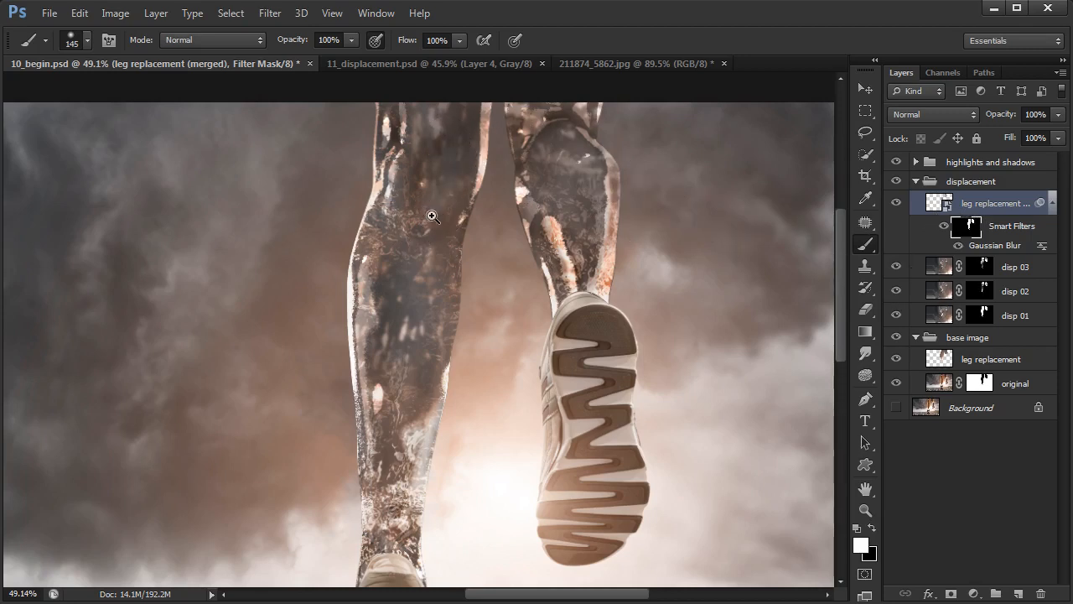
pyautogui.scroll(2, 431, 216)
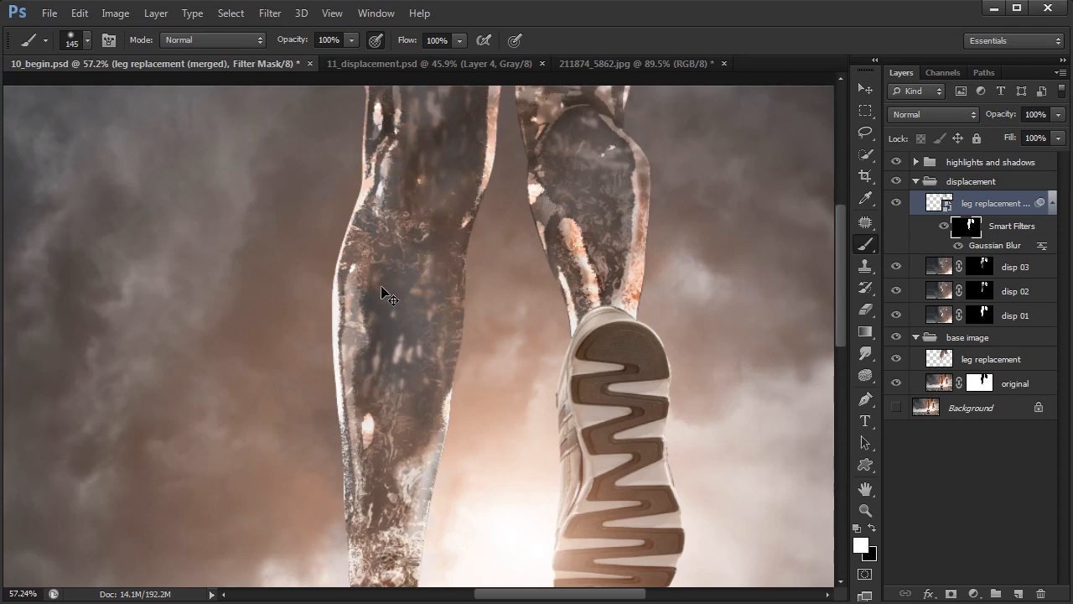
pyautogui.moveTo(631, 278); pyautogui.dragTo(624, 288)
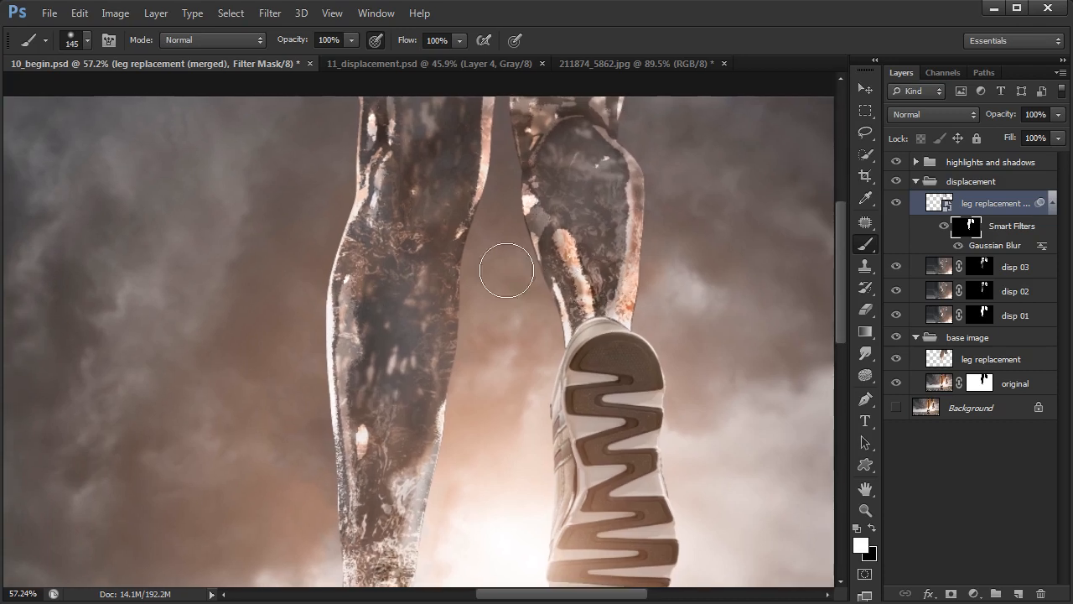
# Open the merged smart object's contents, check its layer mask and close the document again.
pyautogui.doubleClick(946, 208)
pyautogui.press('Return')
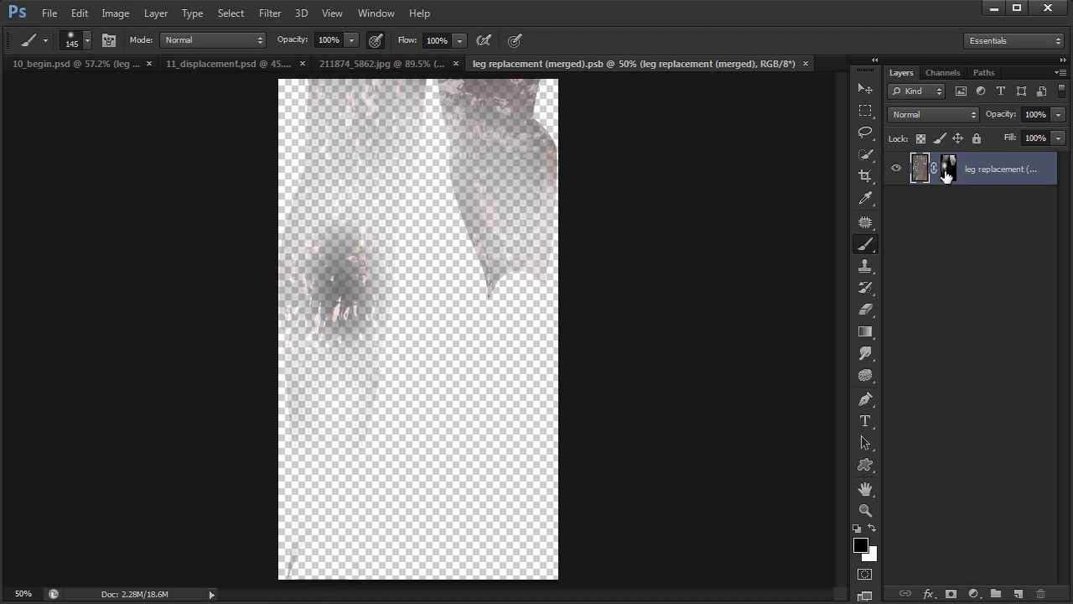
pyautogui.click(948, 172)
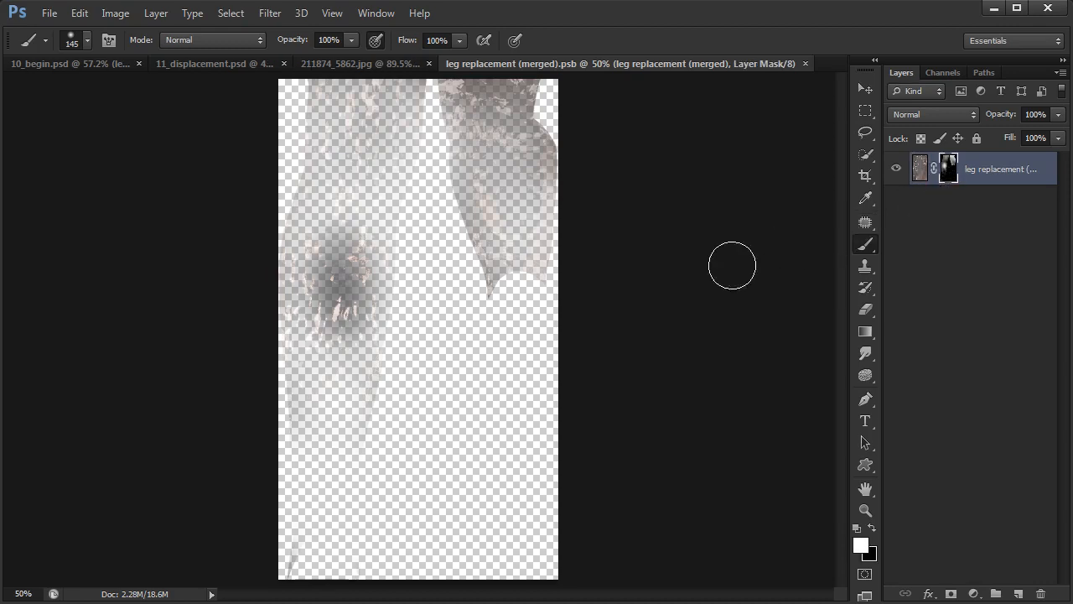
pyautogui.click(805, 64)
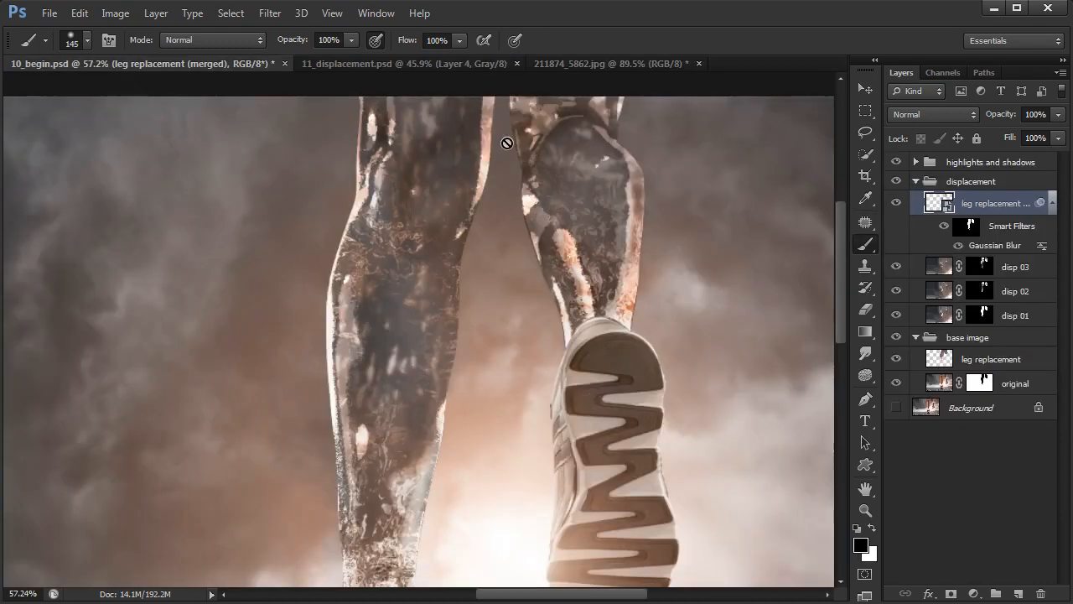
# Hide the blurred leg replacement (merged) layer in the displacement group.
pyautogui.moveTo(492, 252); pyautogui.dragTo(479, 269)
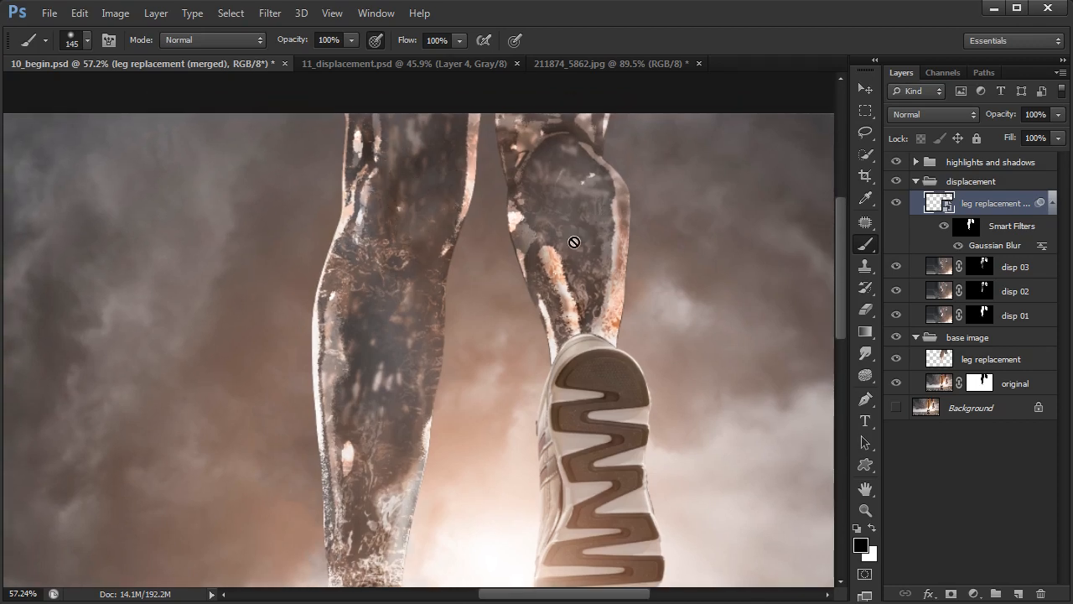
pyautogui.moveTo(531, 399); pyautogui.dragTo(531, 359)
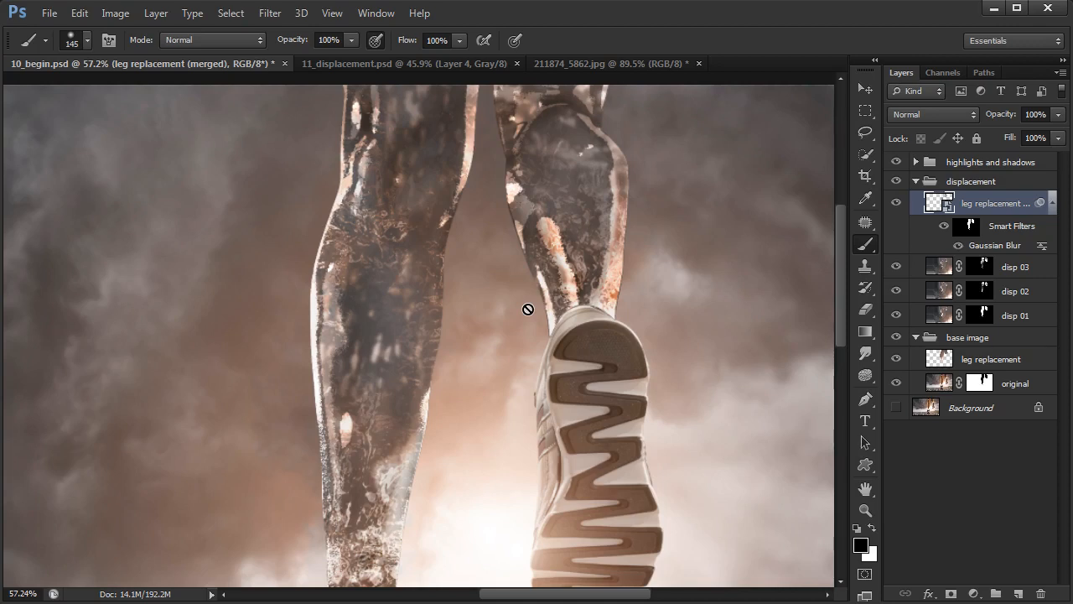
pyautogui.click(897, 204)
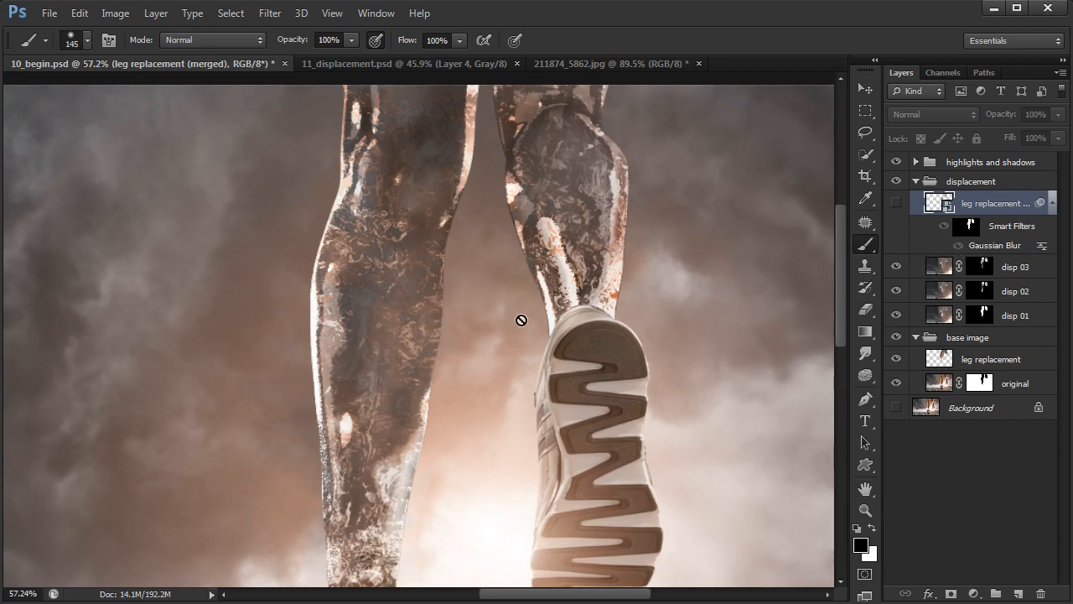
# Compare the legs with disp 03, disp 01 and disp 02 each hidden and shown again.
pyautogui.click(899, 269)
pyautogui.click(899, 268)
pyautogui.click(897, 268)
pyautogui.click(897, 268)
pyautogui.click(897, 269)
pyautogui.click(897, 269)
pyautogui.click(897, 315)
pyautogui.click(897, 316)
pyautogui.click(896, 291)
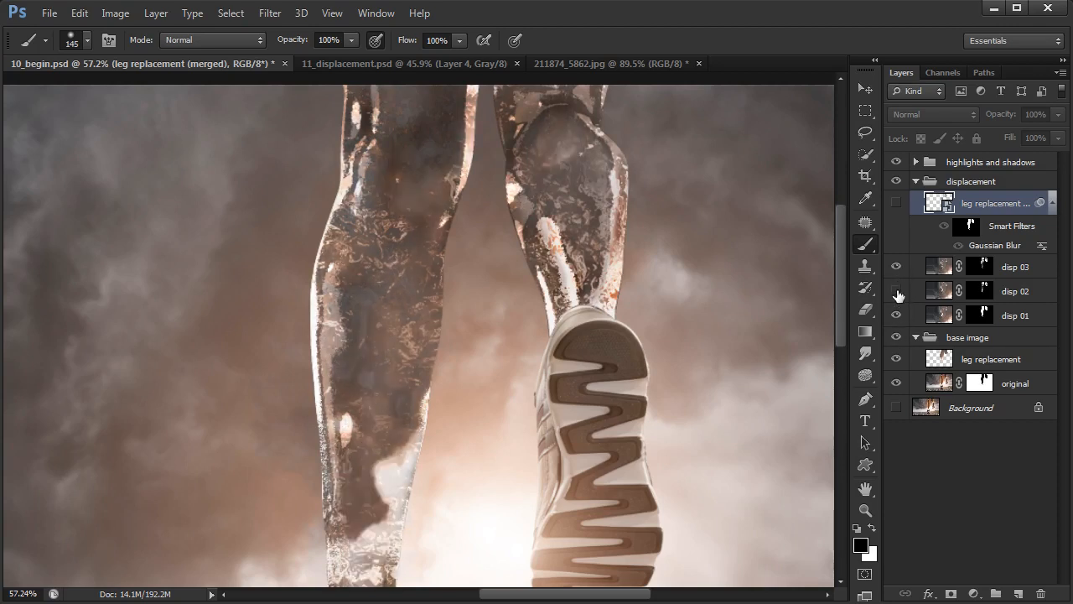
pyautogui.click(896, 291)
# Copy a lassoed patch of the disp 02 texture from the lower left calf to a new layer above the displacement group.
pyautogui.click(950, 294)
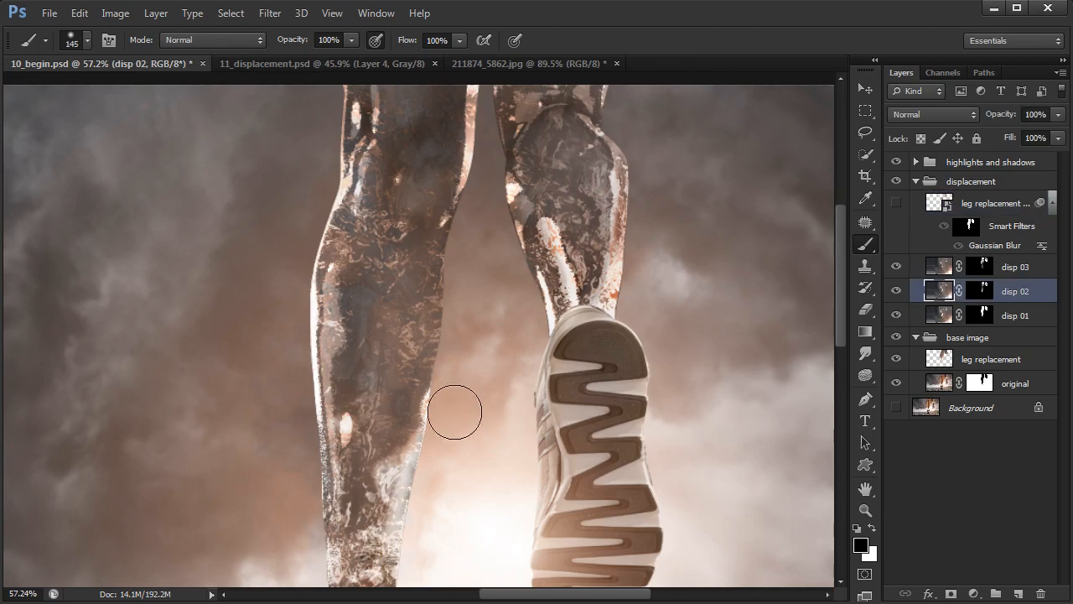
pyautogui.moveTo(449, 412); pyautogui.dragTo(461, 383)
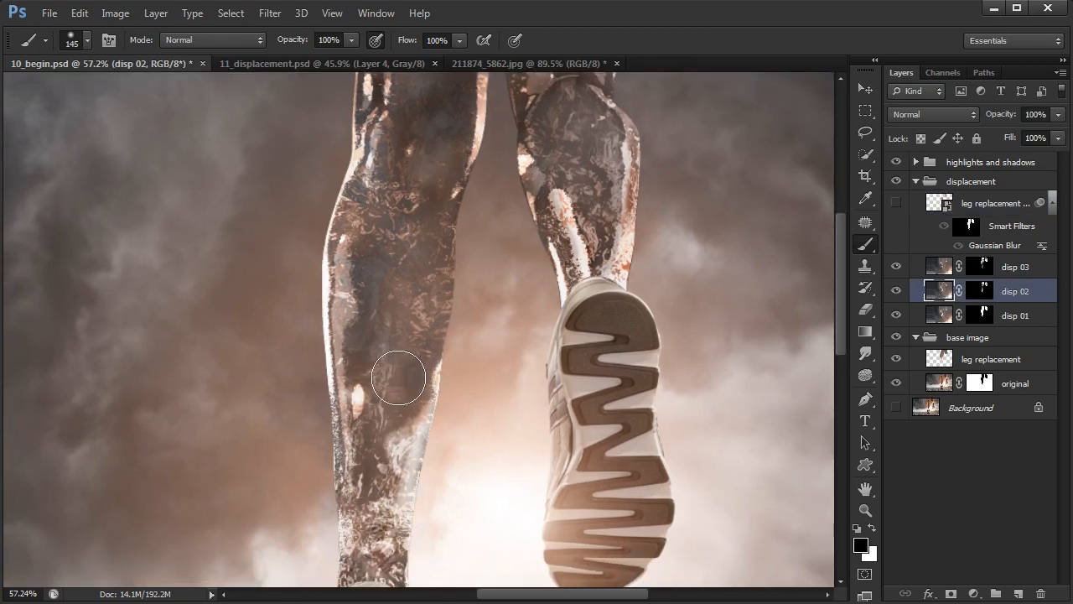
pyautogui.press('l')
pyautogui.moveTo(407, 369)
pyautogui.mouseDown()
pyautogui.moveTo(369, 345)
pyautogui.moveTo(377, 440)
pyautogui.moveTo(401, 373)
pyautogui.mouseUp()
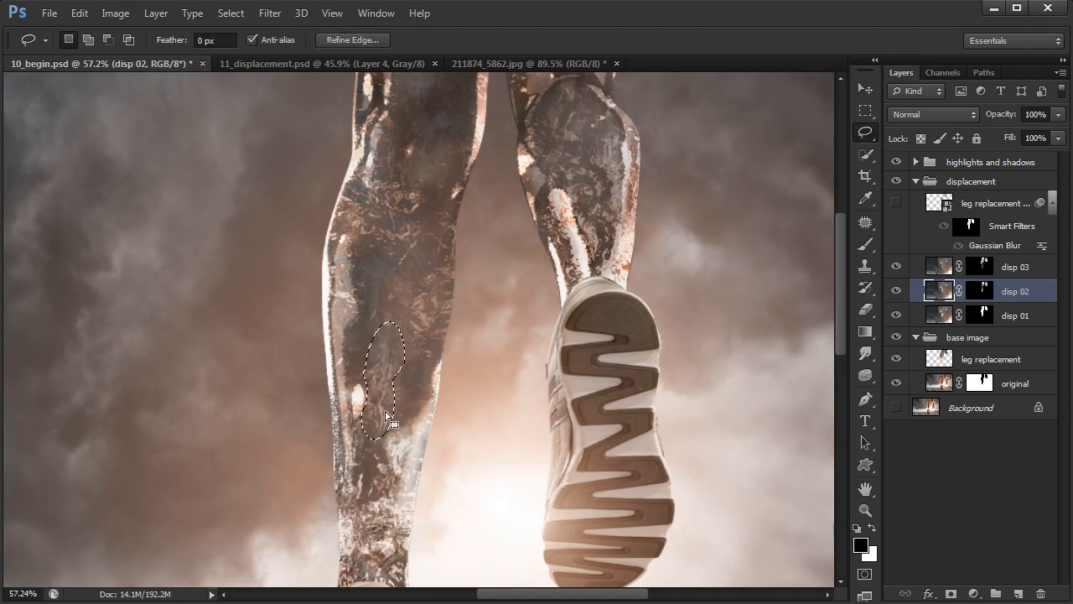
pyautogui.moveTo(387, 415); pyautogui.dragTo(386, 426)
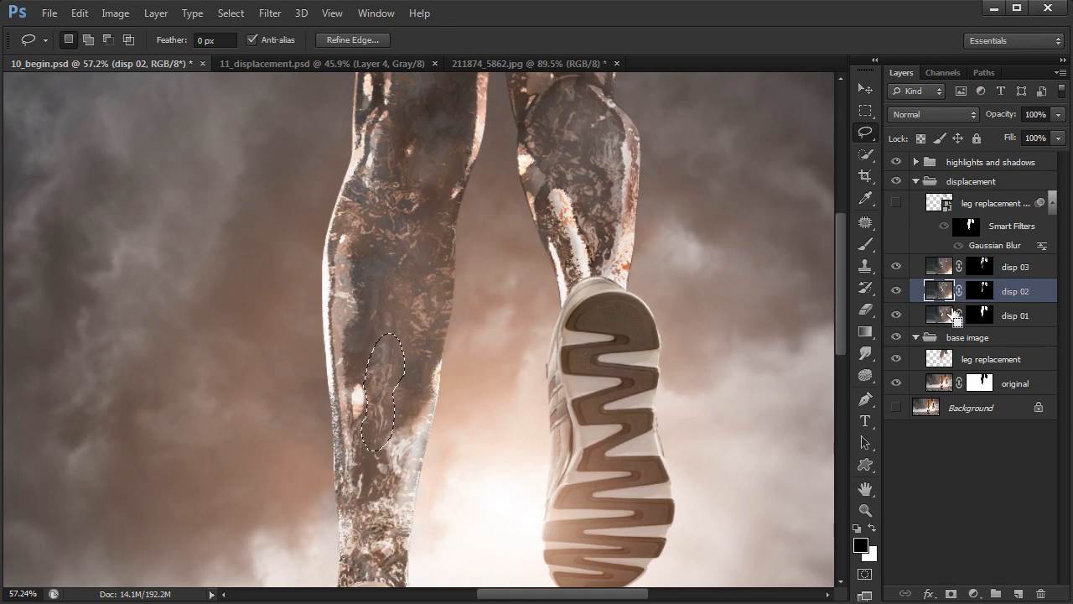
pyautogui.hotkey('ctrl', 'j')
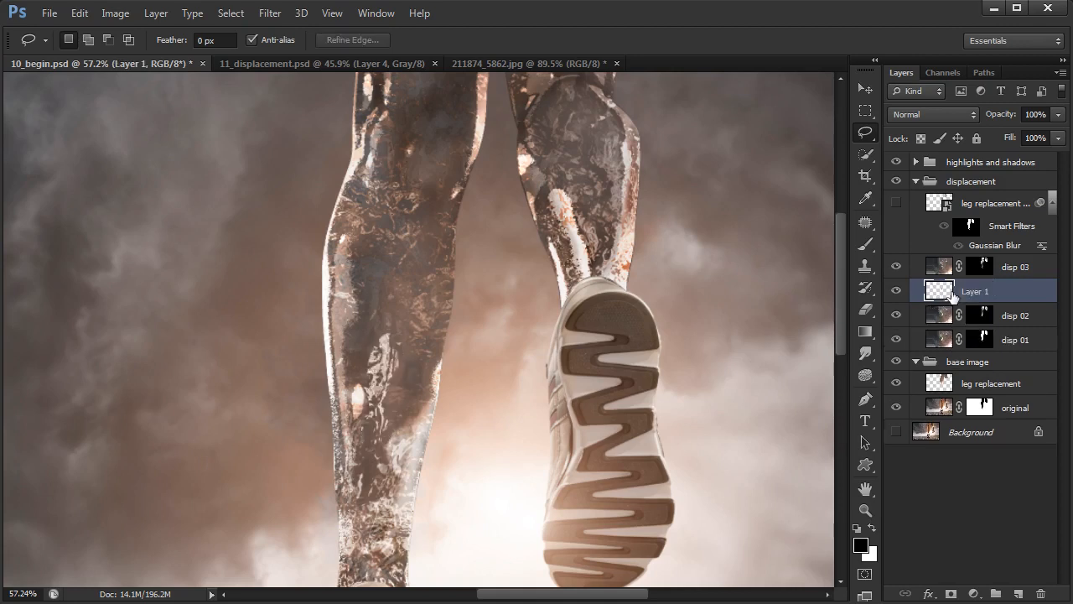
pyautogui.moveTo(958, 293); pyautogui.dragTo(955, 188)
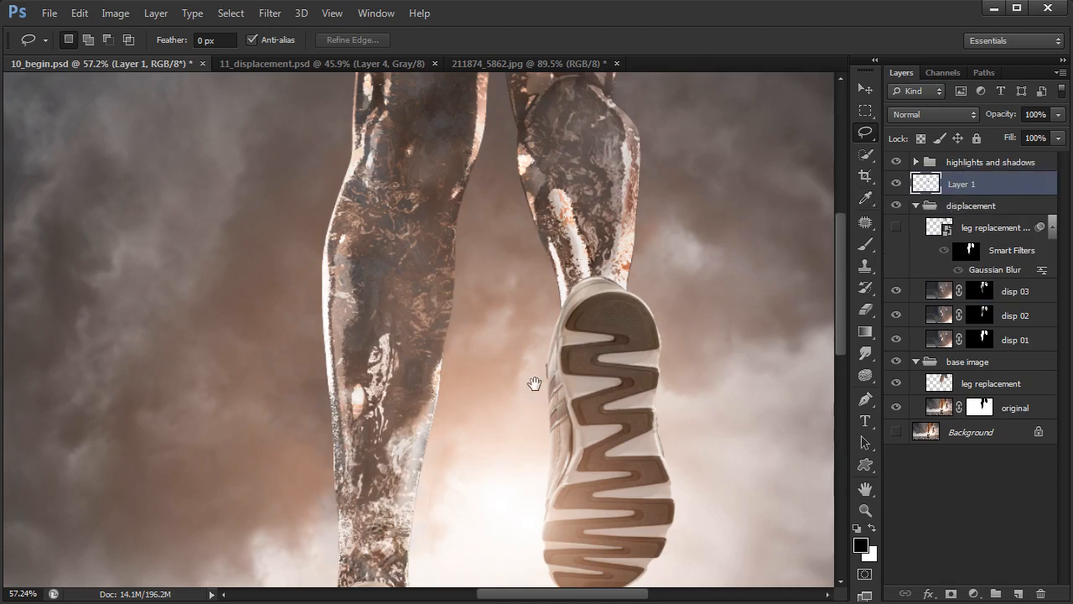
# Desaturate the copied calf patch and use Levels to push it to near-pure black and white.
pyautogui.moveTo(535, 384); pyautogui.dragTo(527, 368)
pyautogui.moveTo(463, 378); pyautogui.dragTo(525, 364)
pyautogui.moveTo(375, 350); pyautogui.dragTo(393, 353)
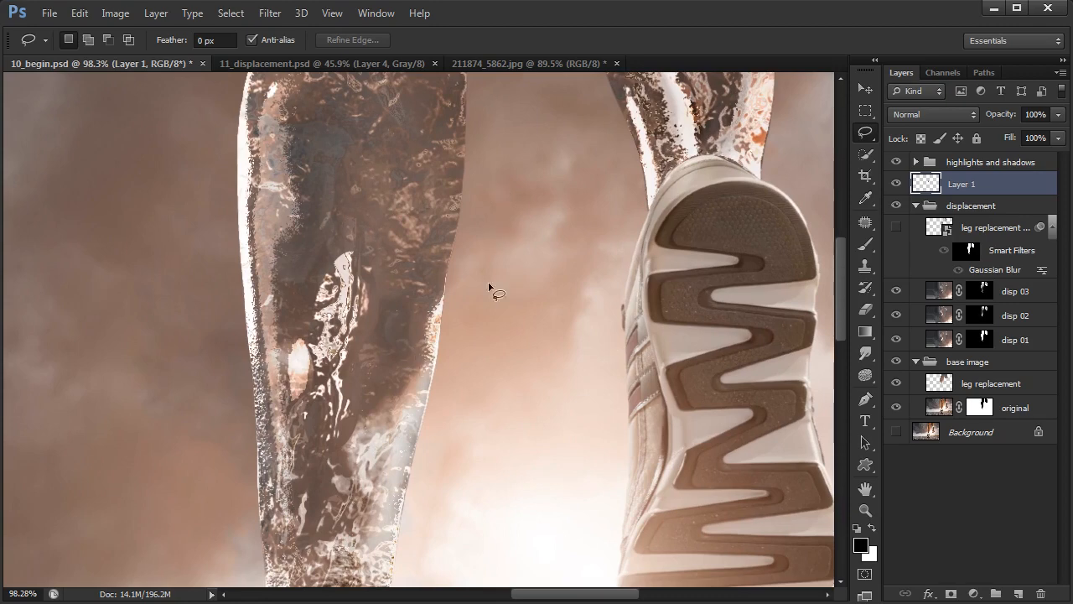
pyautogui.hotkey('ctrl', 'shift', 'u')
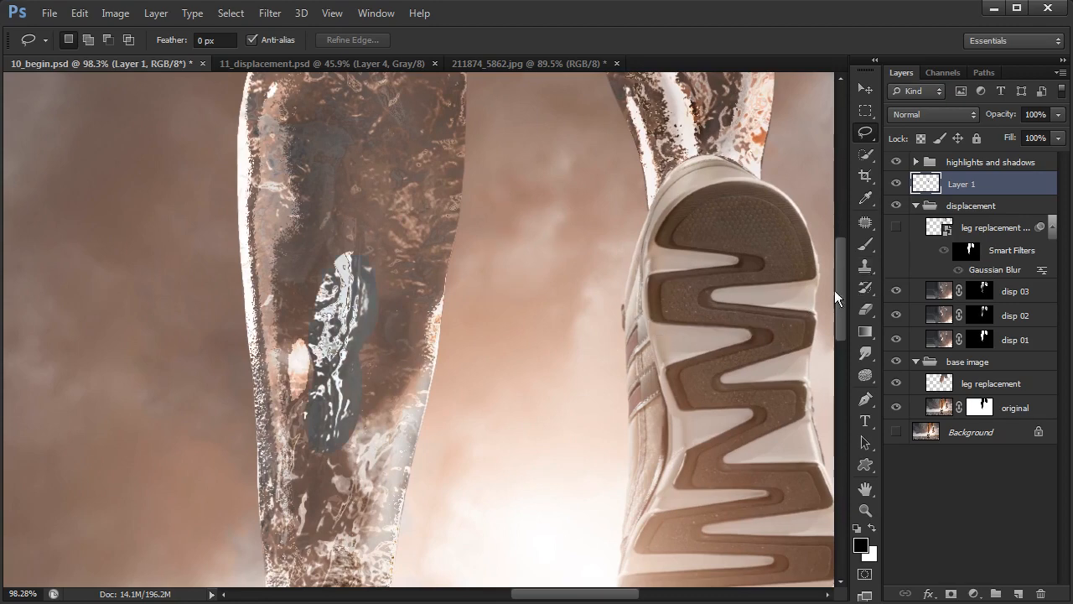
pyautogui.hotkey('ctrl', 'l')
pyautogui.moveTo(612, 347); pyautogui.dragTo(710, 347)
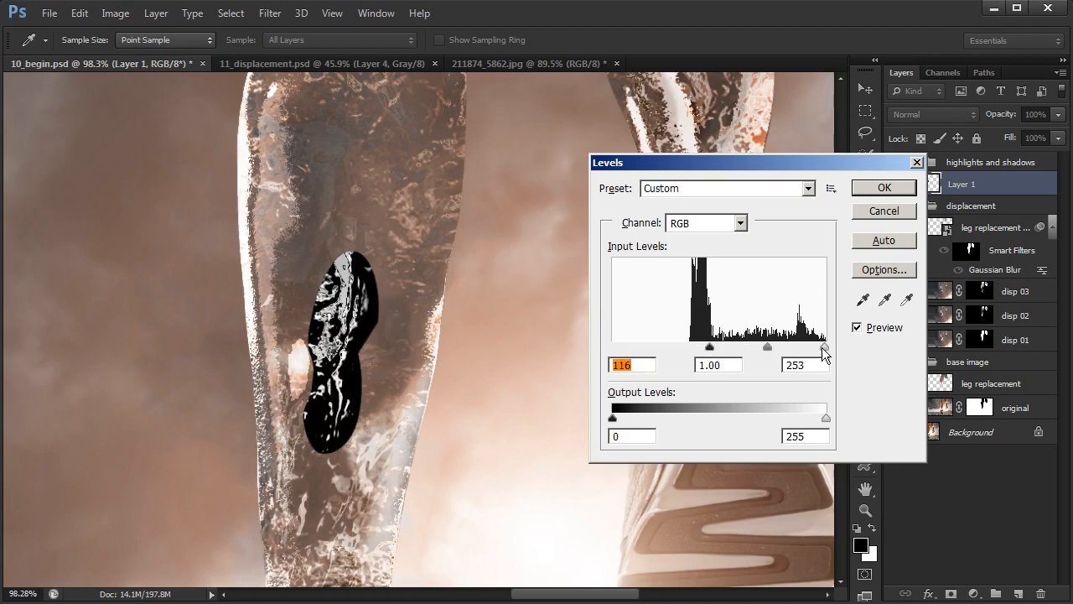
pyautogui.moveTo(824, 352); pyautogui.dragTo(787, 346)
pyautogui.moveTo(710, 347); pyautogui.dragTo(724, 351)
pyautogui.moveTo(803, 347)
pyautogui.mouseDown()
pyautogui.moveTo(784, 347)
pyautogui.moveTo(801, 348)
pyautogui.mouseUp()
pyautogui.click(885, 190)
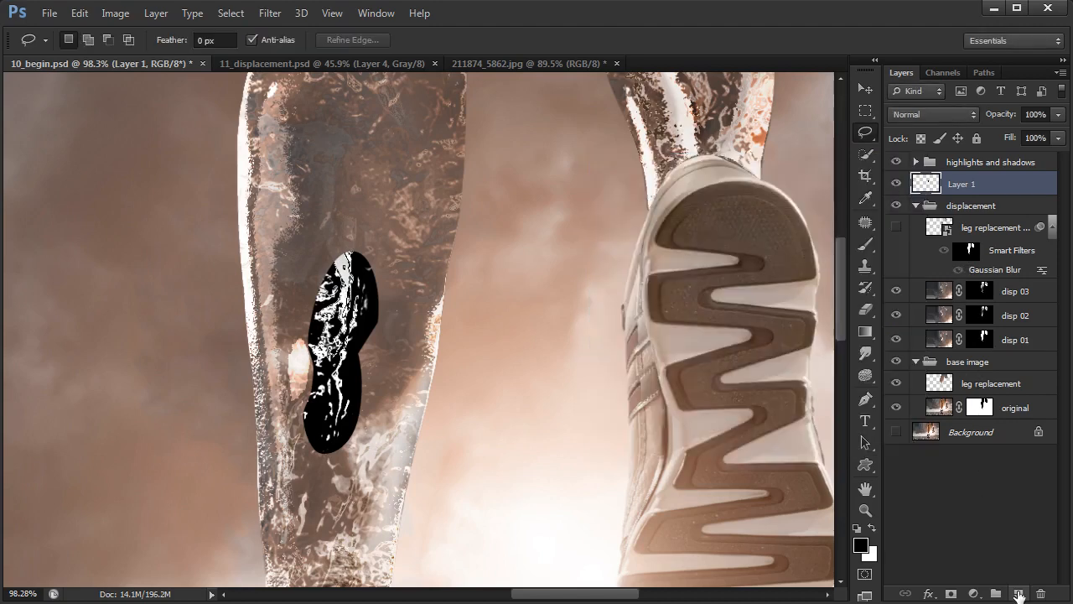
# Add a black-filled layer beneath the calf patch and merge the two layers.
pyautogui.keyDown('ctrl'); pyautogui.click(1019, 594); pyautogui.keyUp('ctrl')
pyautogui.hotkey('alt', 'BackSpace')
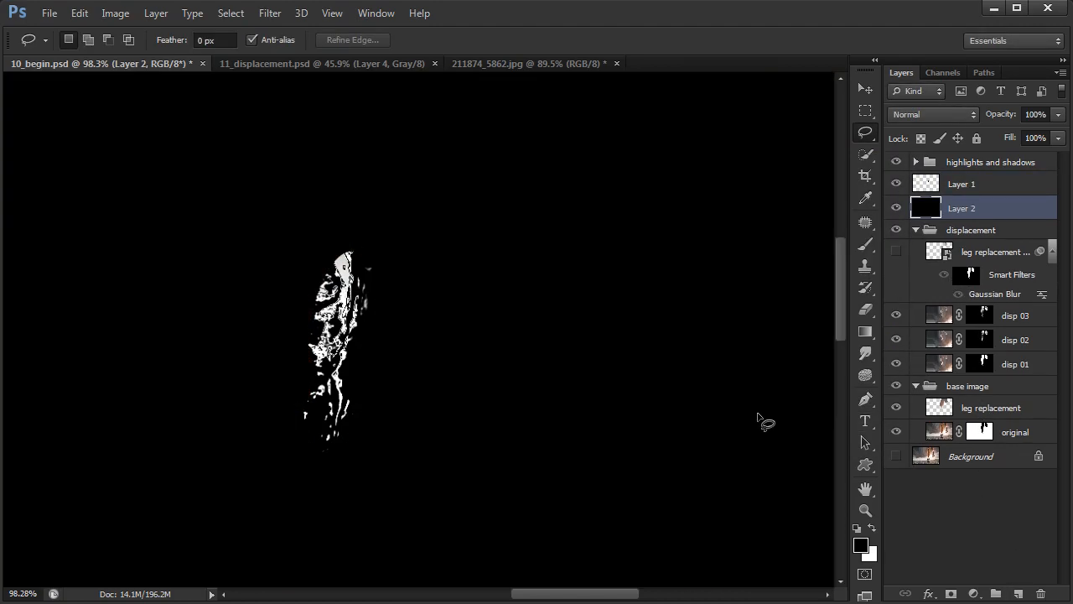
pyautogui.keyDown('shift'); pyautogui.click(971, 185); pyautogui.keyUp('shift')
pyautogui.hotkey('ctrl', 'e')
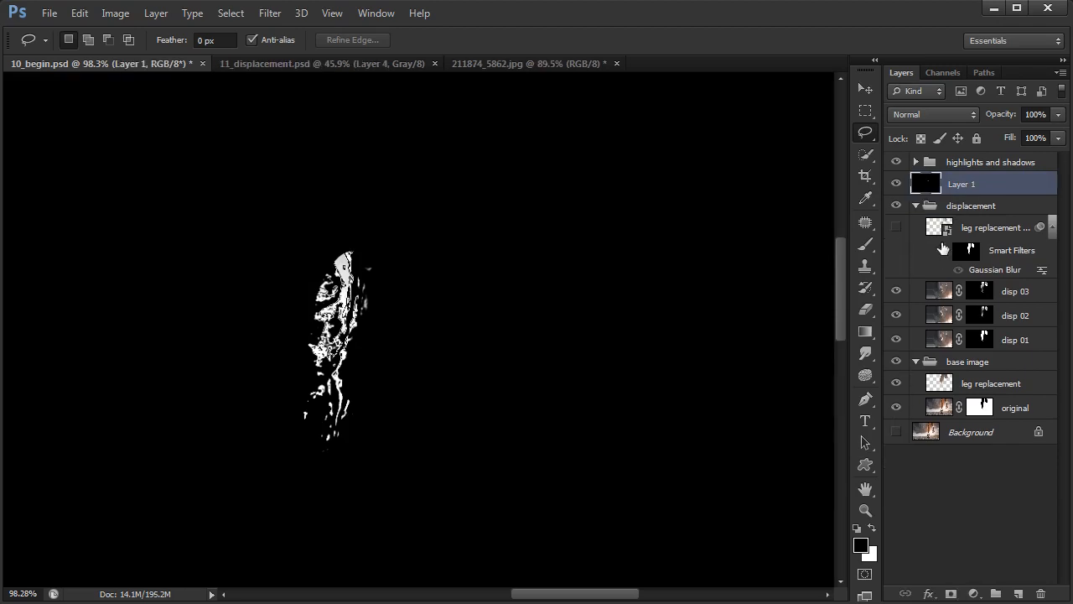
# Load the Blue channel as a selection, copy the white highlights to a new layer and hide the black Layer 1.
pyautogui.click(943, 73)
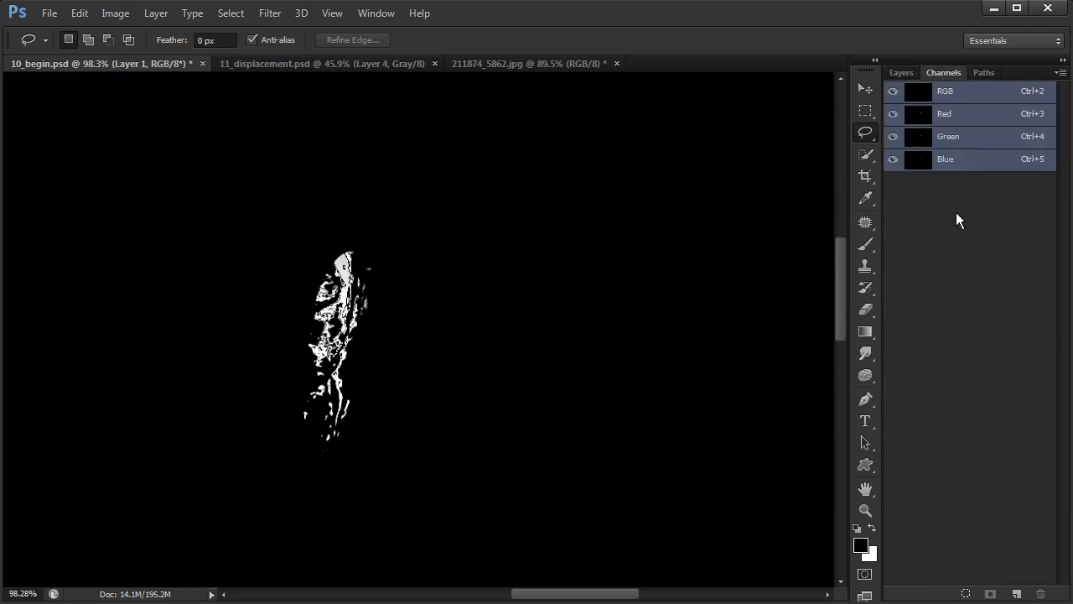
pyautogui.click(956, 160)
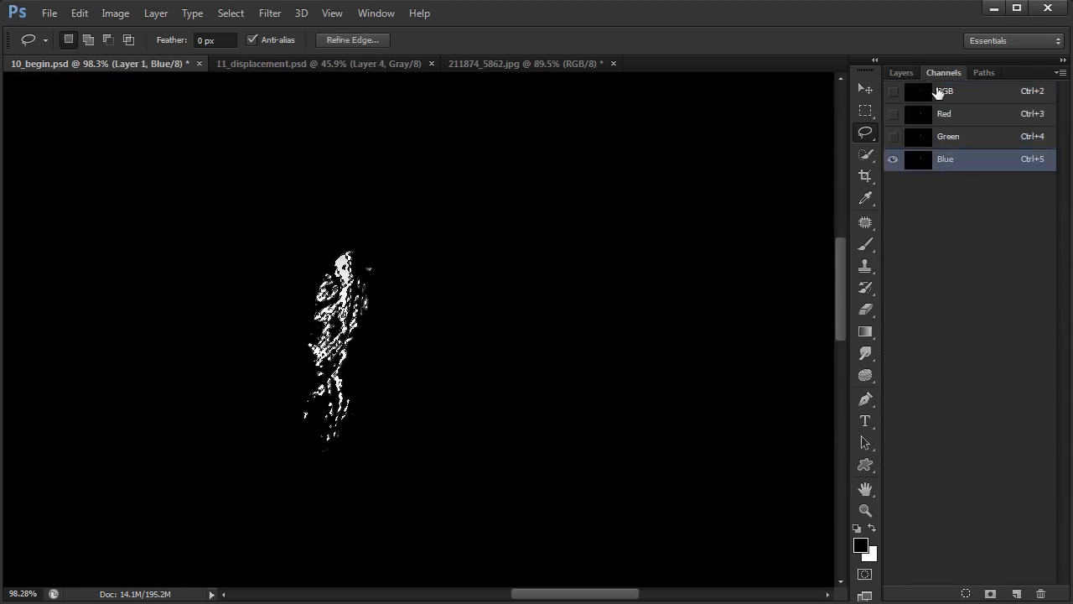
pyautogui.click(938, 92)
pyautogui.click(905, 73)
pyautogui.hotkey('ctrl', 'j')
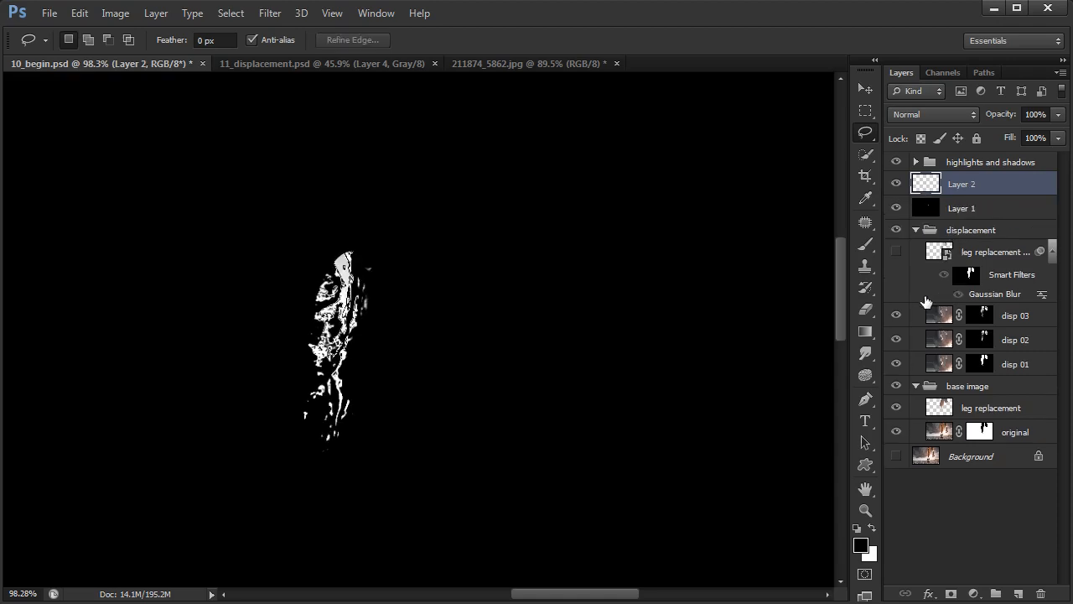
pyautogui.click(897, 208)
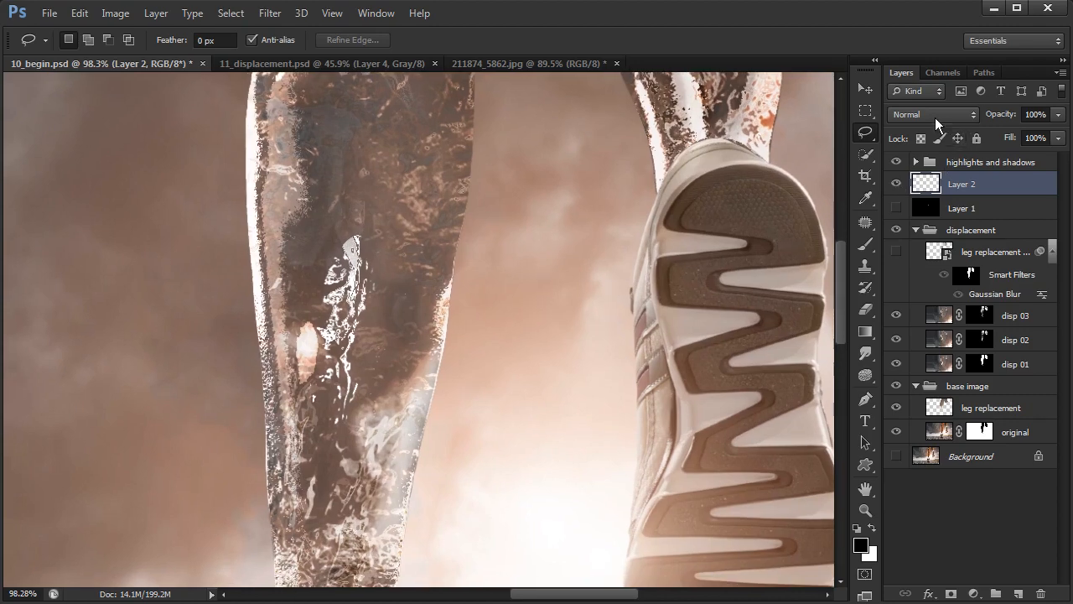
# Blend the extracted highlights layer in Overlay mode at 59% opacity.
pyautogui.click(935, 118)
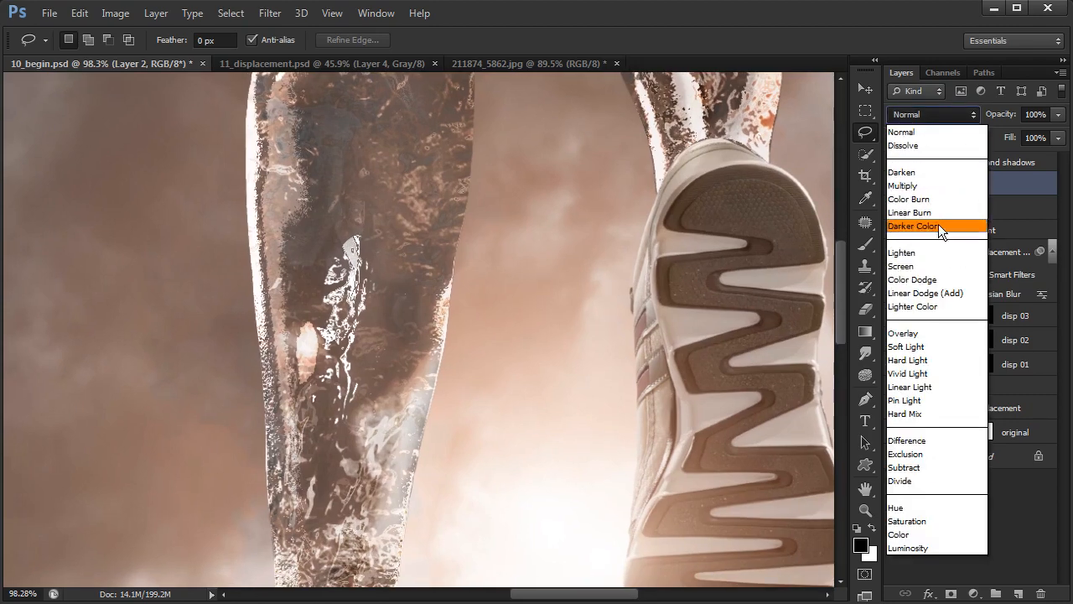
pyautogui.click(926, 328)
pyautogui.moveTo(1007, 117); pyautogui.dragTo(999, 118)
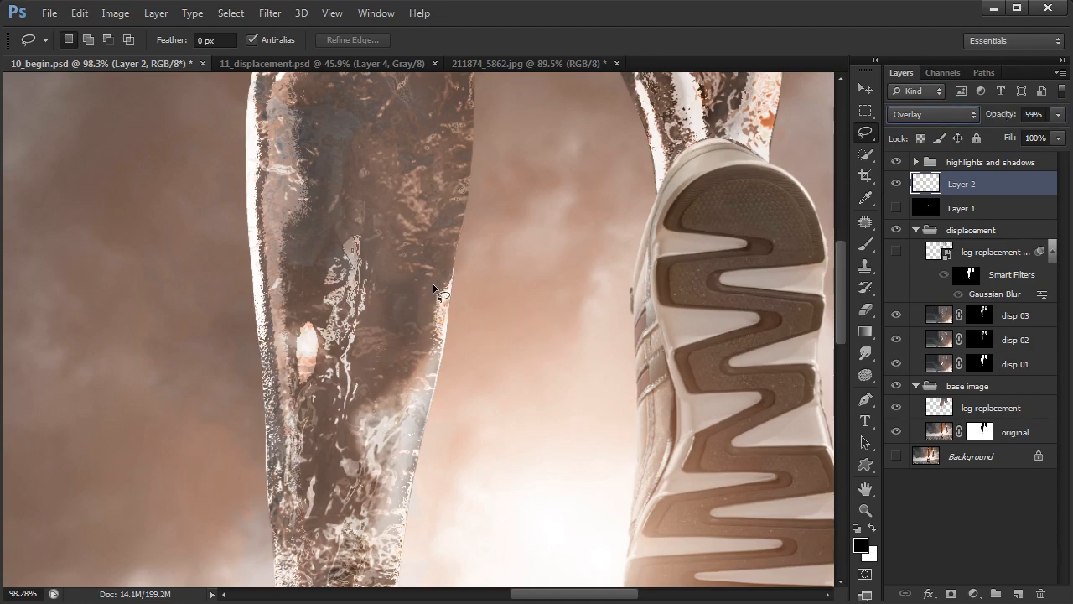
# Erase the hard upper edge of the extracted highlights and lower the layer's opacity to 36%.
pyautogui.press('e')
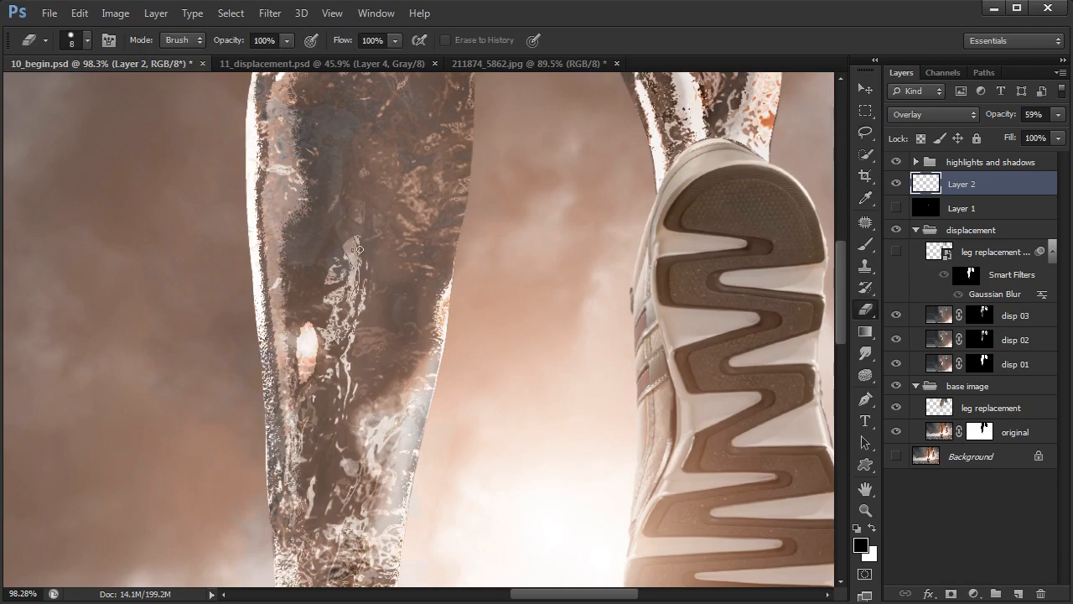
pyautogui.moveTo(340, 254); pyautogui.dragTo(350, 255)
pyautogui.moveTo(1003, 118); pyautogui.dragTo(998, 118)
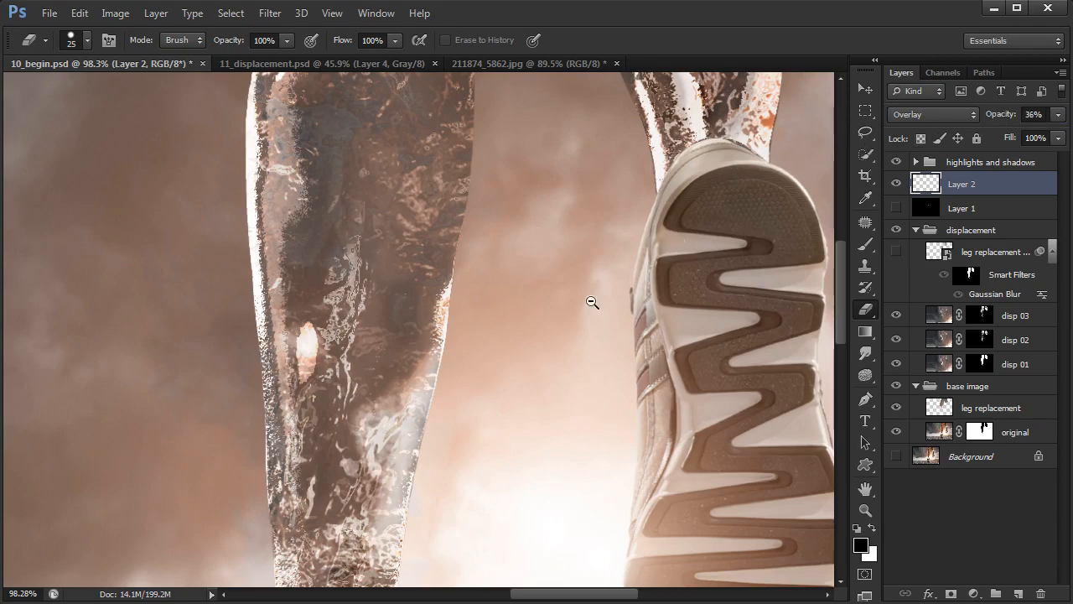
# Set the Eraser to a soft 93 px brush with pen pressure controlling opacity, for use over the calf highlights.
pyautogui.keyDown('alt'); pyautogui.click(592, 302); pyautogui.keyUp('alt')
pyautogui.moveTo(558, 344); pyautogui.dragTo(546, 352)
pyautogui.moveTo(516, 296); pyautogui.dragTo(514, 339)
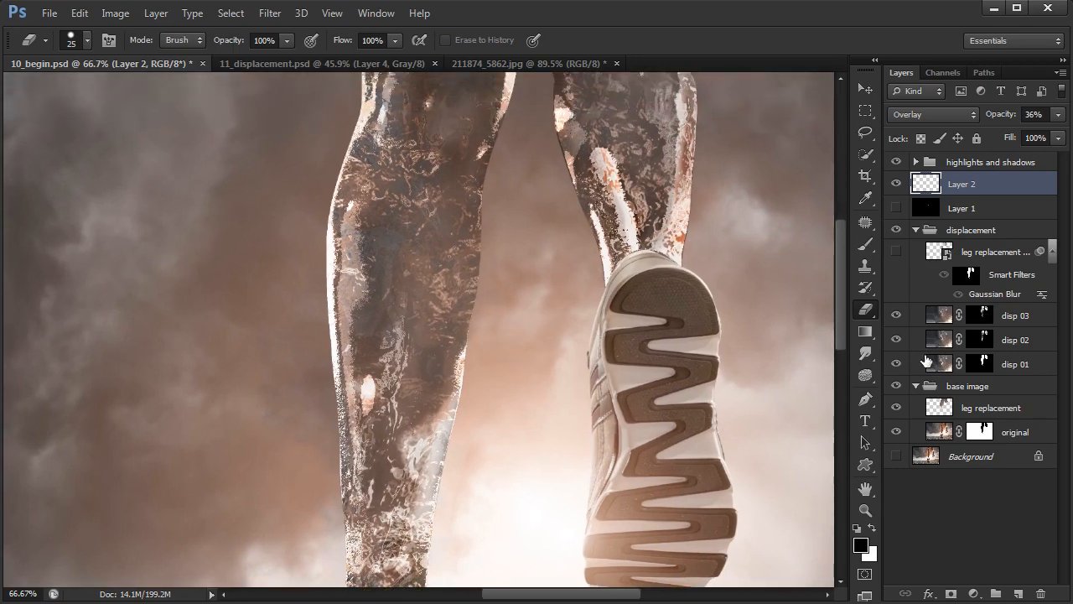
pyautogui.moveTo(413, 353)
pyautogui.mouseDown()
pyautogui.moveTo(434, 361)
pyautogui.moveTo(459, 338)
pyautogui.mouseUp()
pyautogui.rightClick(443, 347)
pyautogui.click(524, 359)
pyautogui.click(314, 44)
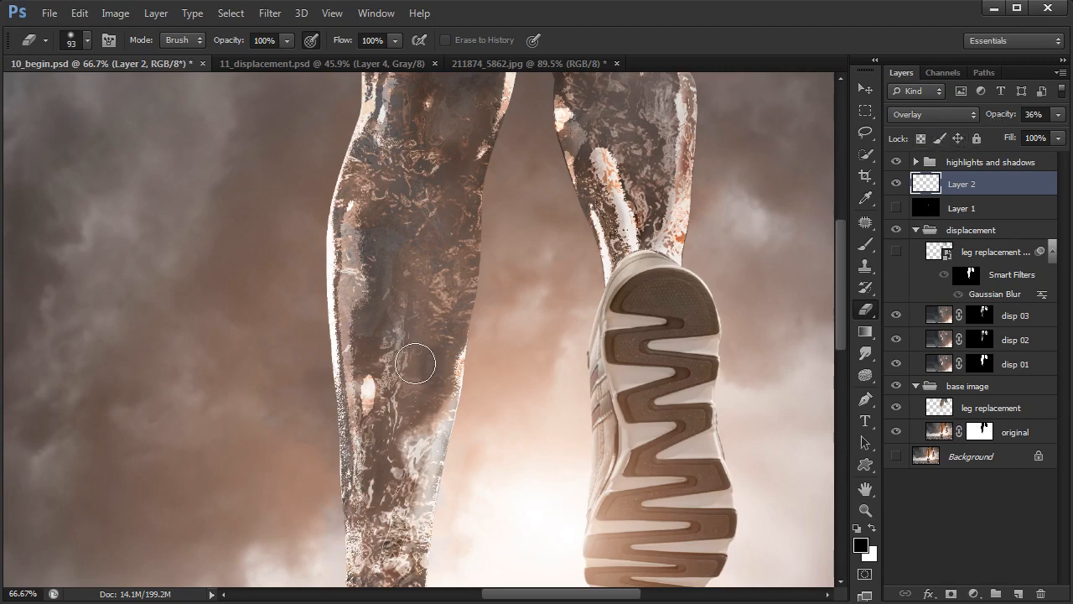
pyautogui.press('space')
pyautogui.moveTo(520, 294); pyautogui.dragTo(491, 347)
pyautogui.moveTo(511, 246)
pyautogui.mouseDown()
pyautogui.moveTo(495, 299)
pyautogui.moveTo(493, 267)
pyautogui.mouseUp()
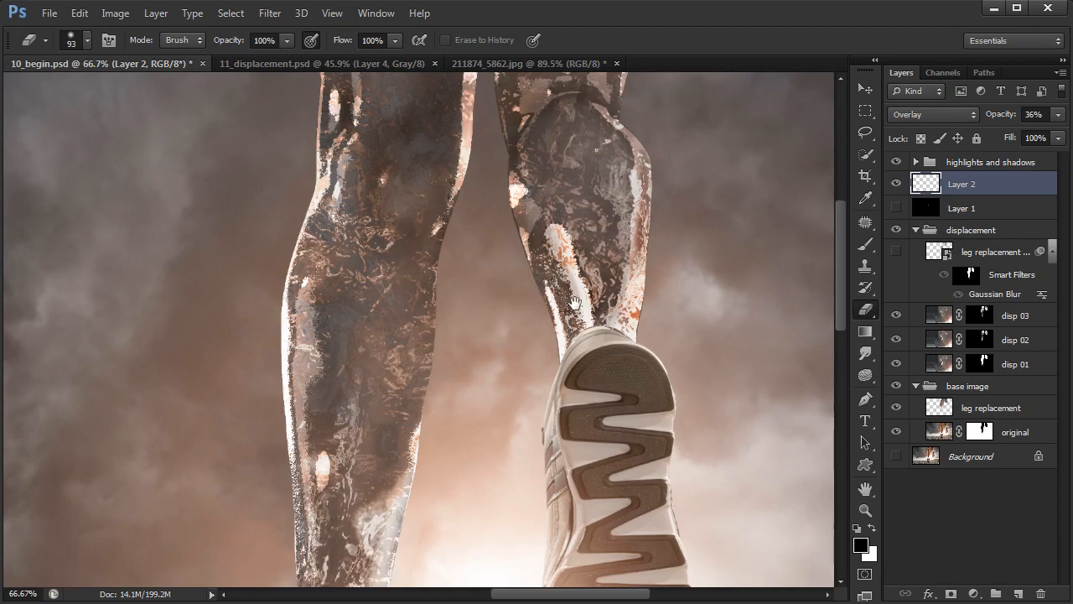
pyautogui.scroll(-3, 570, 293)
pyautogui.scroll(-3, 569, 294)
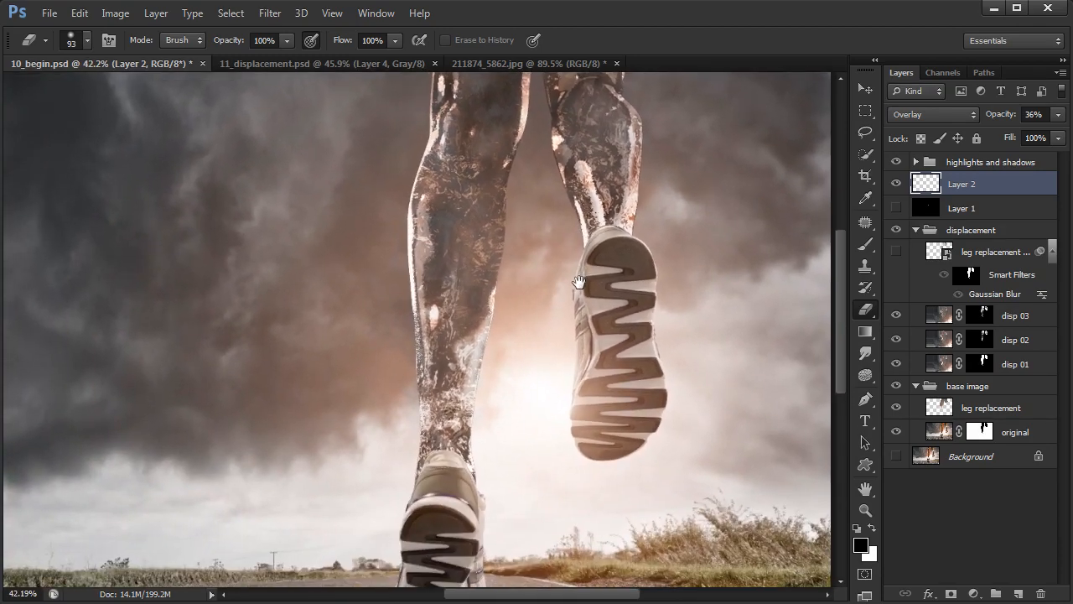